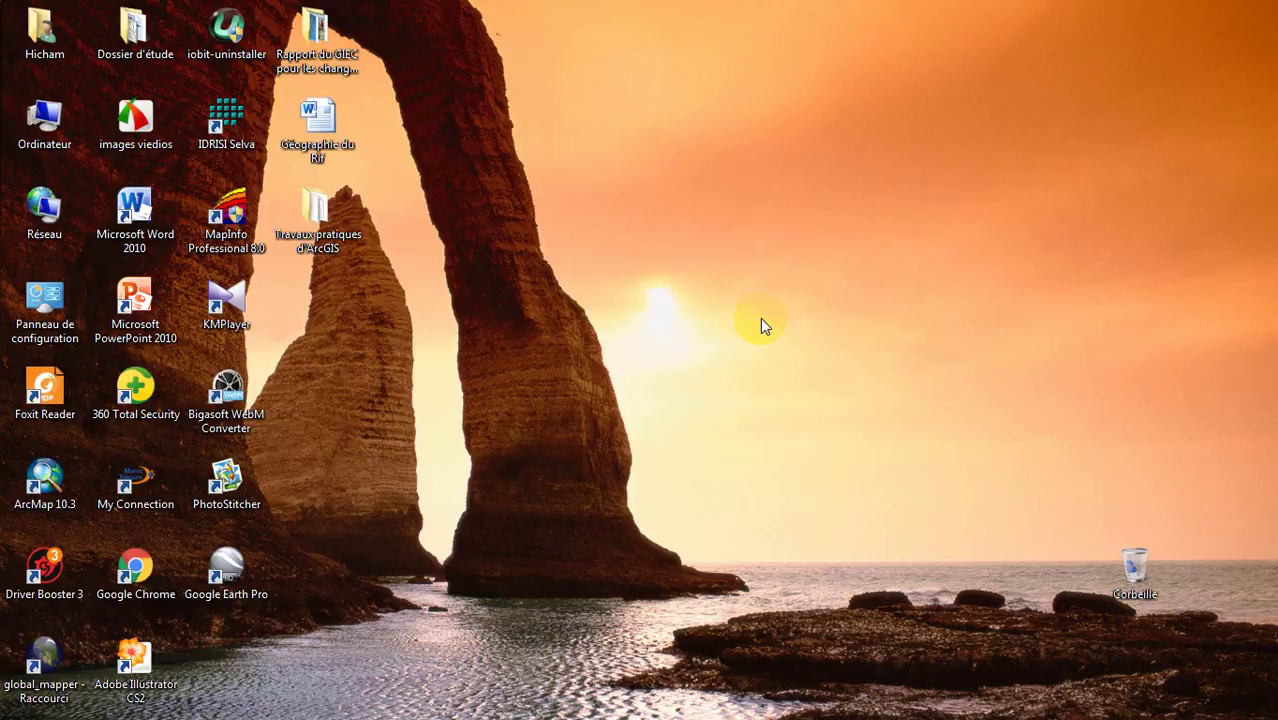
Step: Switch to ArcMap and add the BOU_IZAKARN.jpg raster from the Travaux pratiques d'ArcGIS folder to the map
key("super")
key("super")
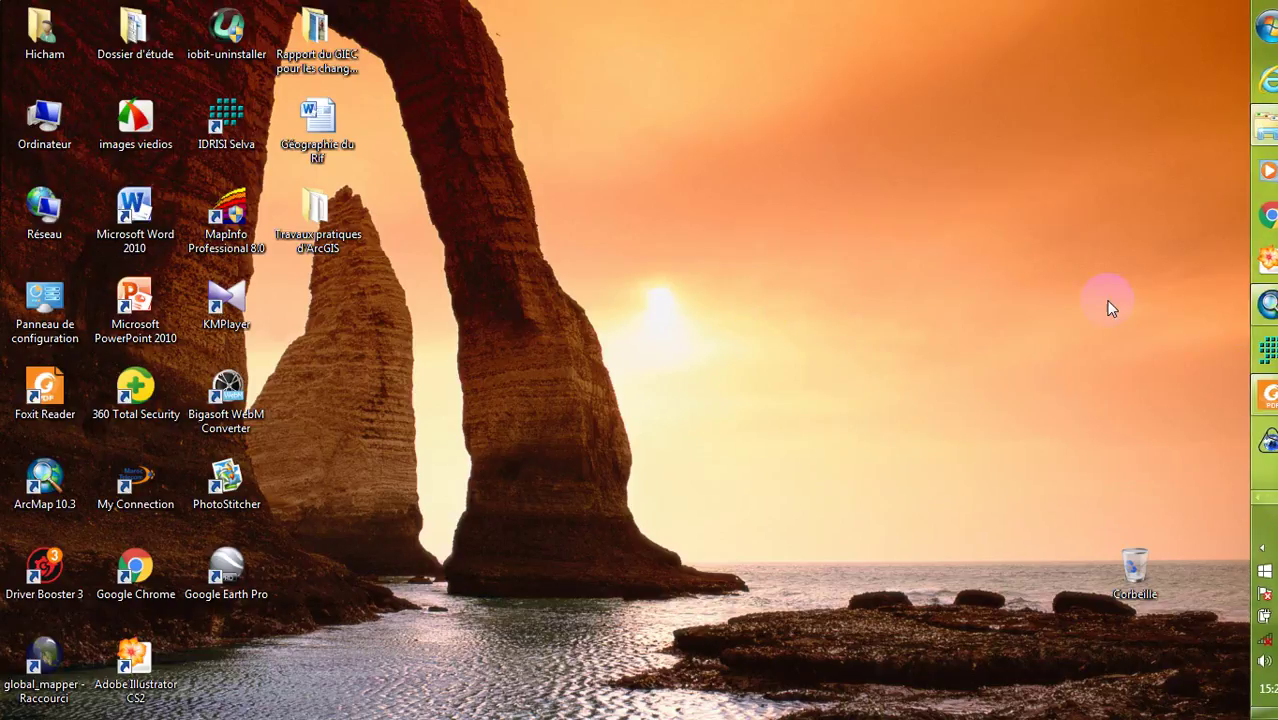
key("super")
key("super")
left_click(1270, 312)
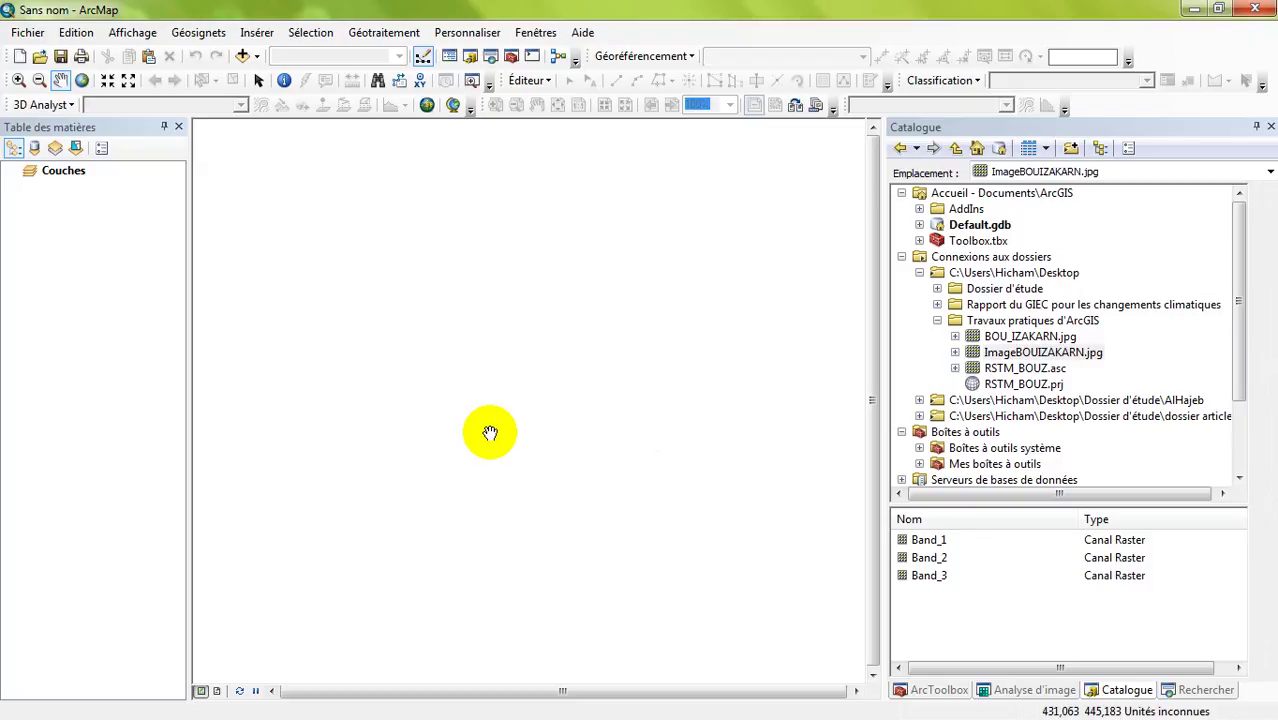
left_click_drag(1028, 337, 708, 360)
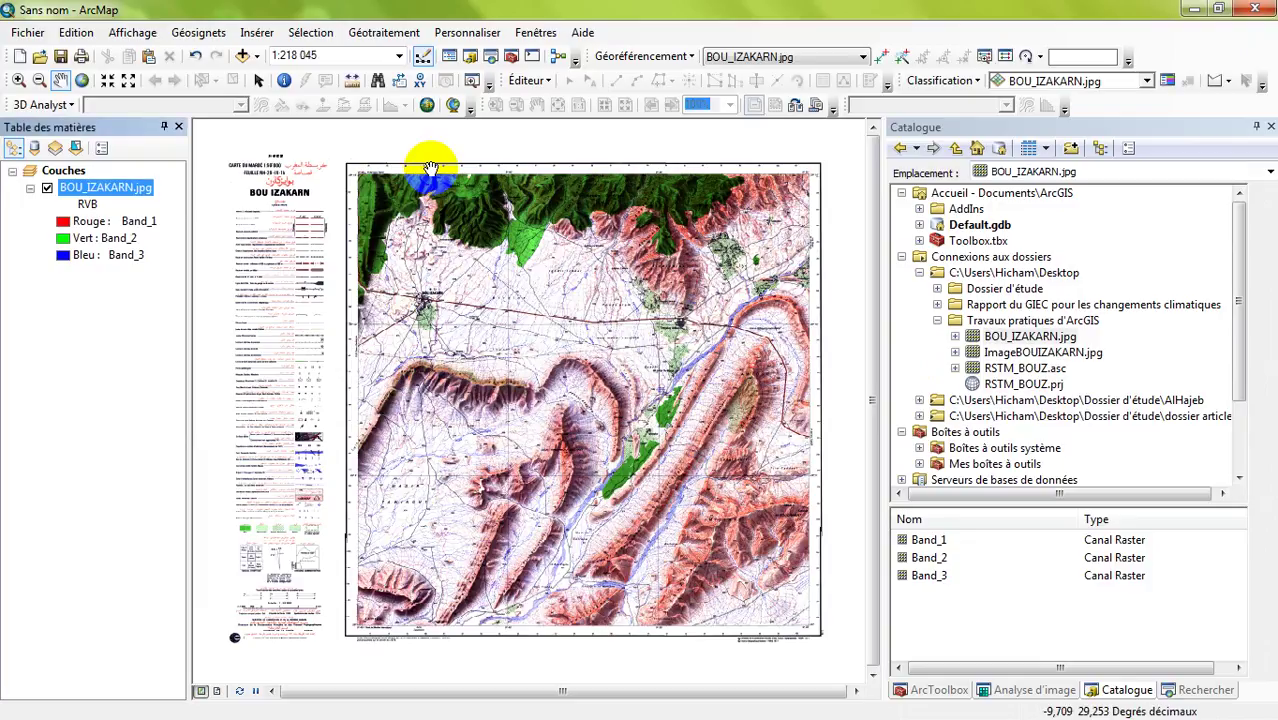
Step: Create a personal geodatabase named Bouizakern in the Travaux pratiques d'ArcGIS folder
left_click(1040, 320)
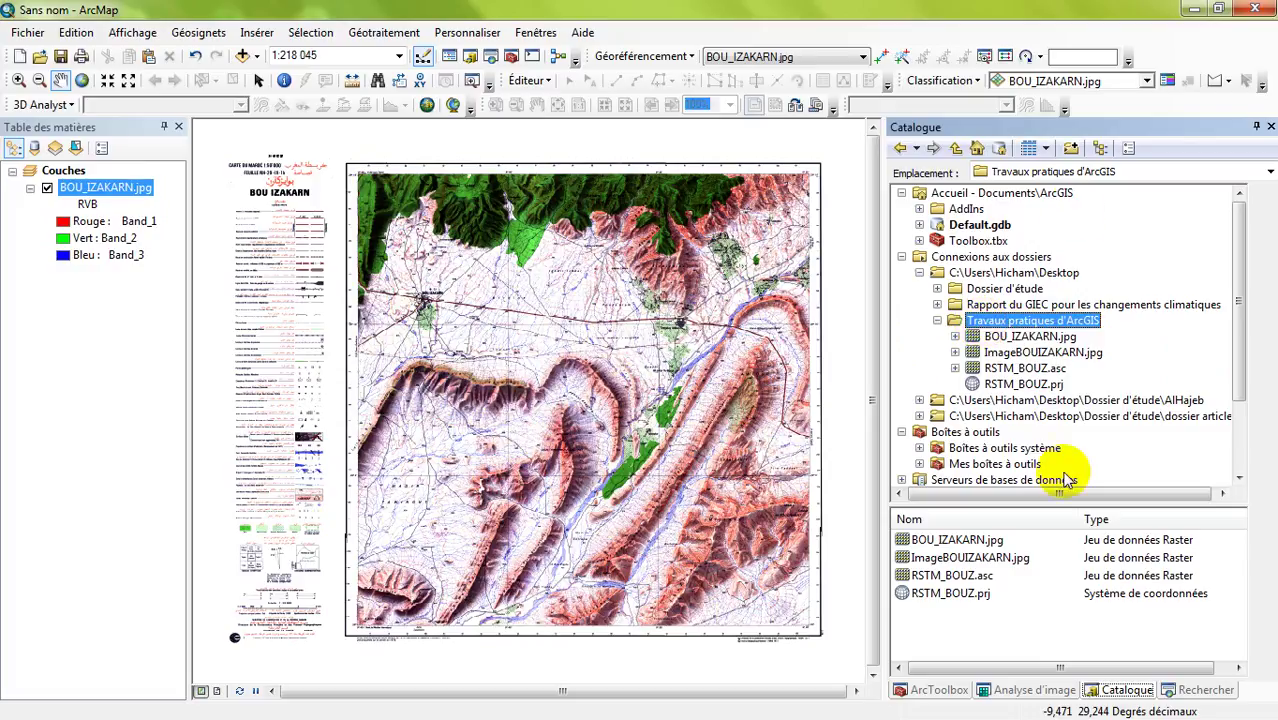
right_click(1022, 327)
mouse_move(1062, 440)
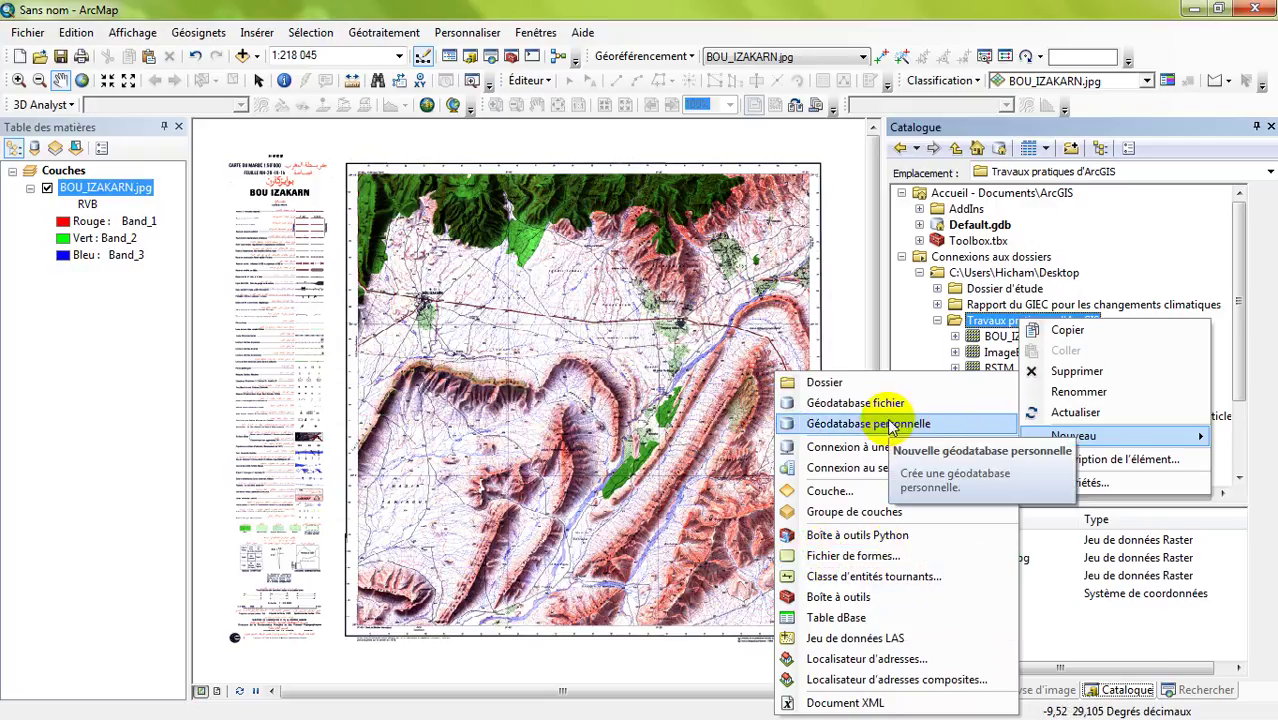
right_click(1078, 645)
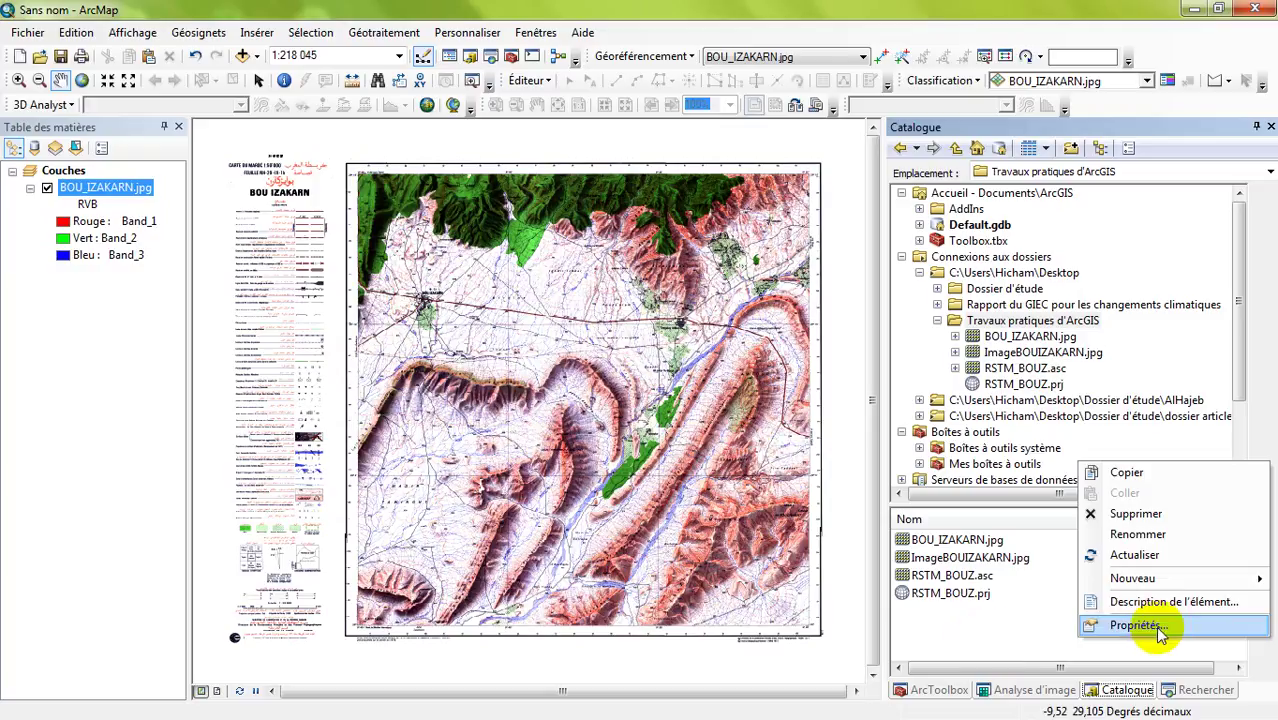
mouse_move(1130, 578)
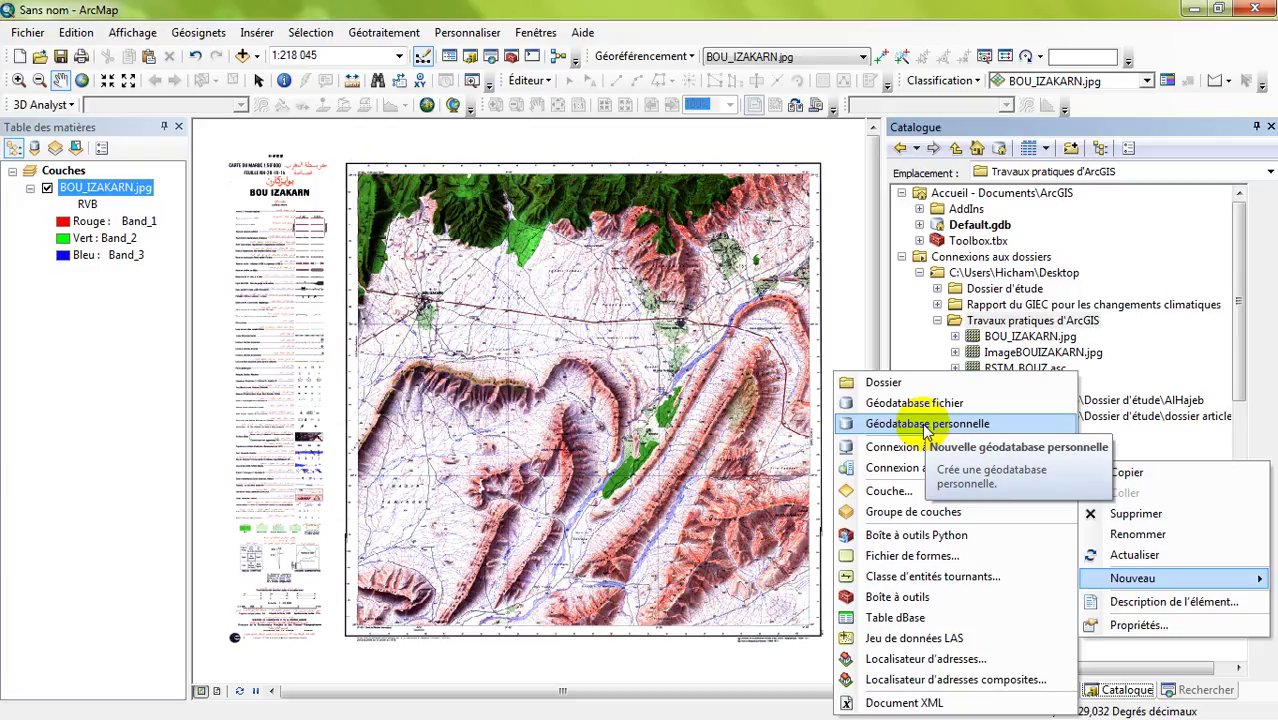
left_click(926, 425)
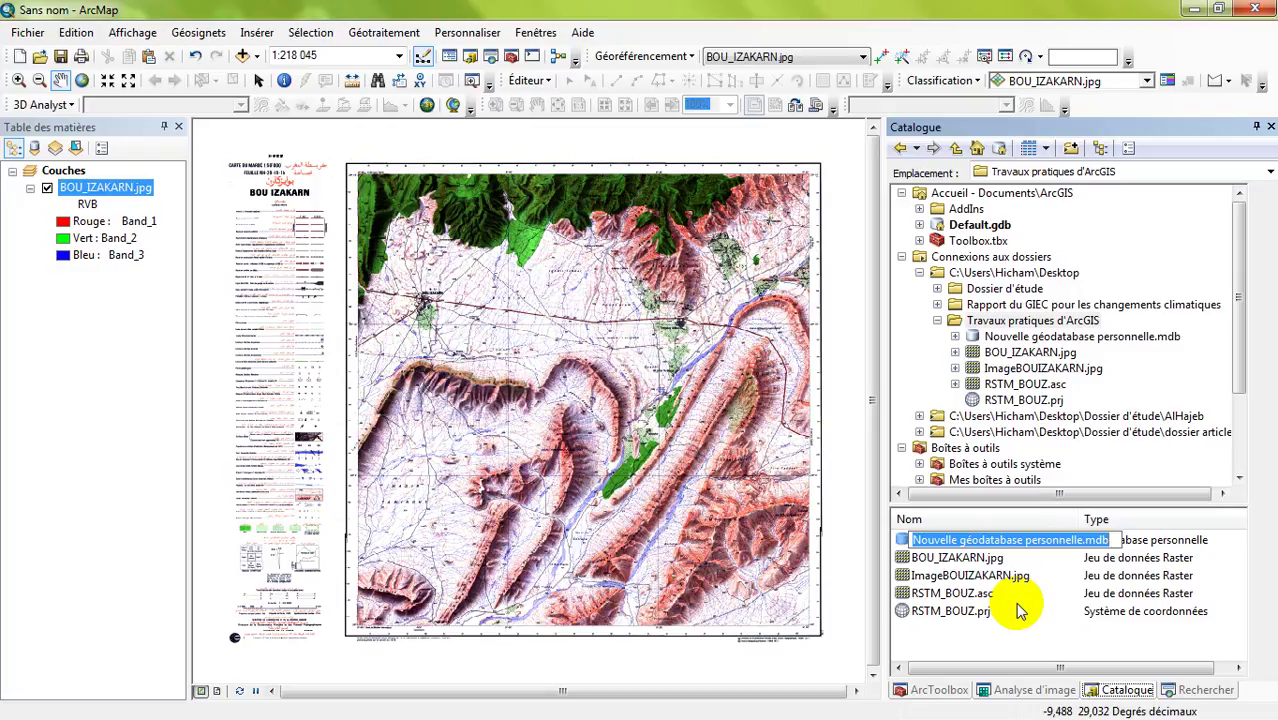
type("B")
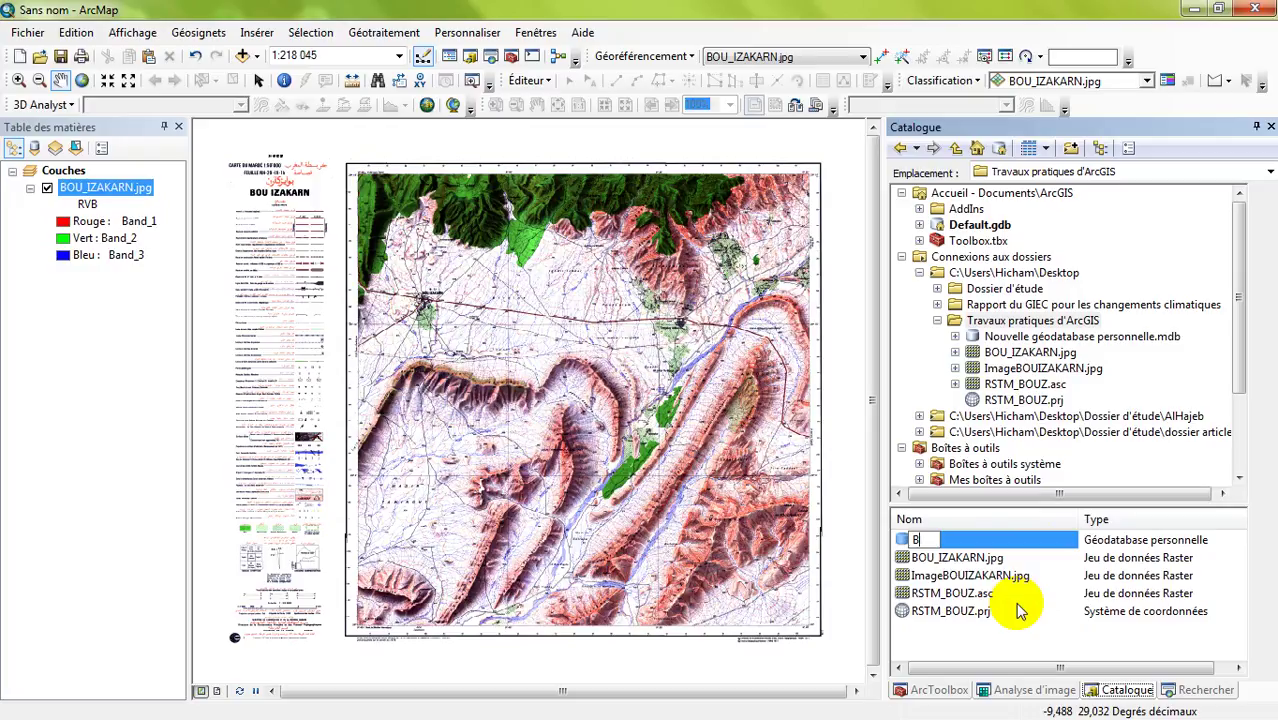
type("ouizakern")
key("Return")
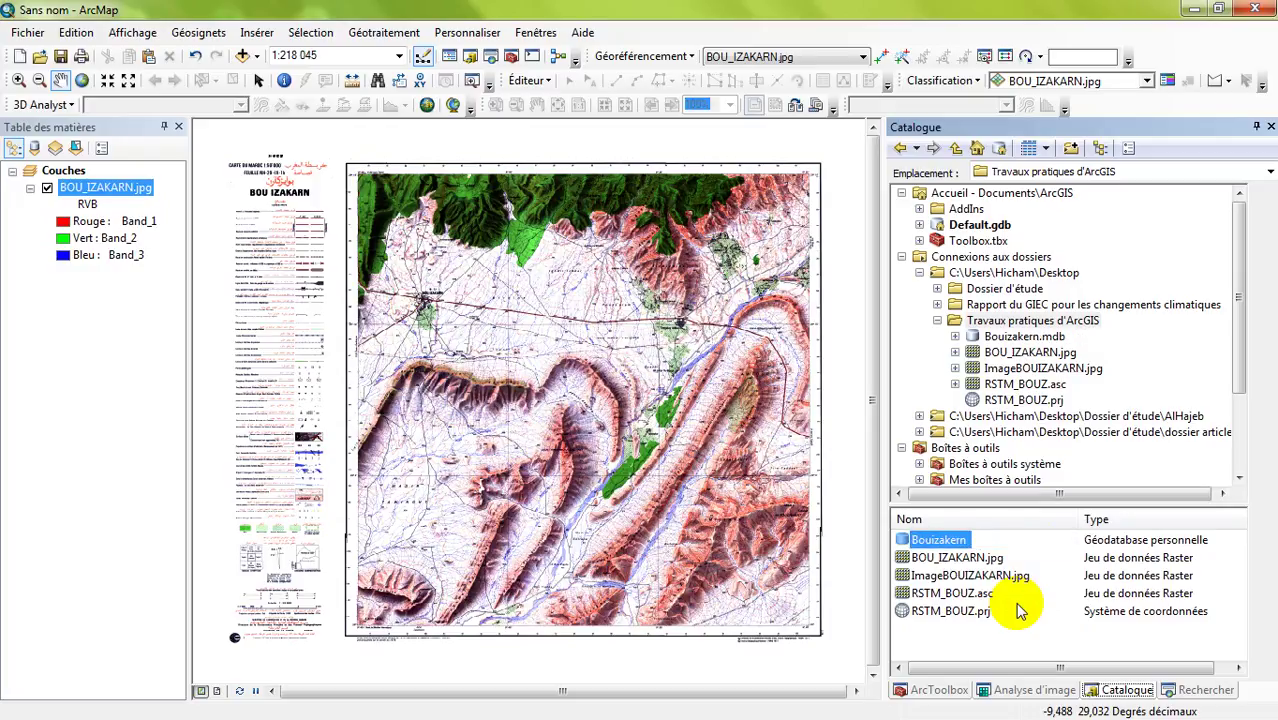
Step: Start a new feature dataset in Bouizakern.mdb and name it Couverture_végétale
left_click(1020, 337)
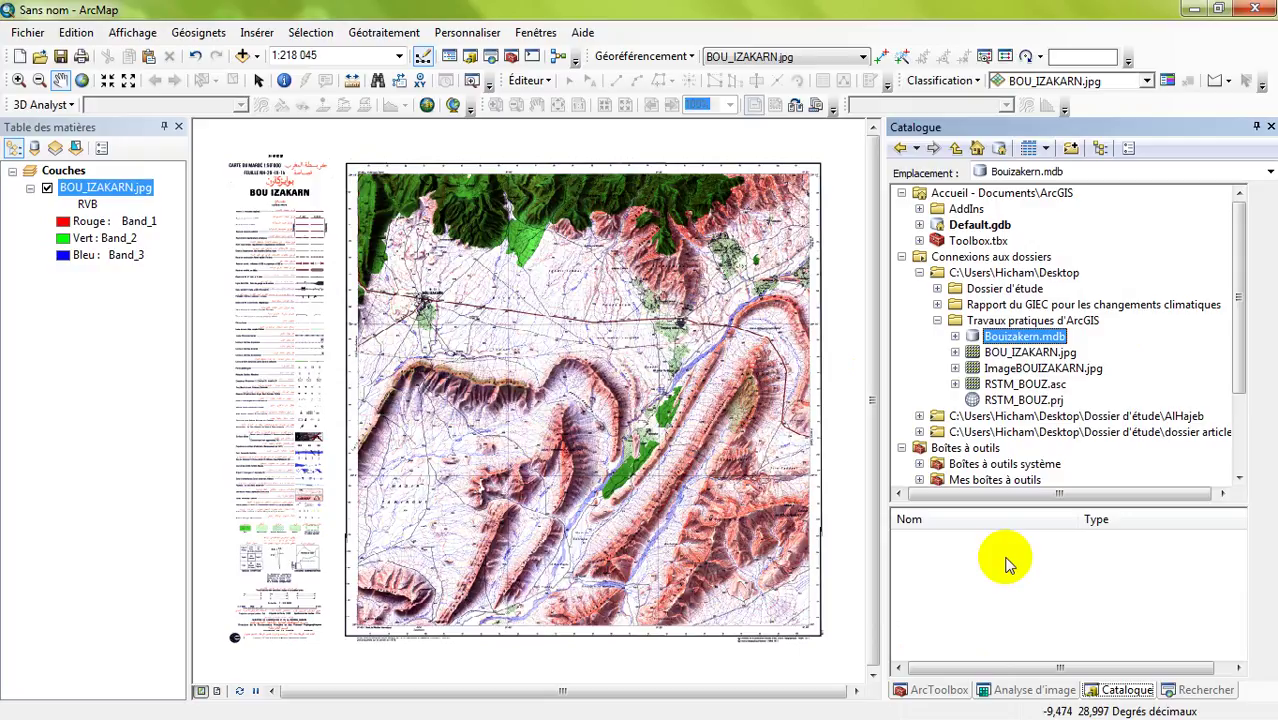
right_click(995, 339)
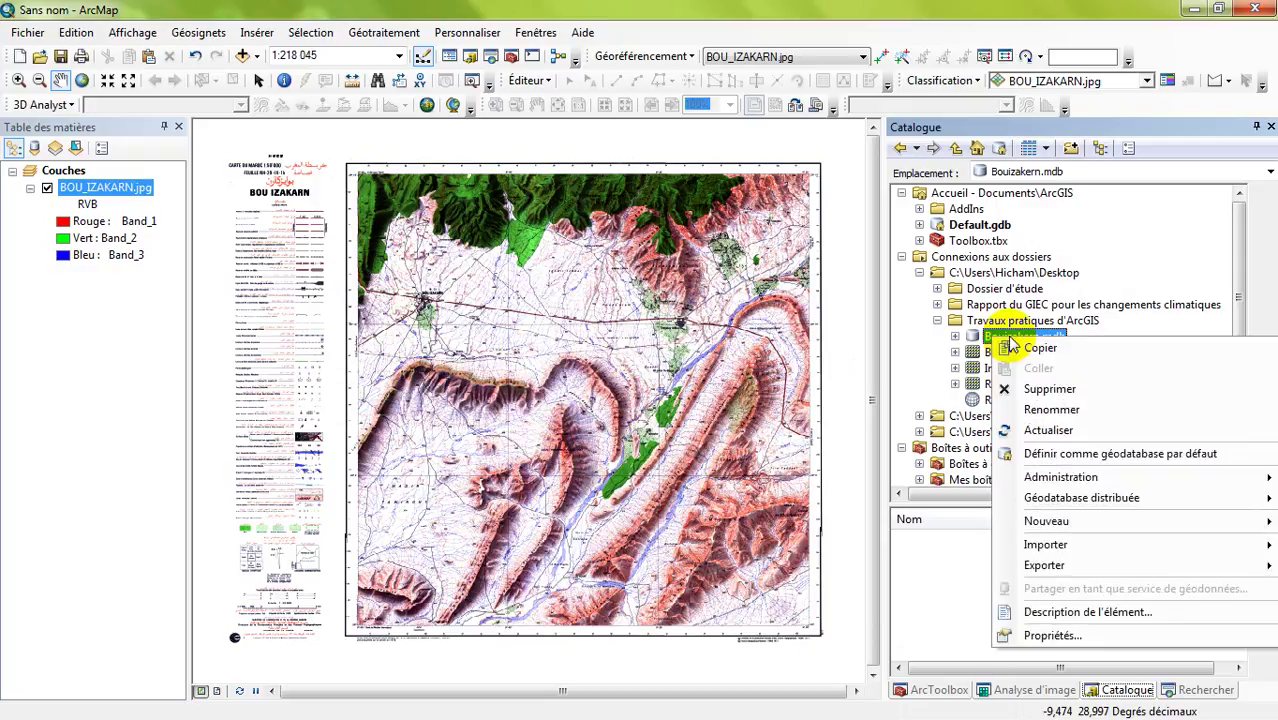
mouse_move(1048, 526)
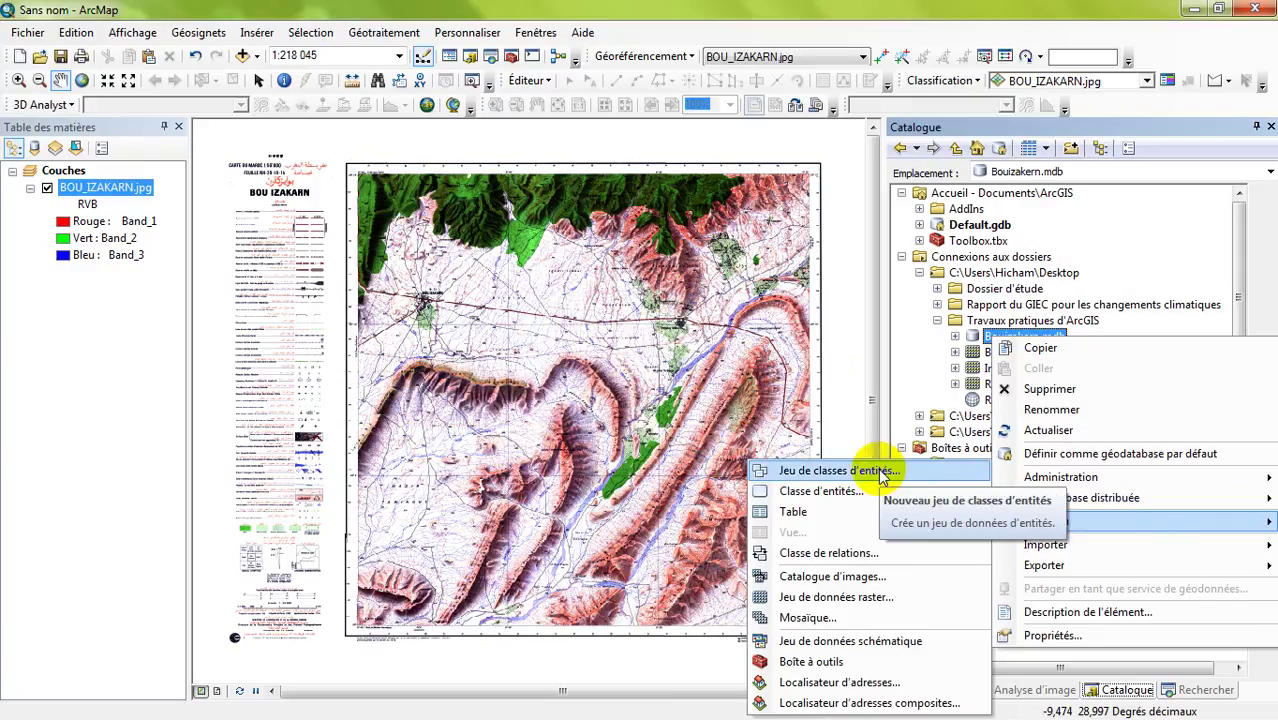
left_click(840, 471)
left_click_drag(617, 73, 619, 131)
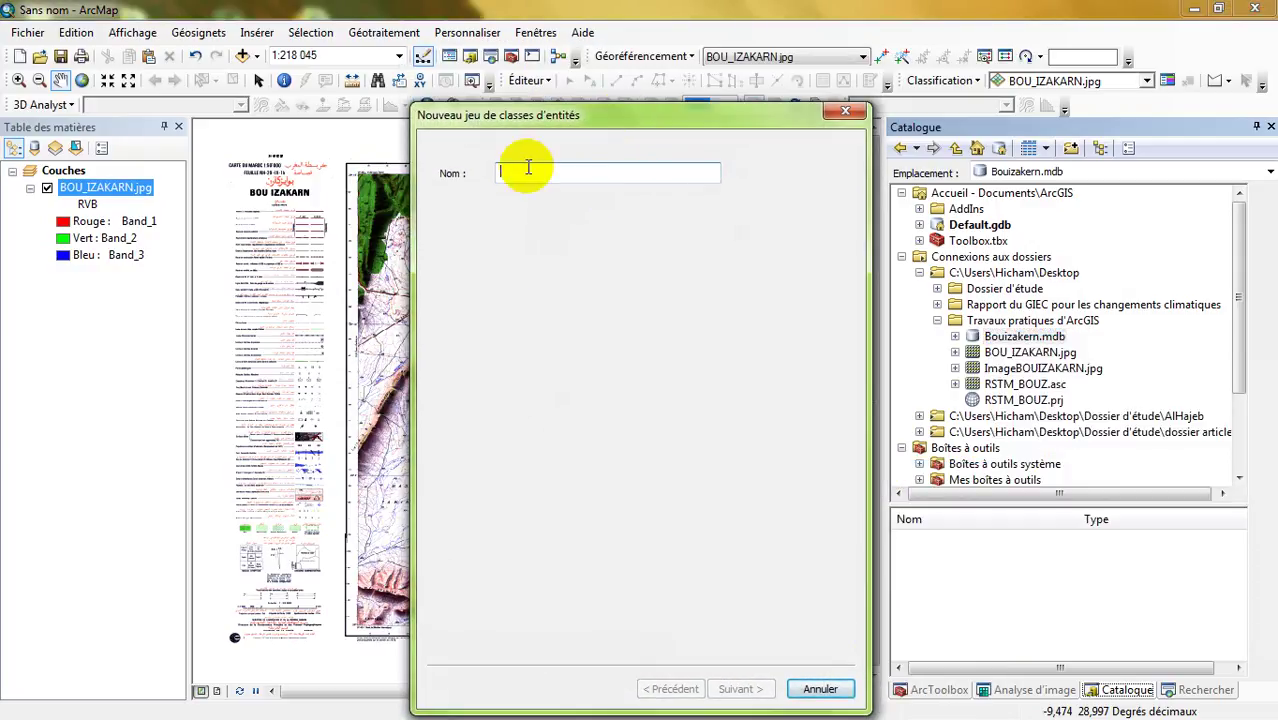
left_click_drag(579, 114, 882, 100)
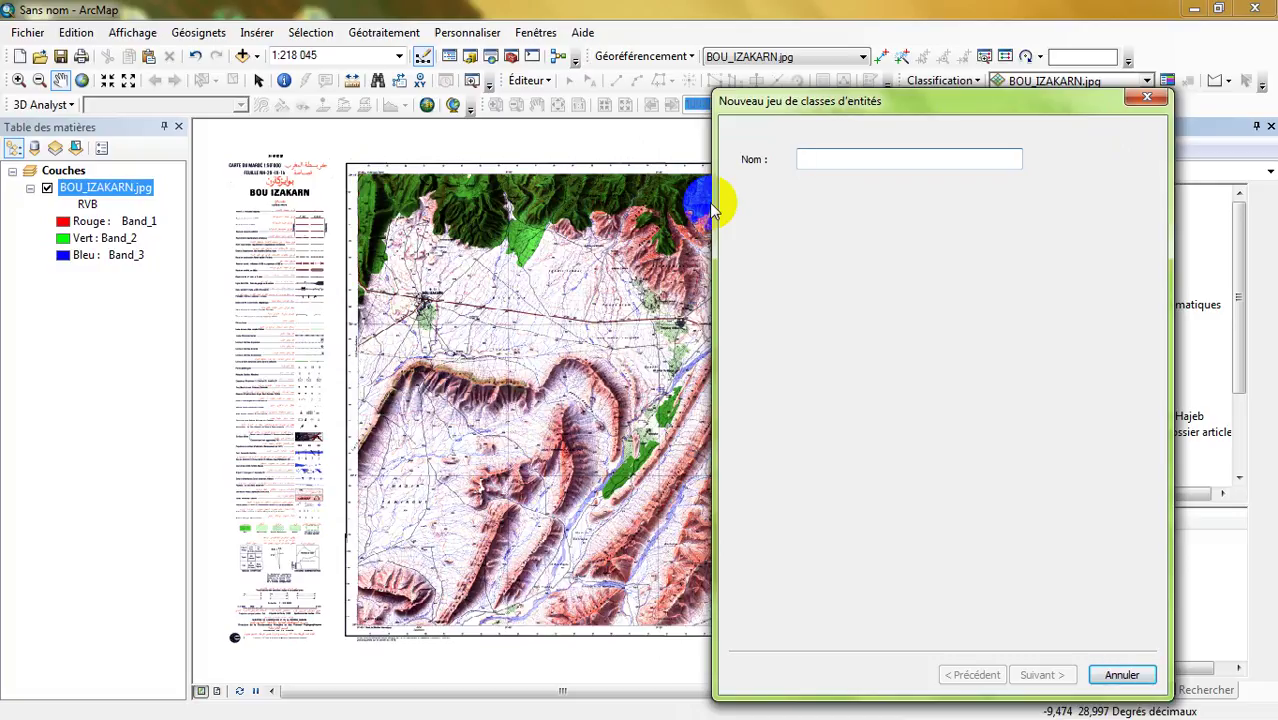
left_click_drag(817, 108, 885, 108)
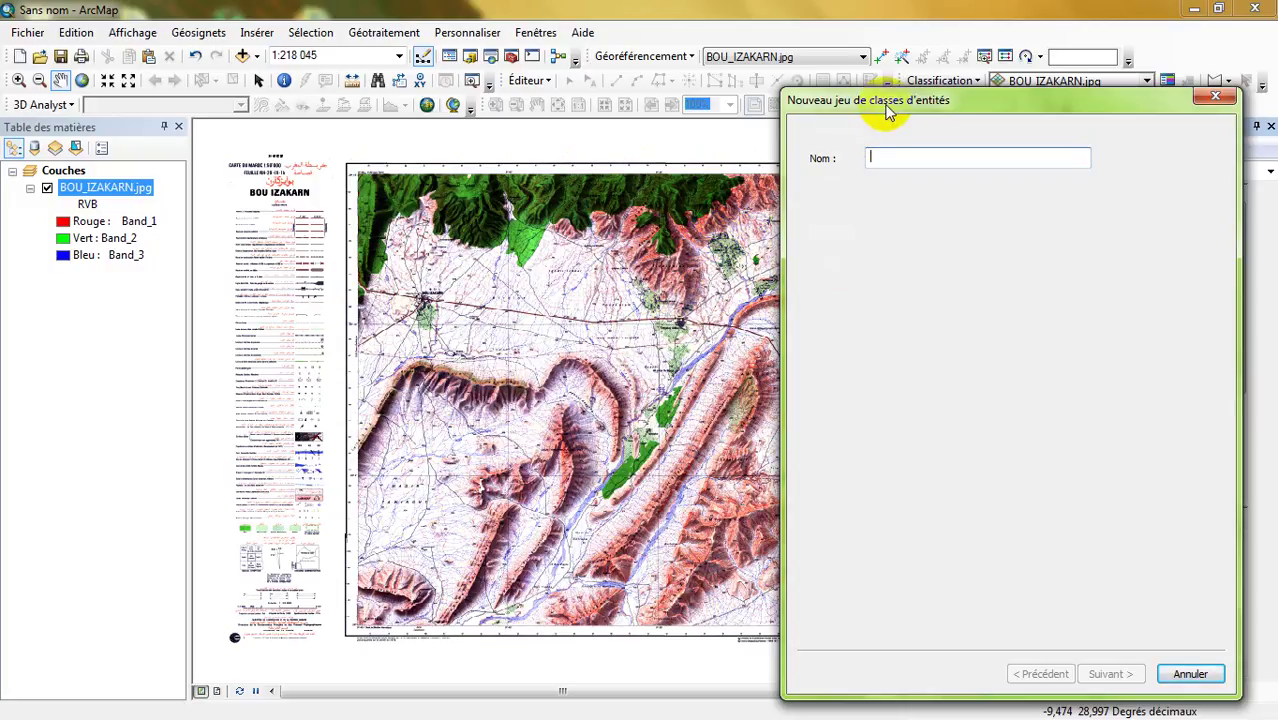
left_click_drag(885, 109, 860, 112)
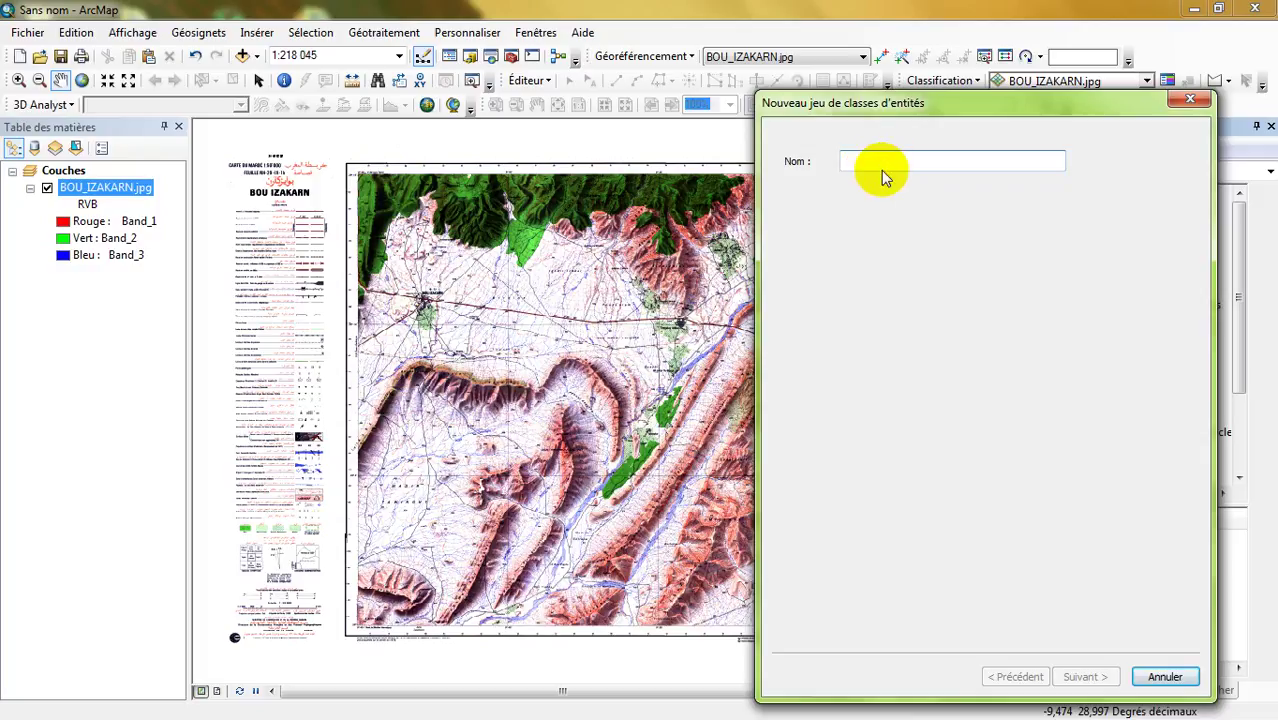
type("Couve")
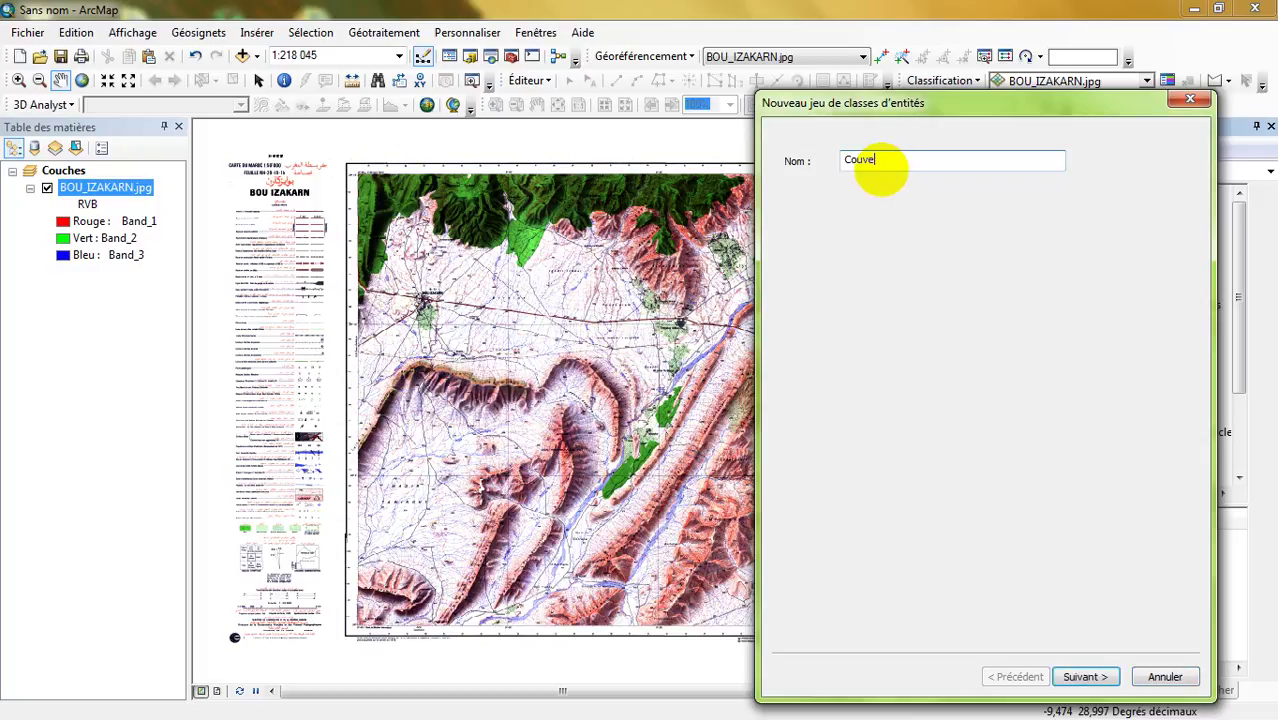
type("rture_végétale")
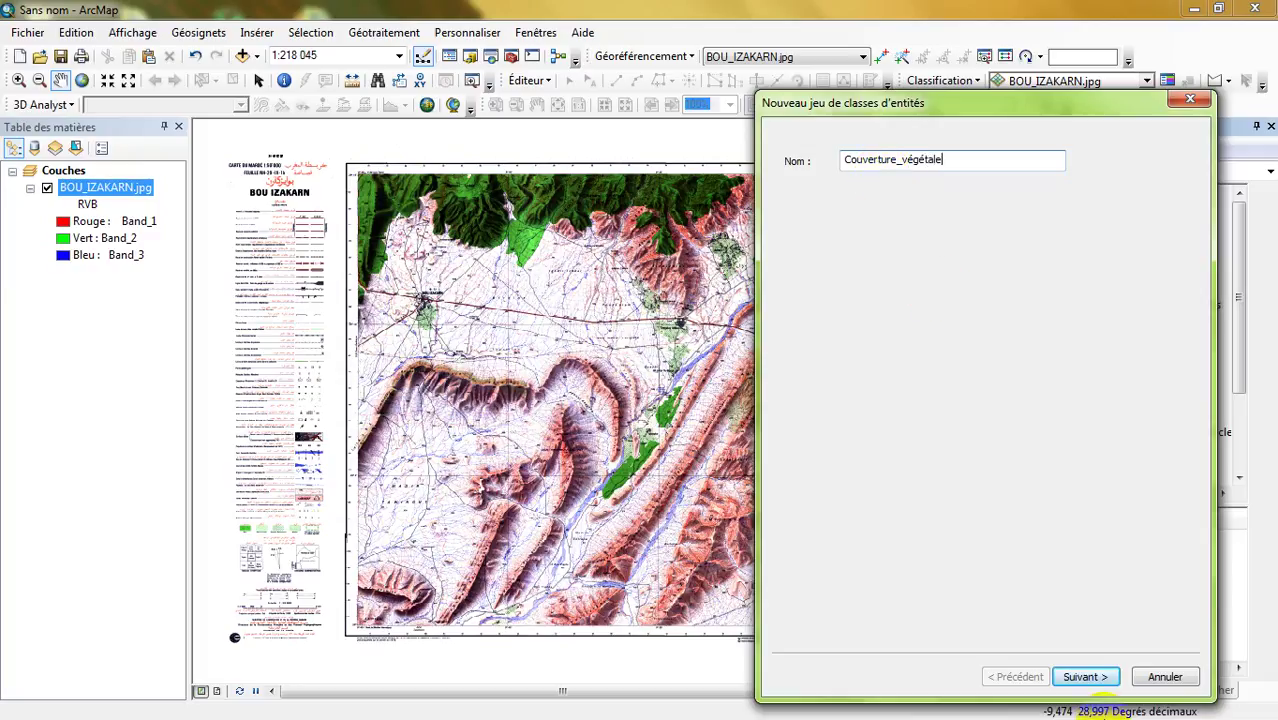
left_click(1095, 684)
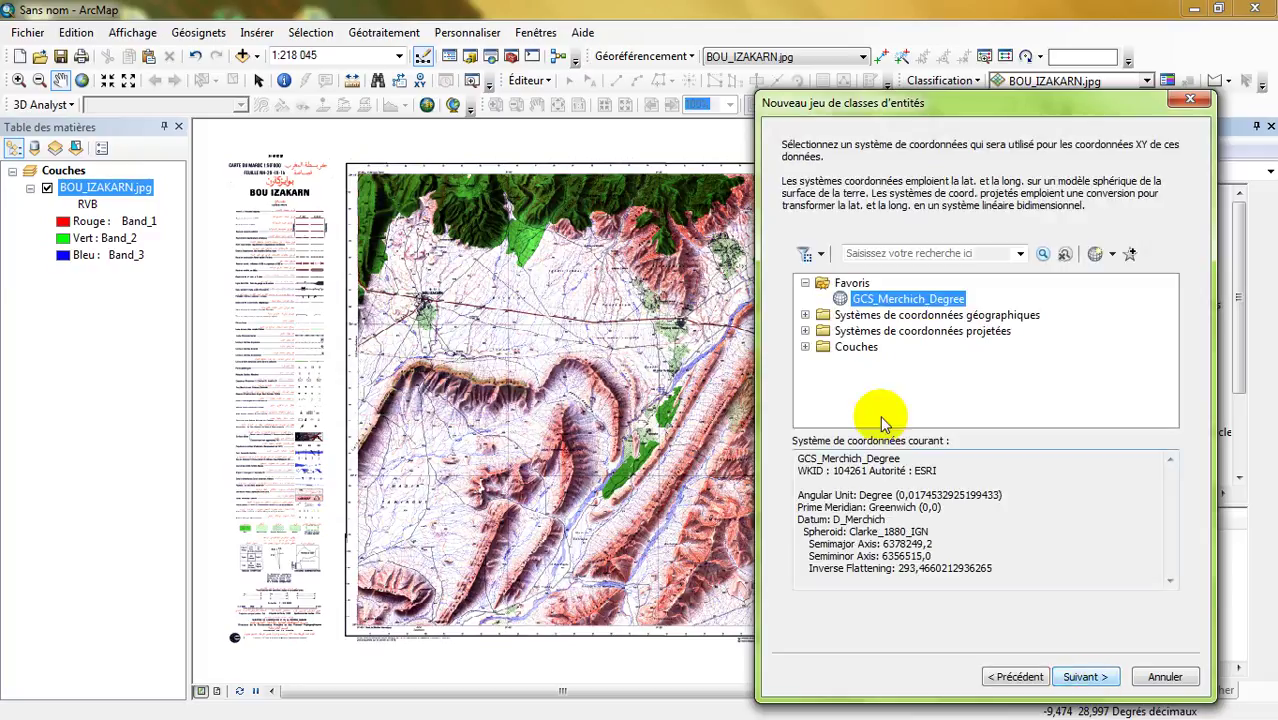
Step: Import the dataset's XY coordinate system from BOU_IZAKARN.jpg
left_click(1111, 254)
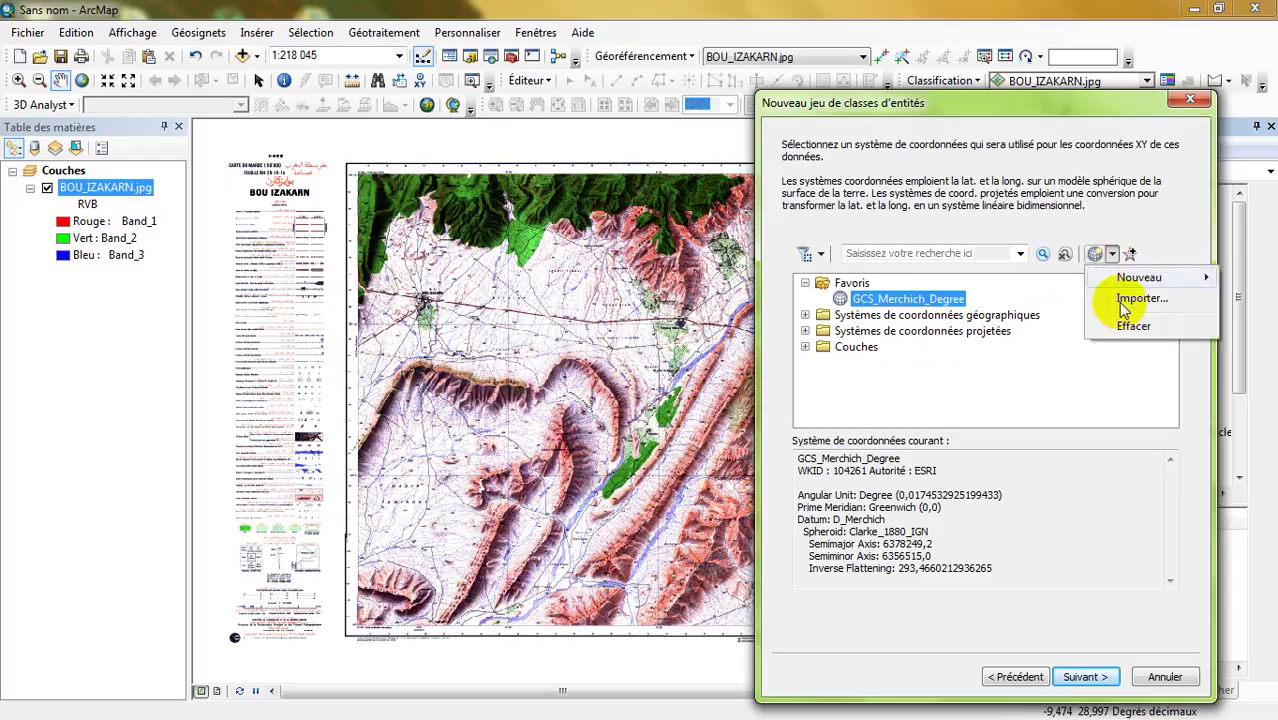
left_click(1141, 299)
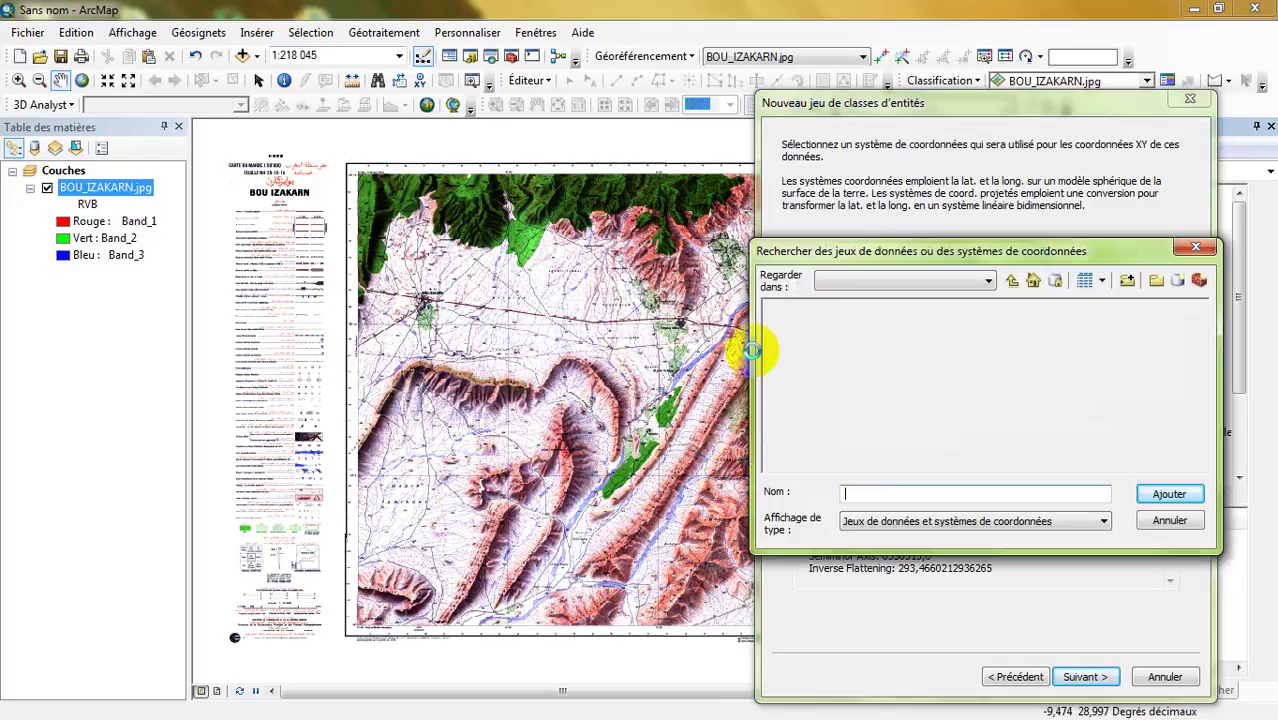
left_click(816, 324)
left_click(1168, 494)
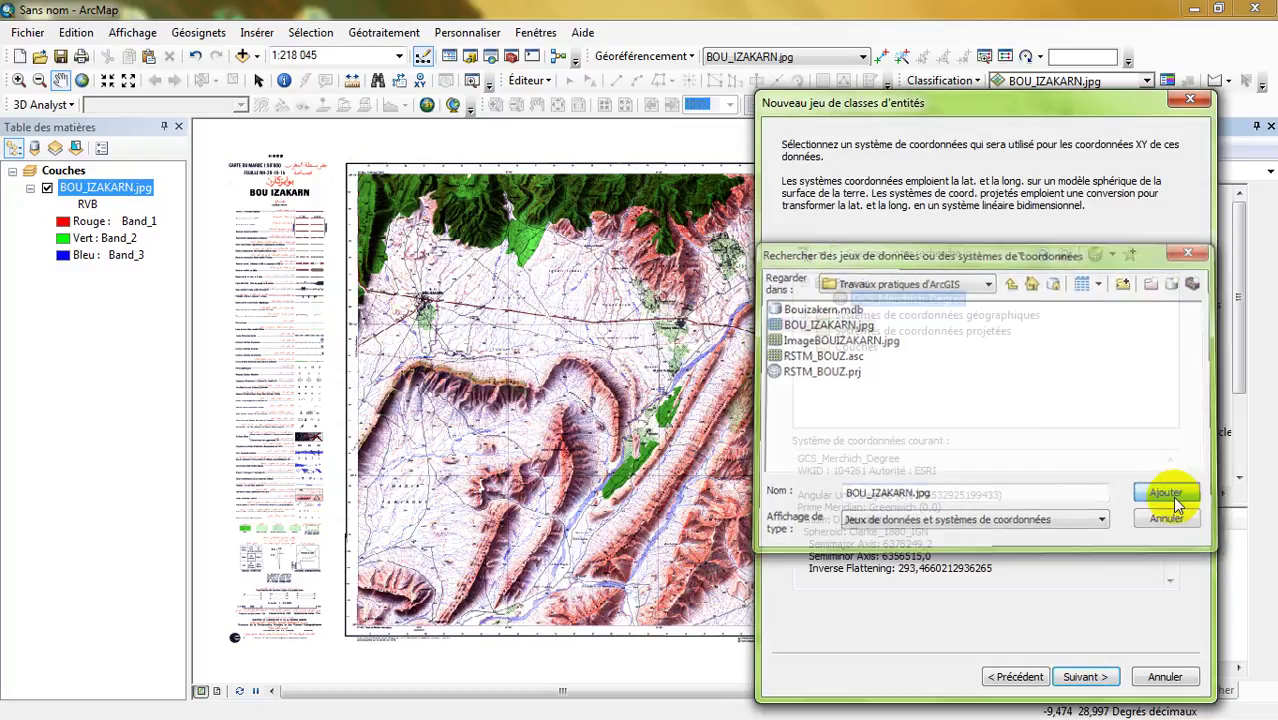
left_click(1080, 677)
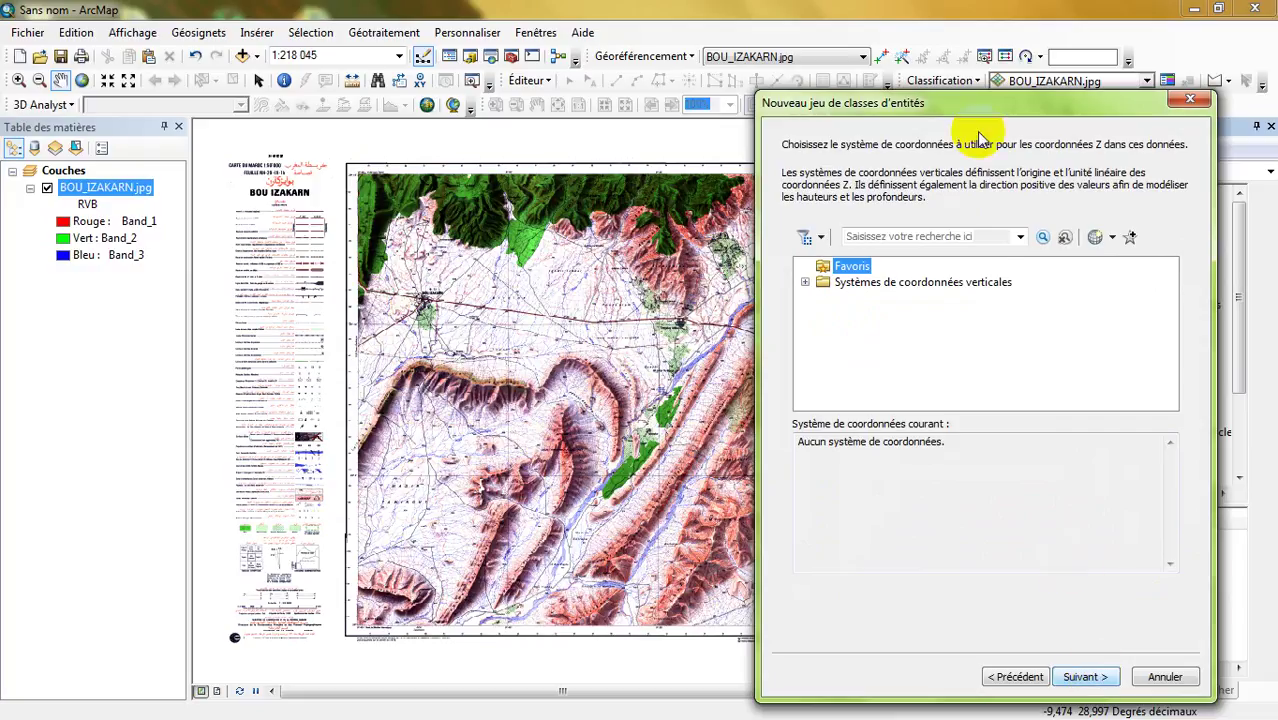
Step: Finish the feature dataset without a vertical coordinate system, keeping the default tolerances
left_click_drag(970, 104, 858, 89)
left_click(970, 661)
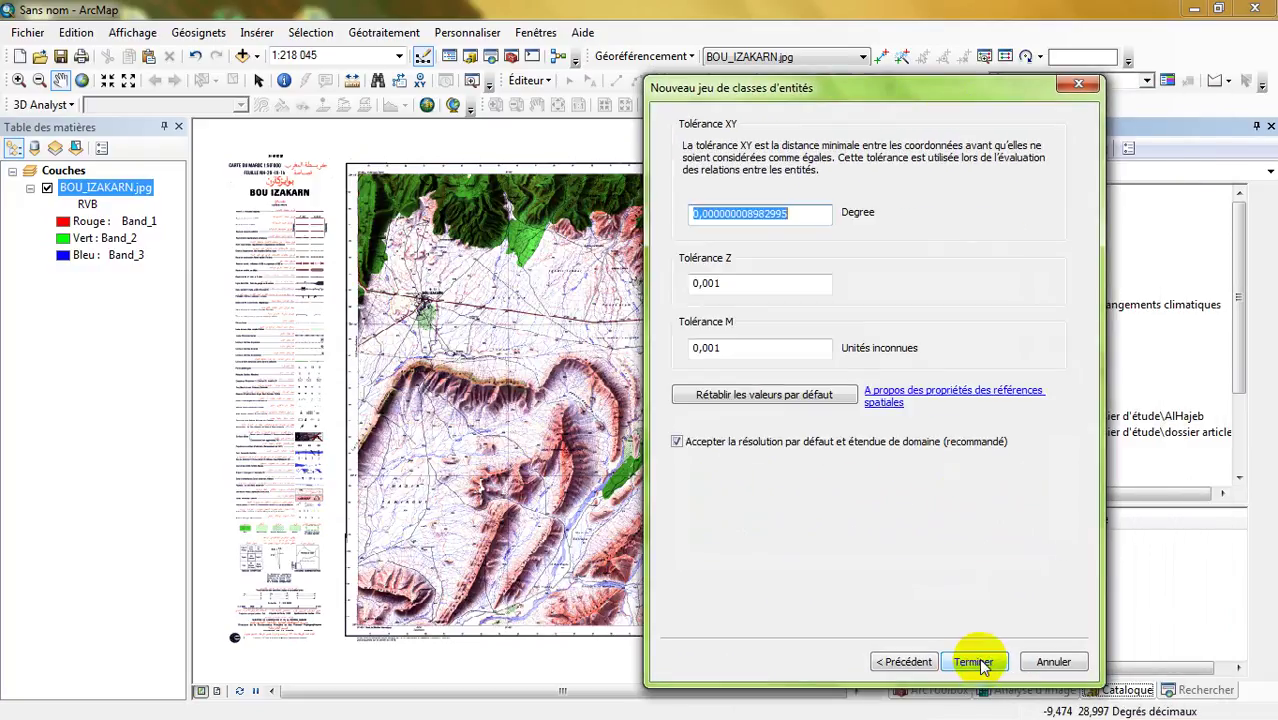
left_click(978, 662)
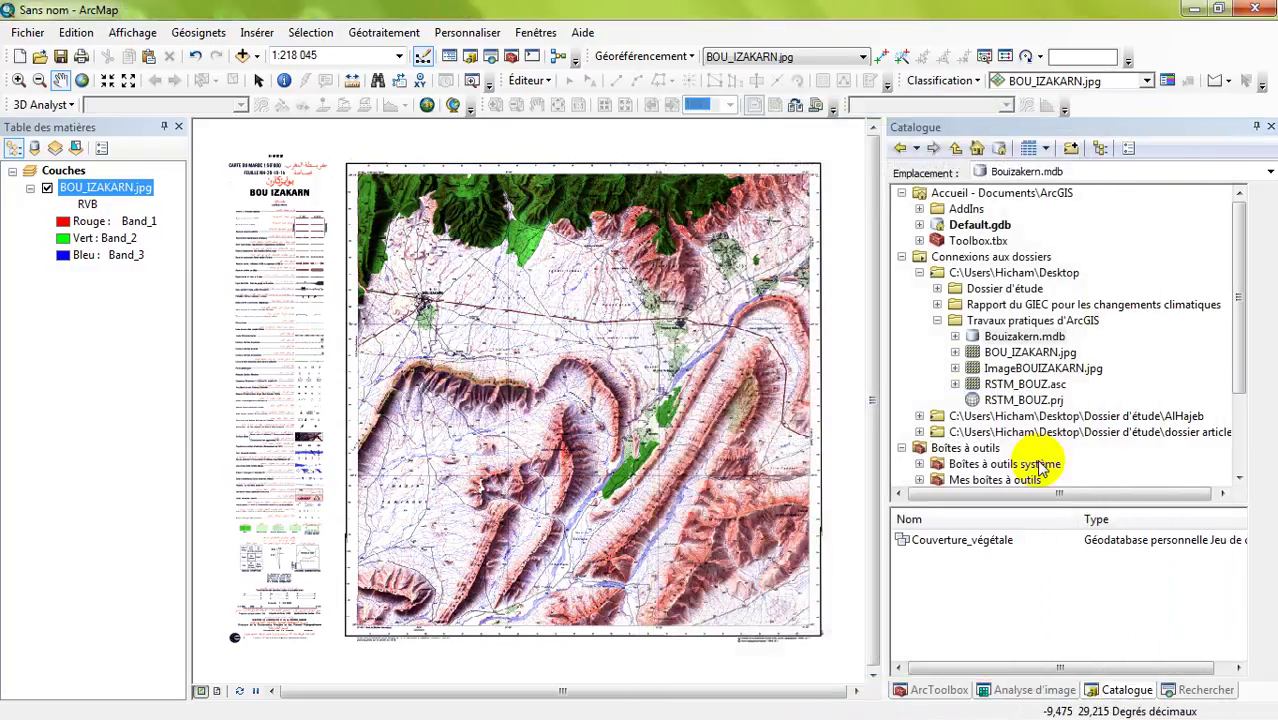
Step: Expand Bouizakern.mdb and start a new polygon feature class named couvert_forestier in the Couverture_végétale dataset
left_click(1014, 338)
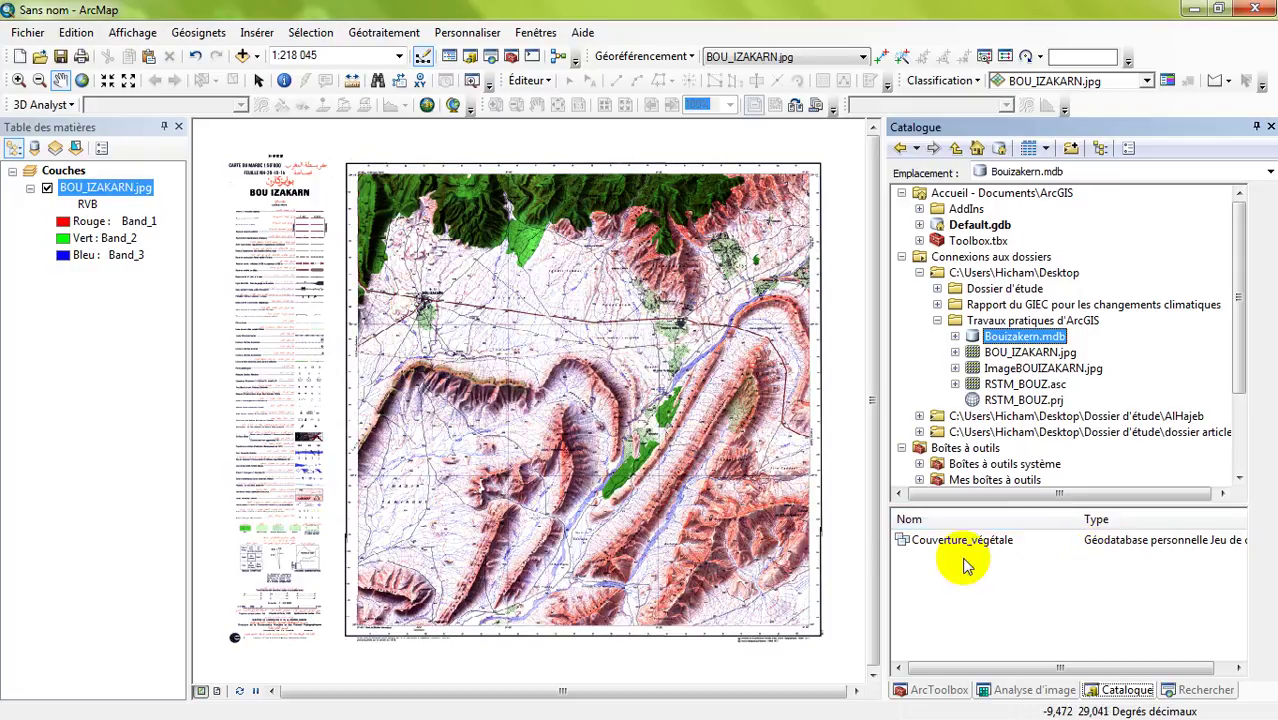
left_click(955, 336)
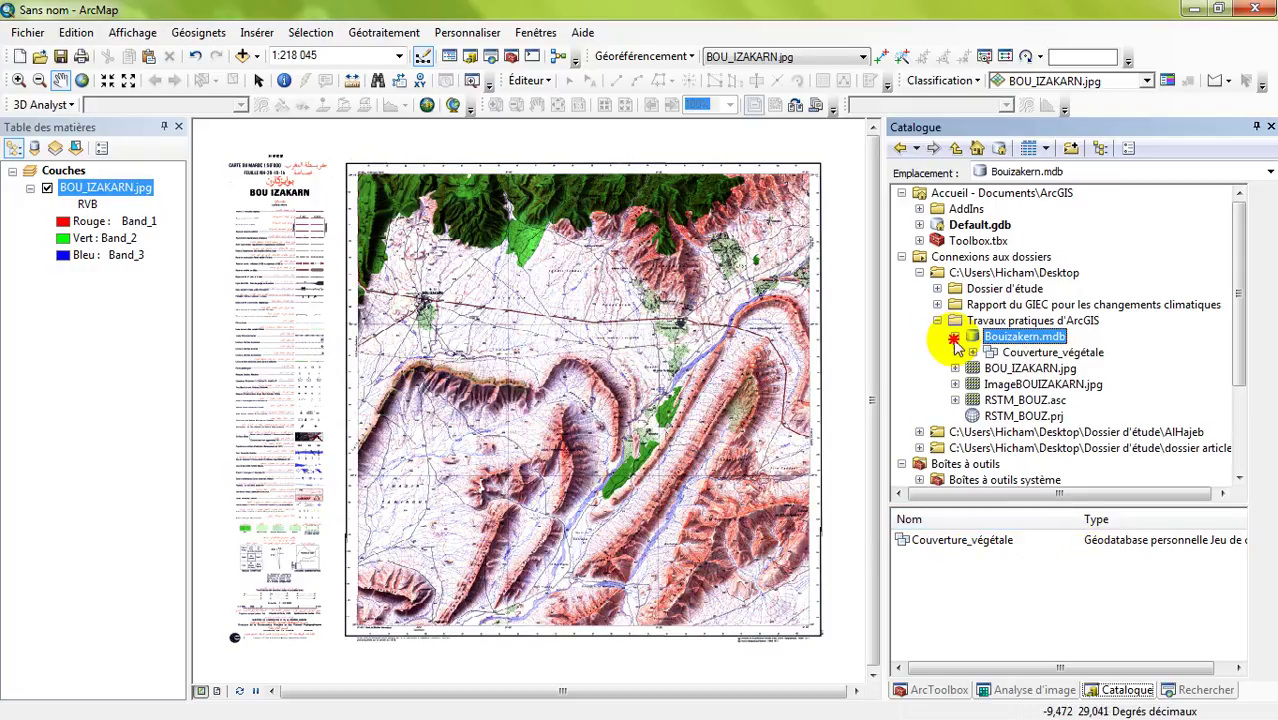
left_click(968, 545)
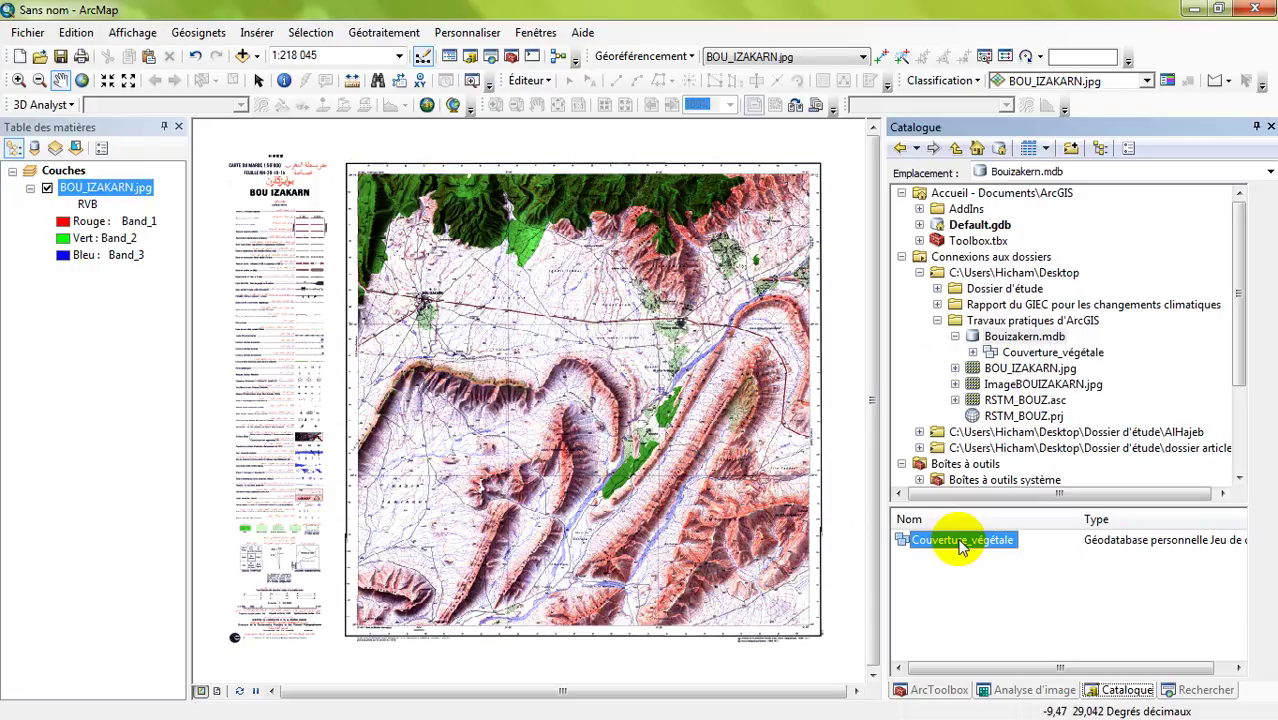
right_click(960, 545)
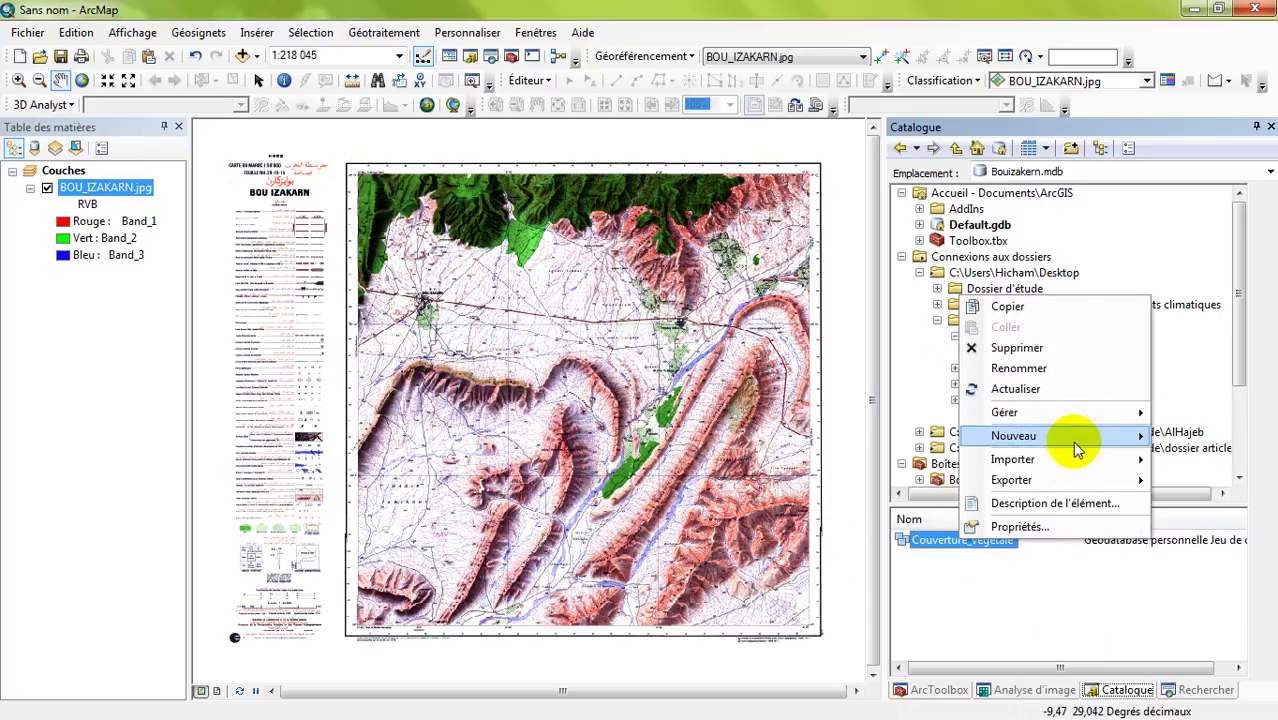
mouse_move(1078, 450)
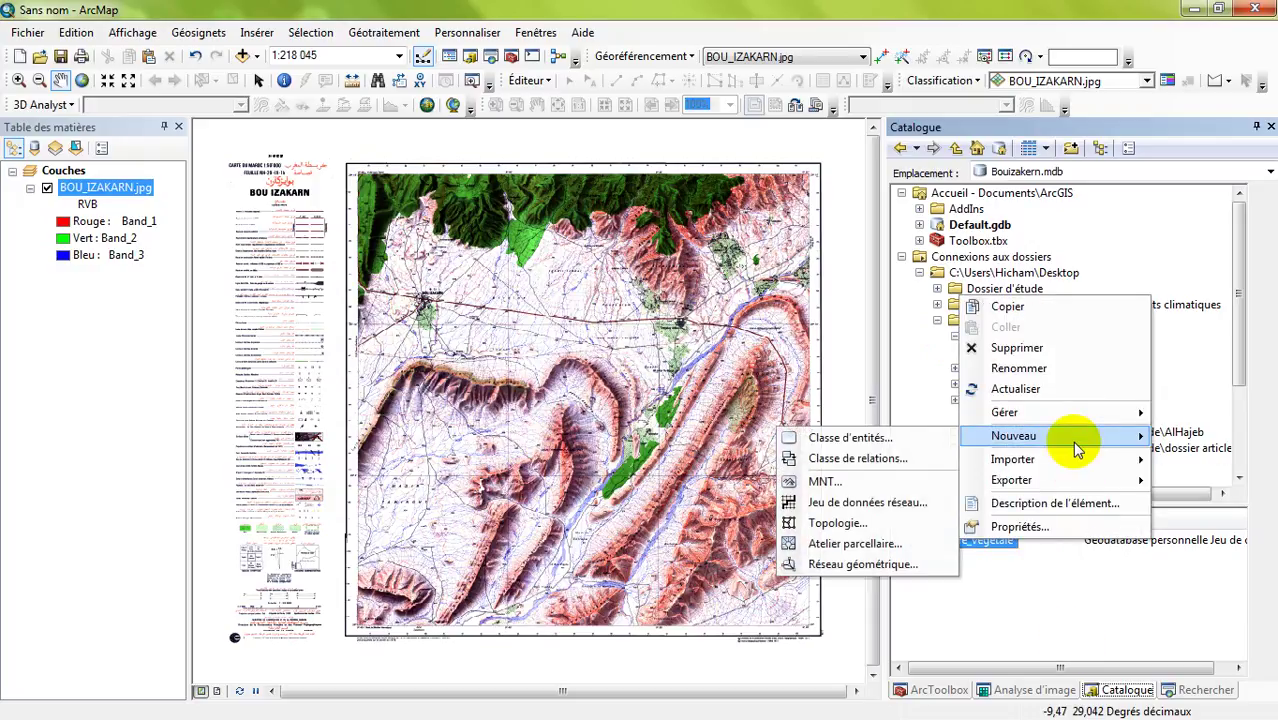
left_click(822, 438)
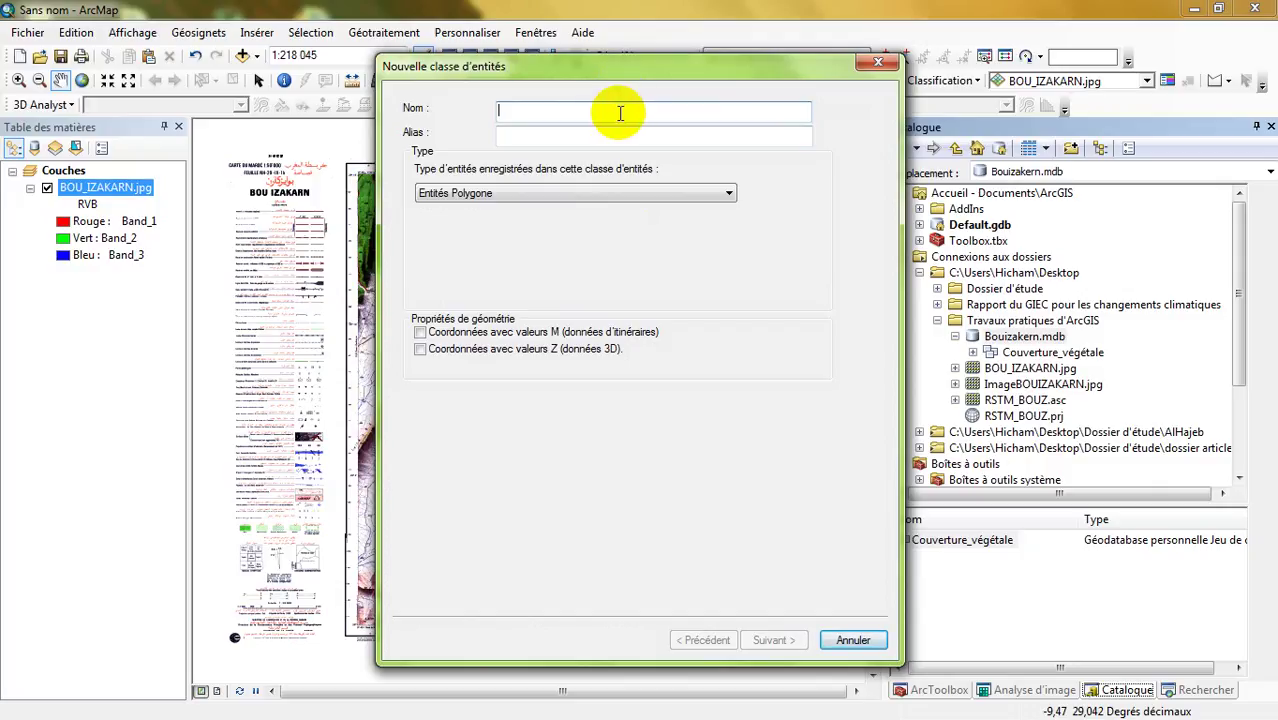
type("co")
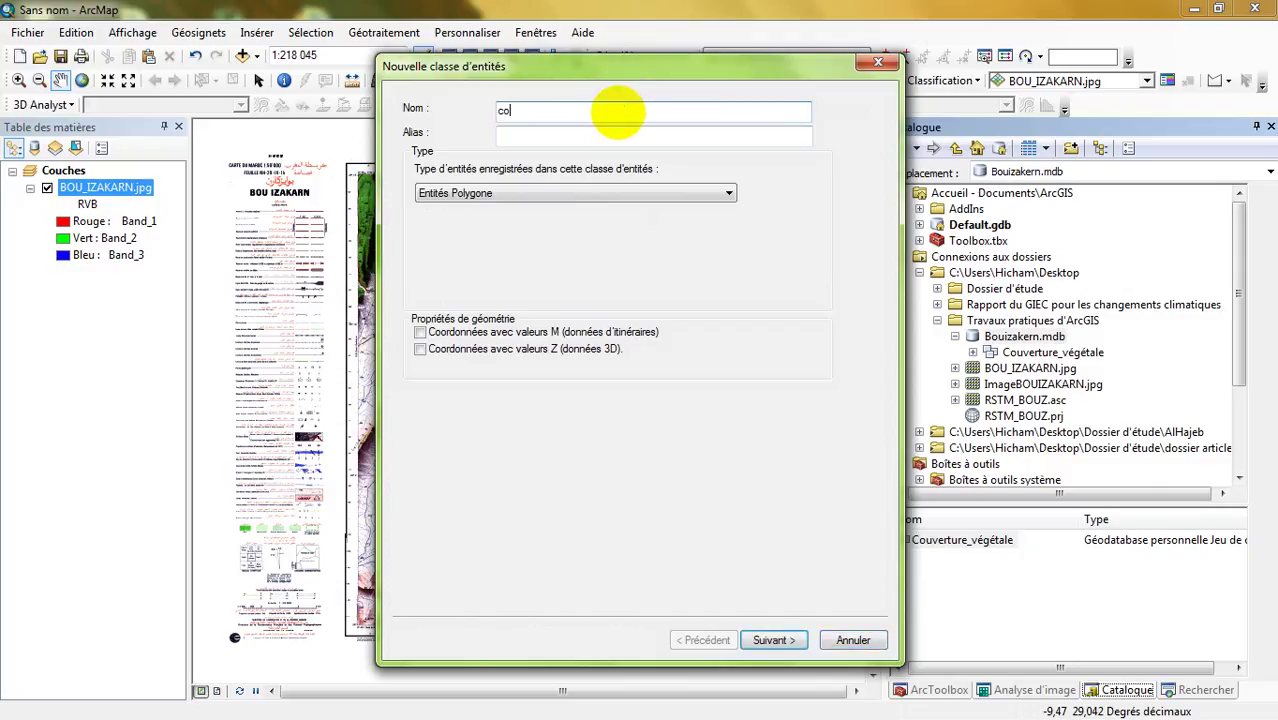
type("uvert_forestier")
Step: Copy the name couvert_forestier into the feature class's alias and proceed with polygon features, without M or Z values
left_click_drag(585, 114, 491, 108)
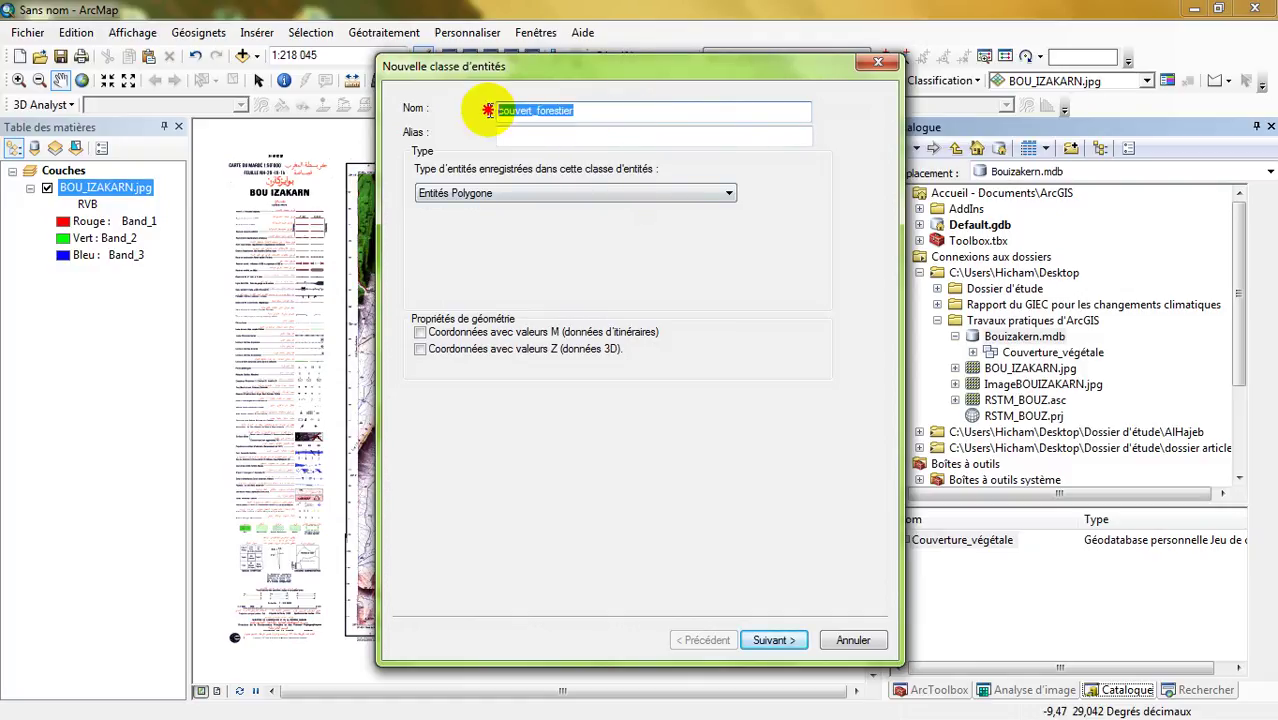
right_click(522, 114)
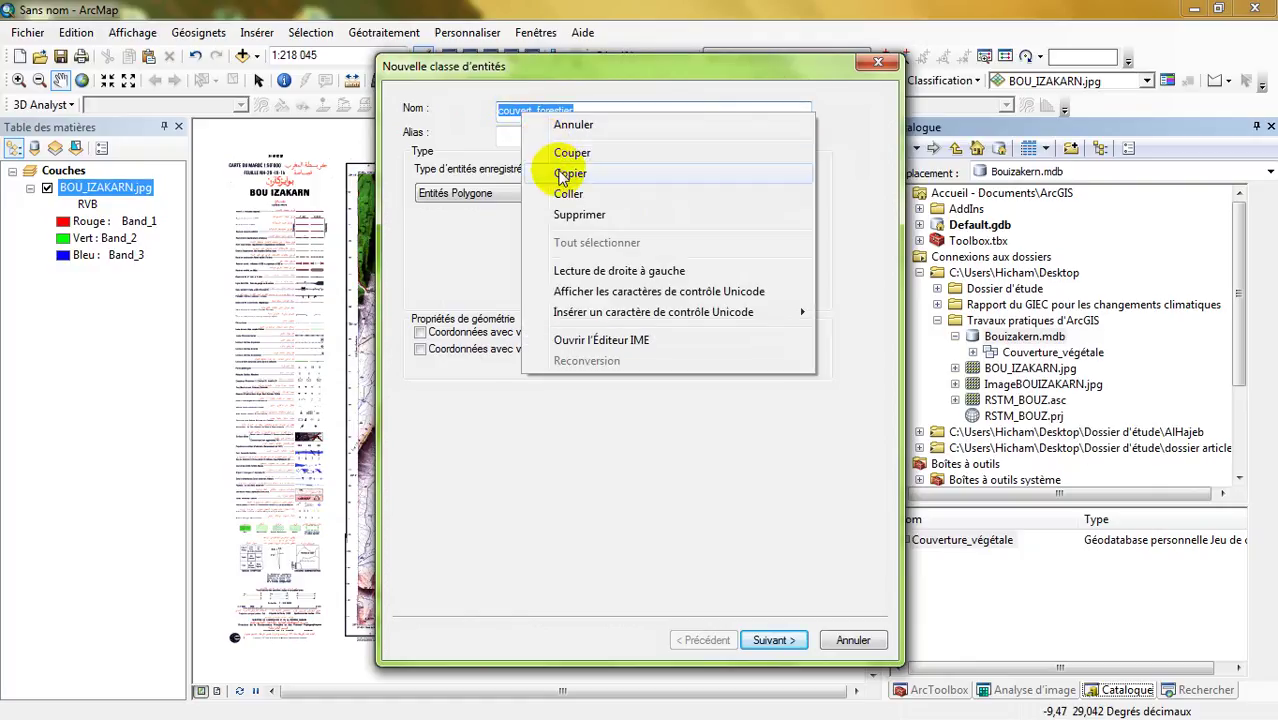
left_click(537, 166)
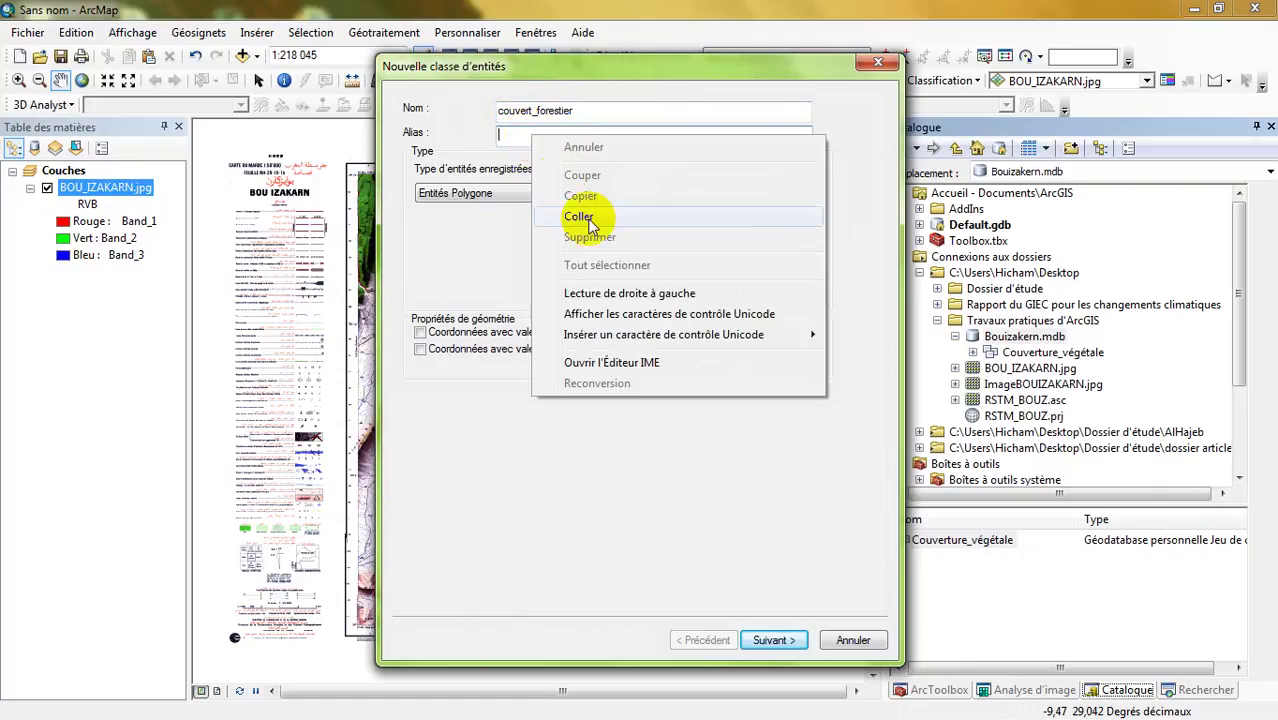
left_click(591, 215)
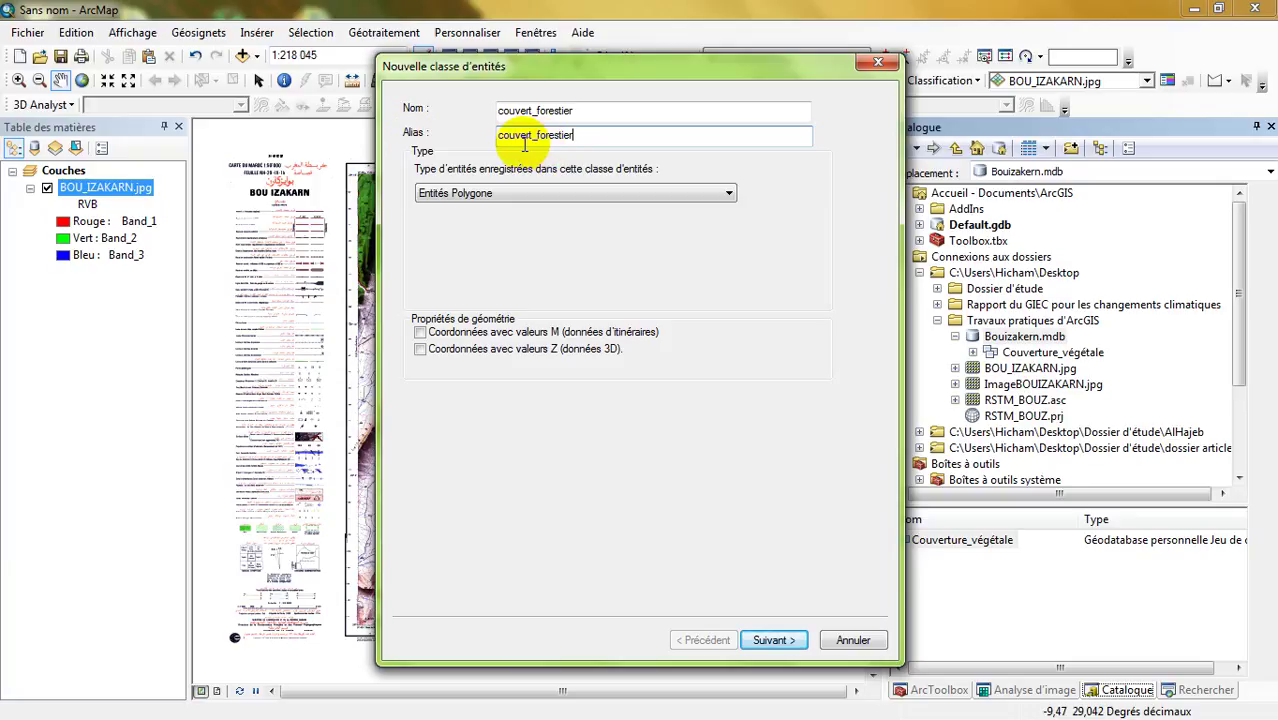
left_click(456, 193)
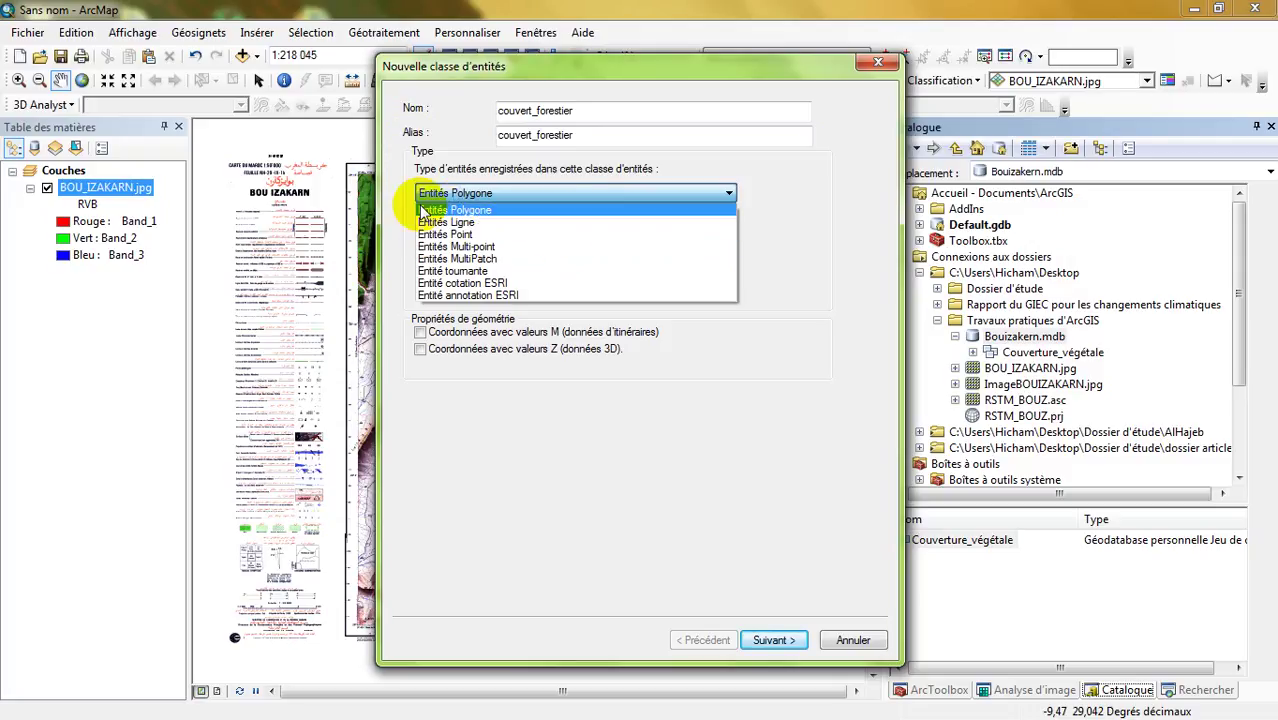
left_click(808, 45)
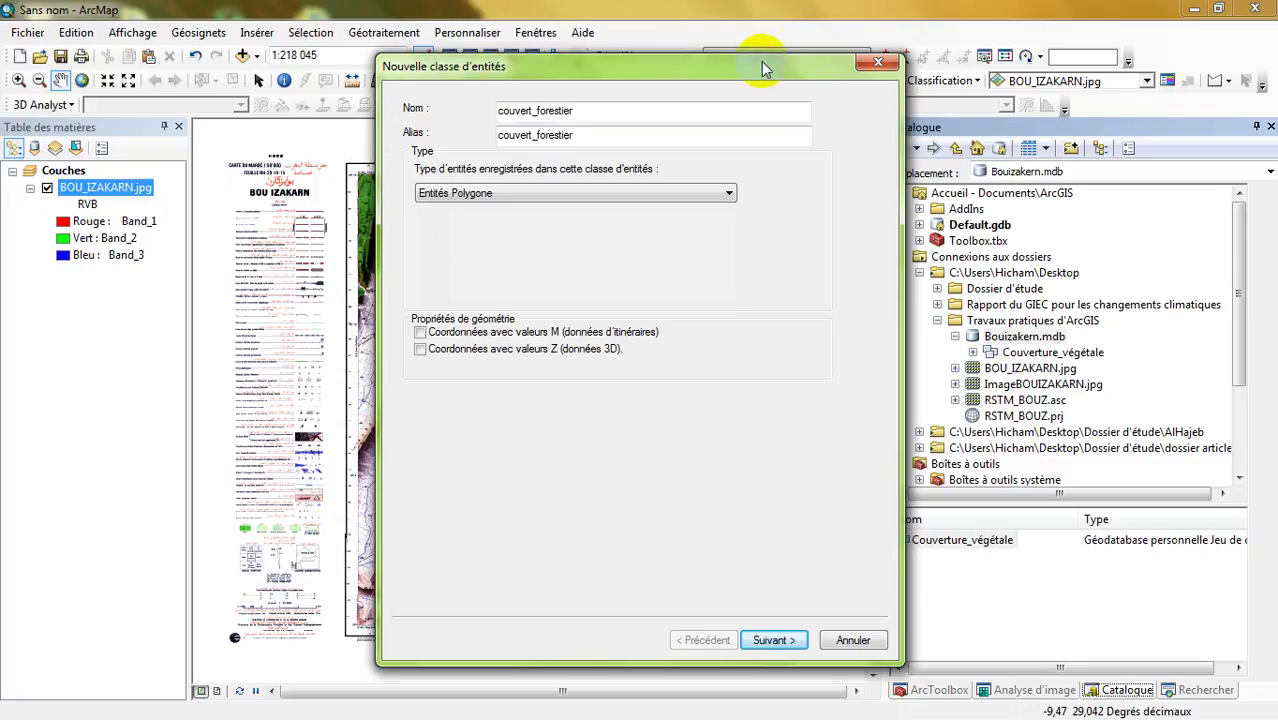
left_click_drag(765, 60, 929, 60)
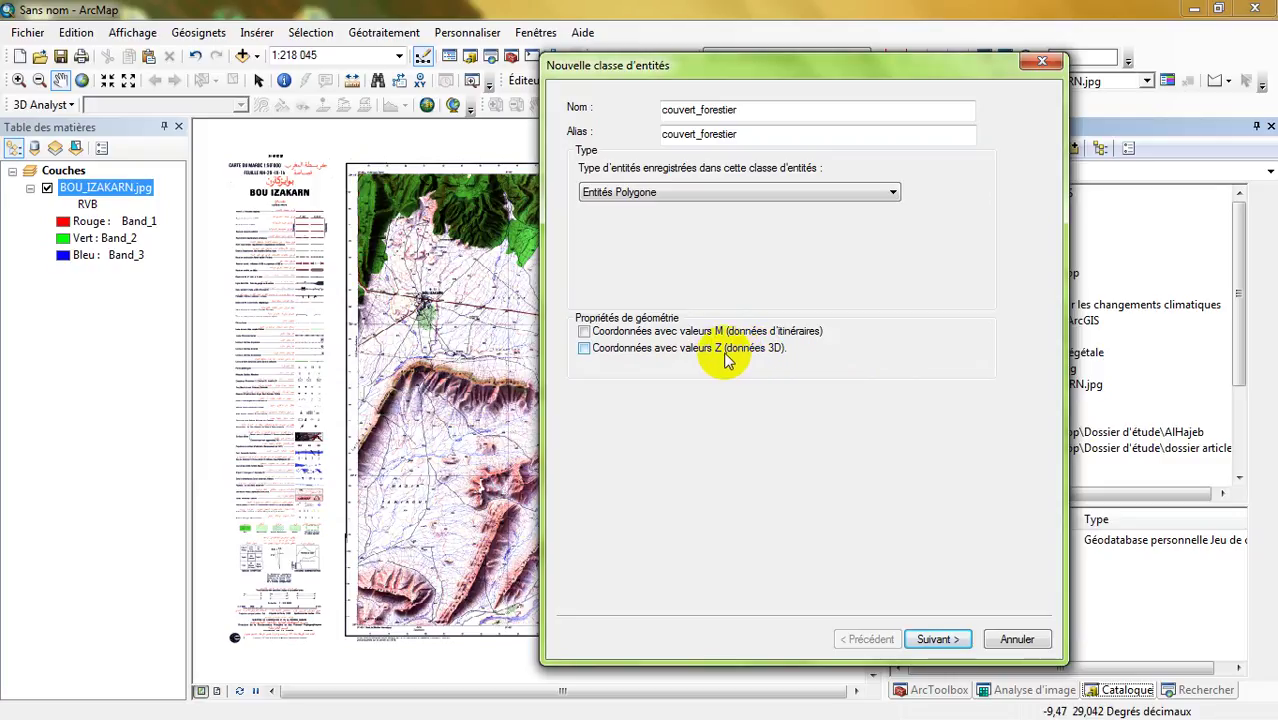
left_click(940, 641)
Step: Add a field named nom with data type Texte to the feature class
left_click(589, 158)
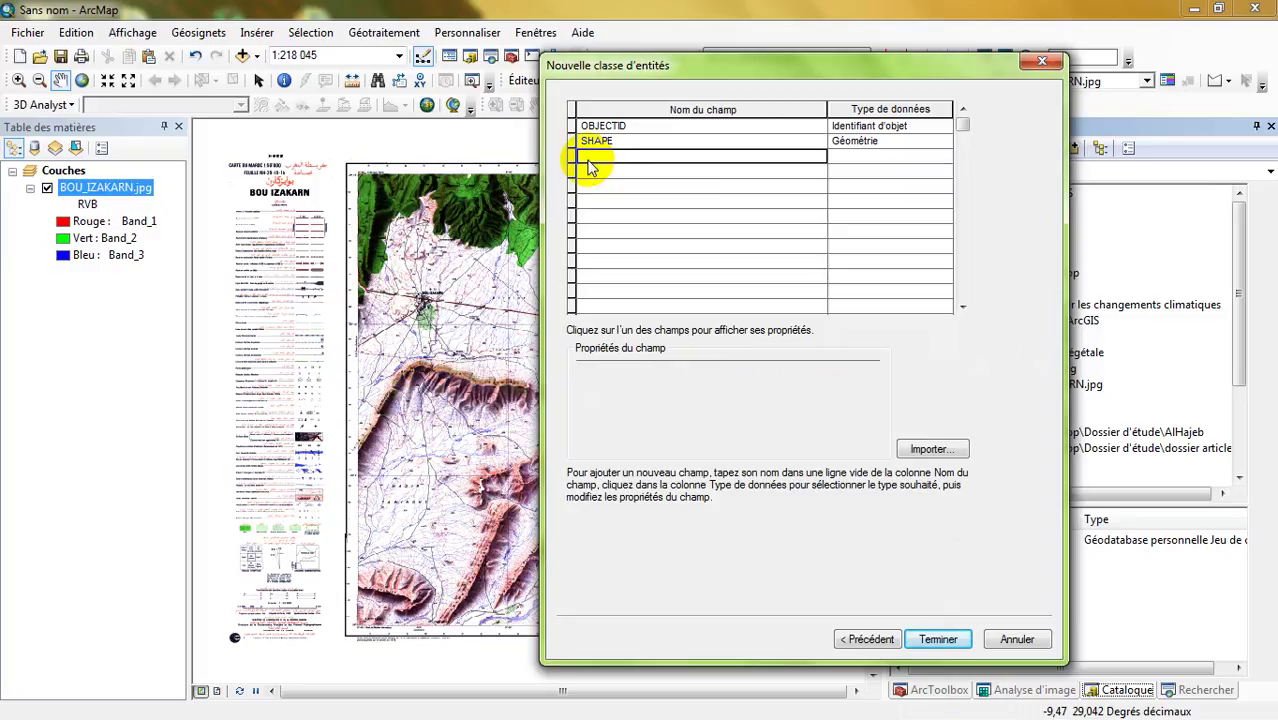
type("nom")
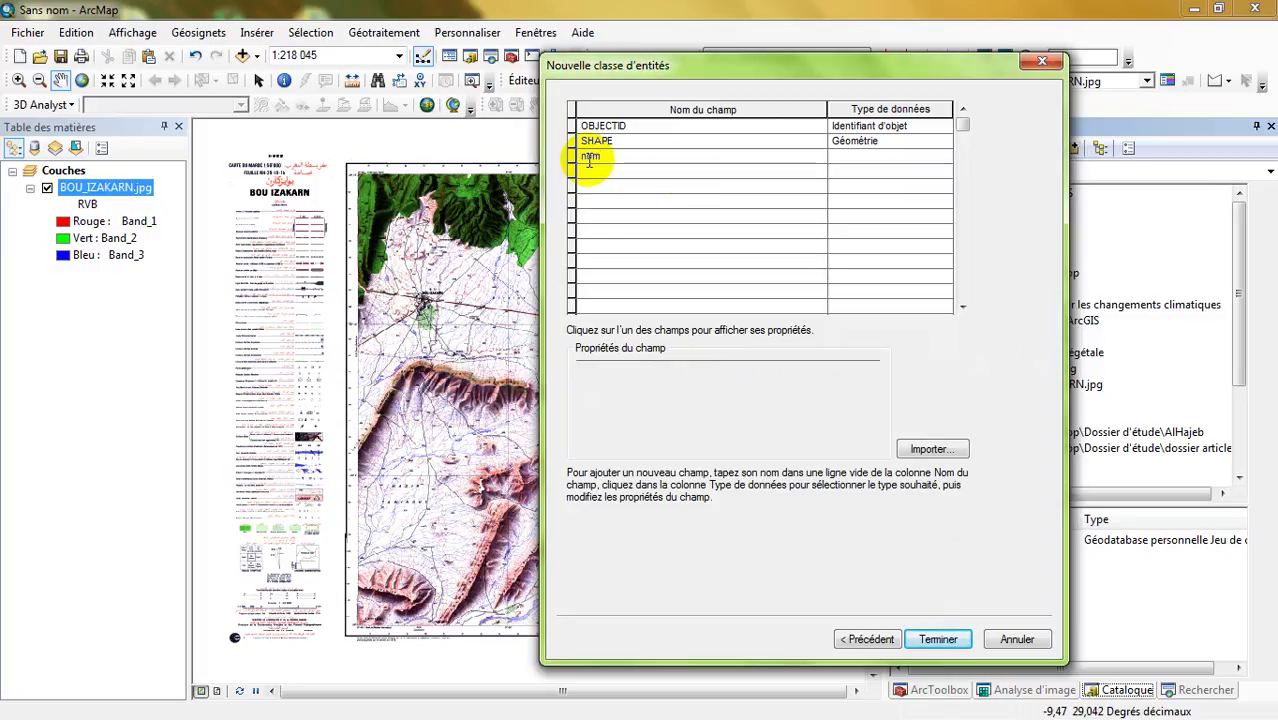
left_click(870, 157)
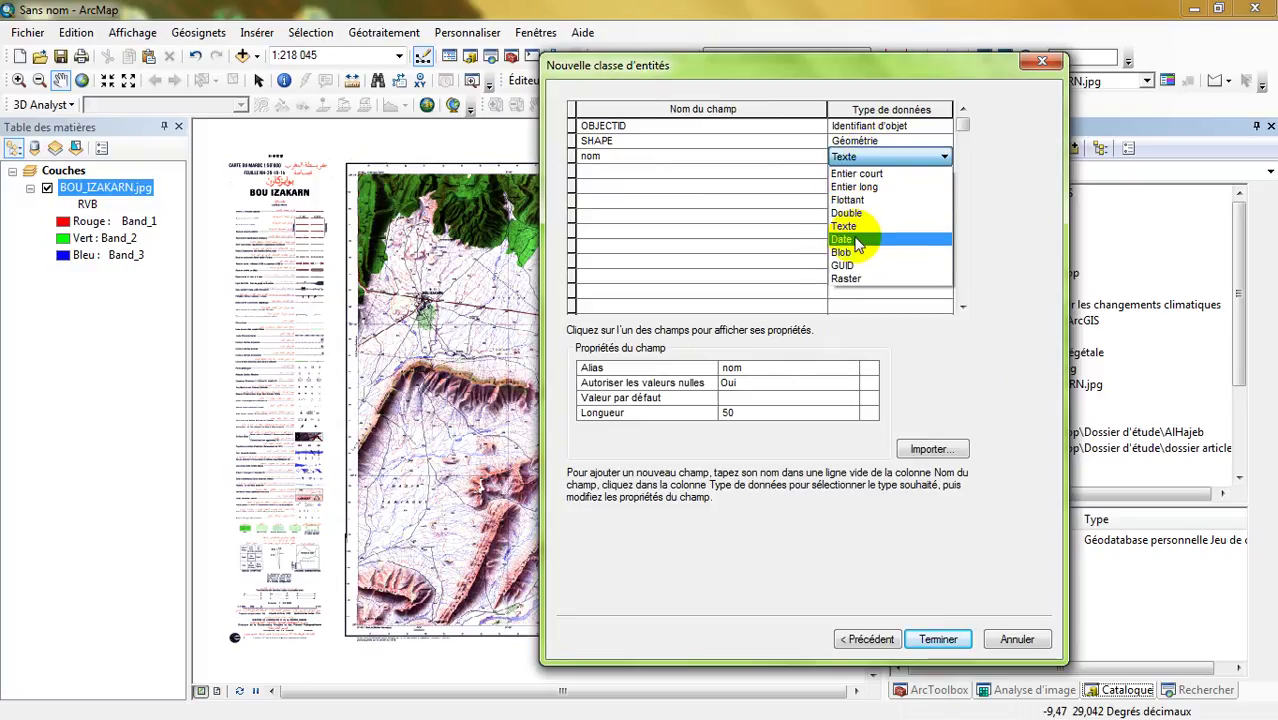
left_click(852, 227)
Step: Add a field named superficie with data type Flottant and finish creating the feature class
left_click(603, 185)
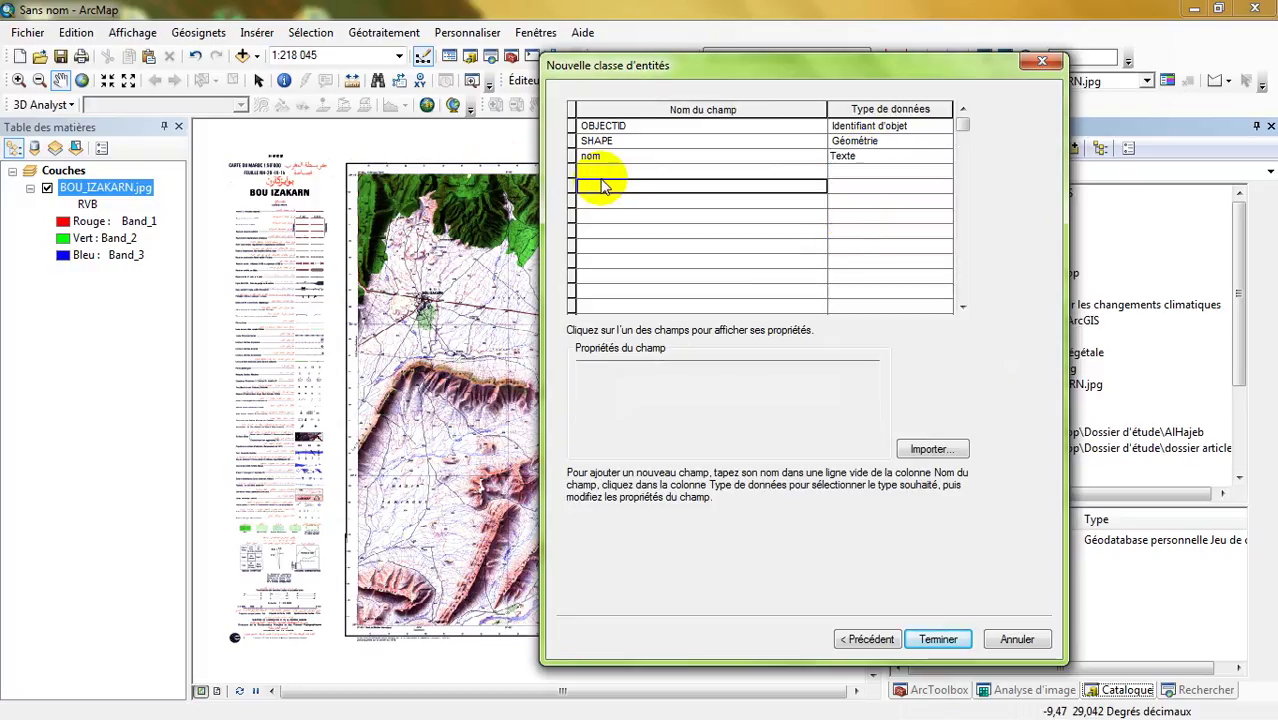
left_click(593, 172)
type("superficie")
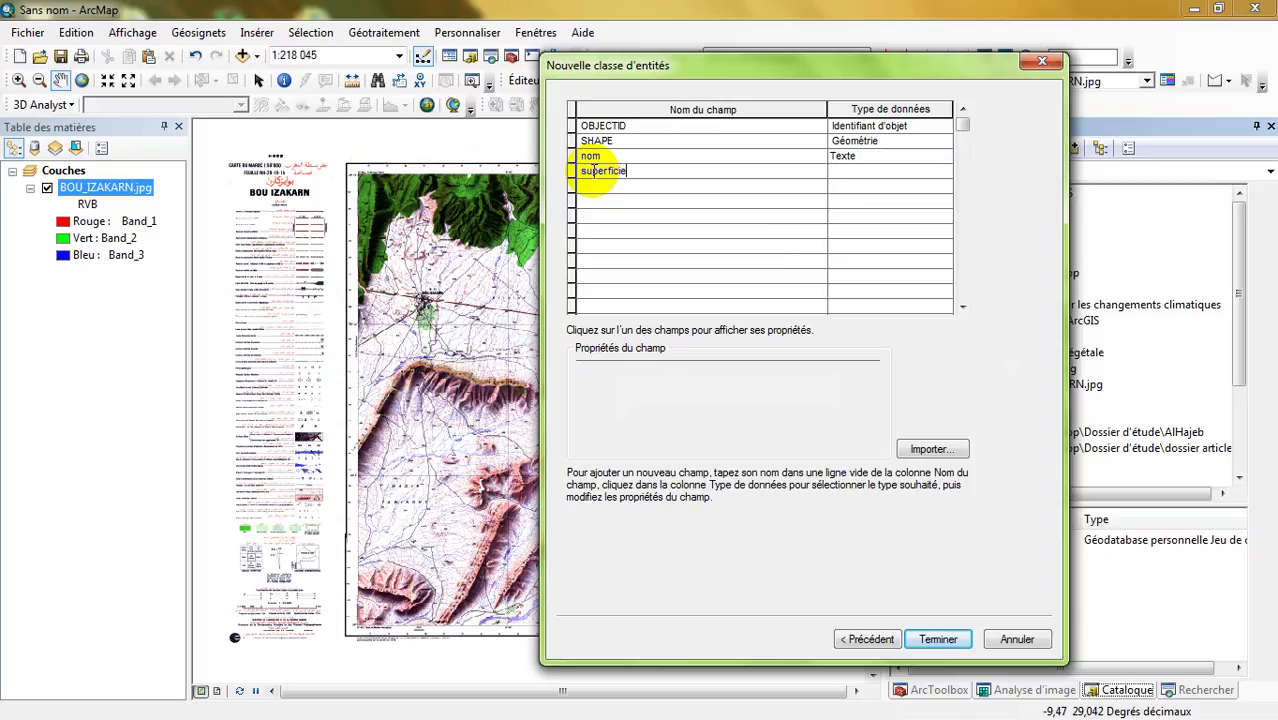
left_click(860, 173)
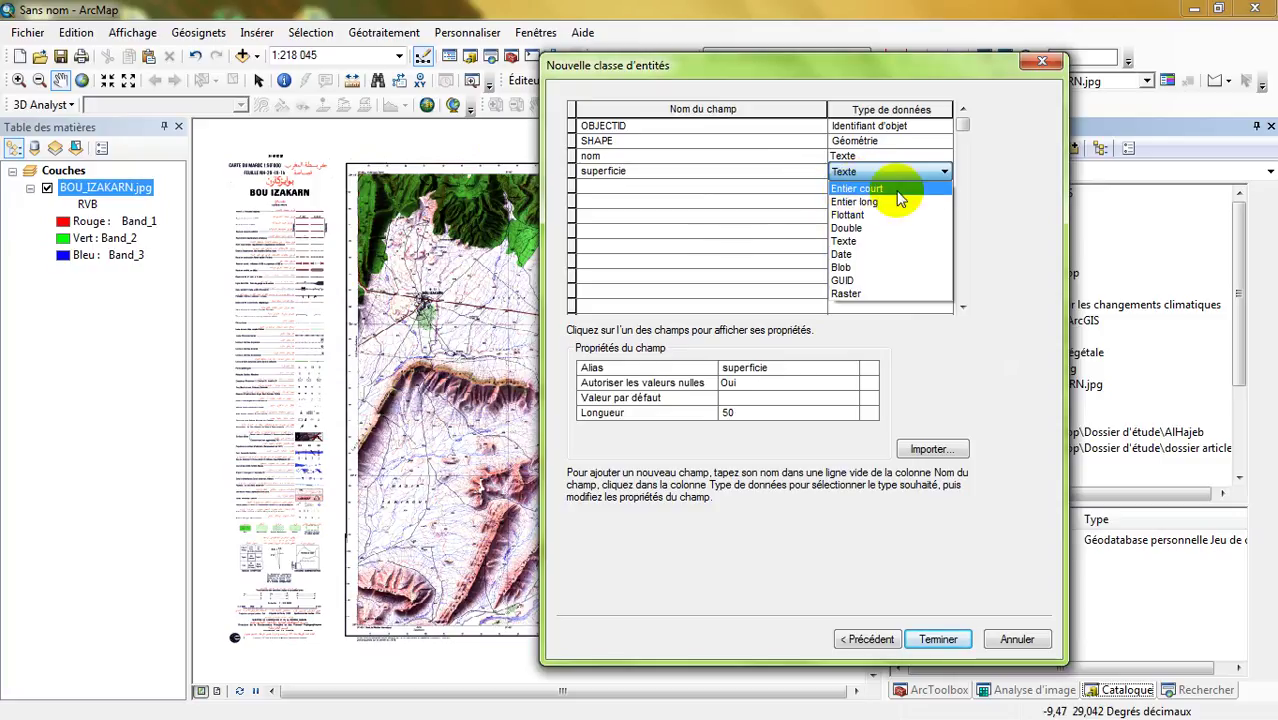
left_click(850, 216)
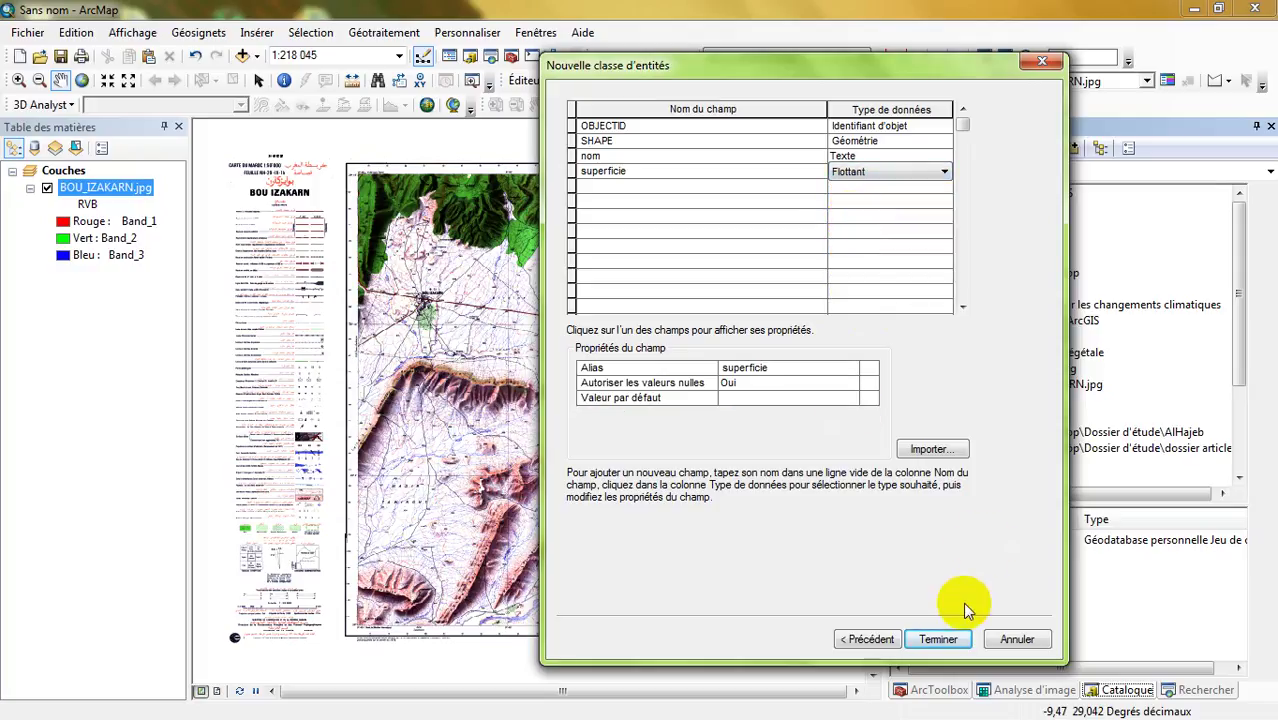
left_click(937, 640)
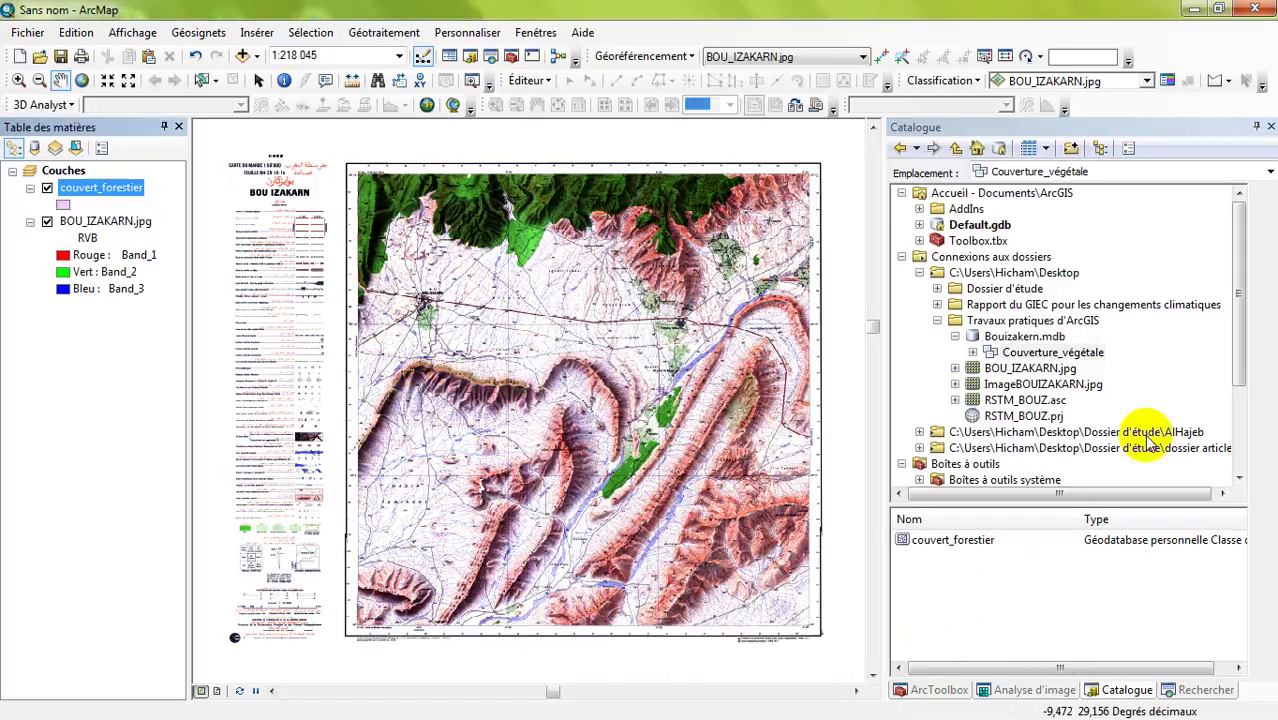
Step: Expand the Couverture_végétale dataset in Bouizakern.mdb and examine the couvert_forestier feature class inside it
left_click(945, 545)
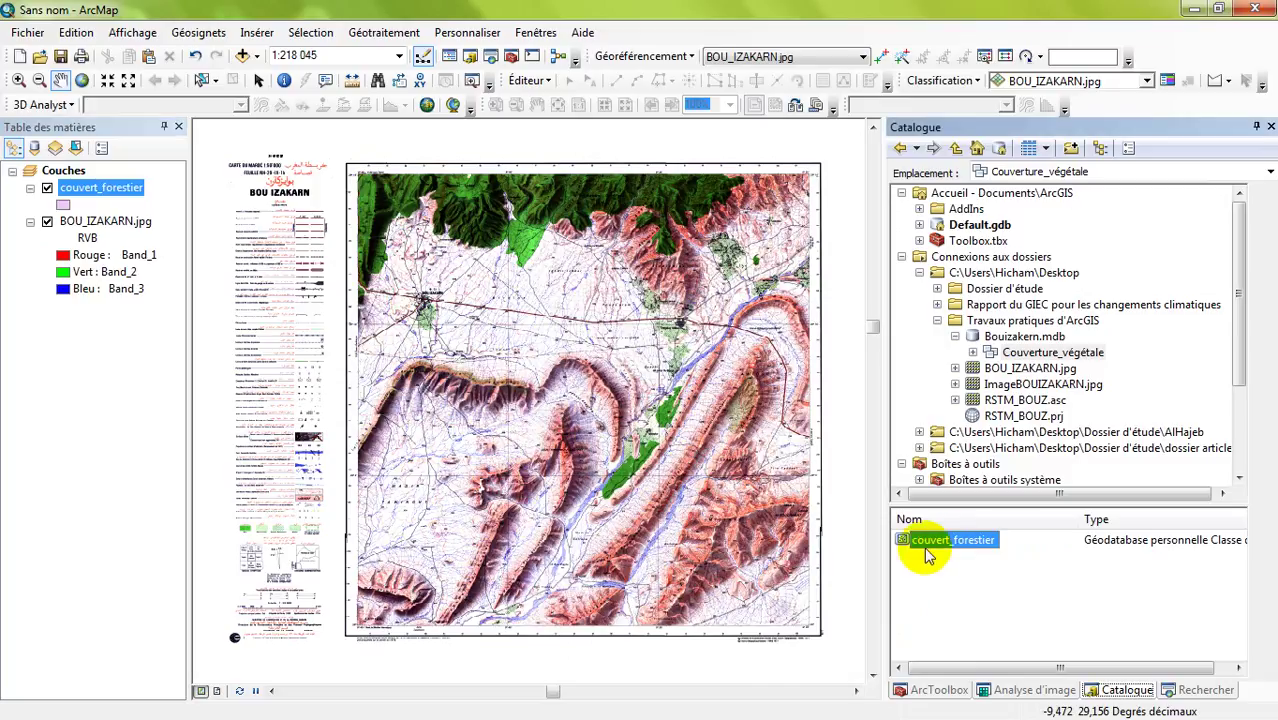
left_click(1011, 356)
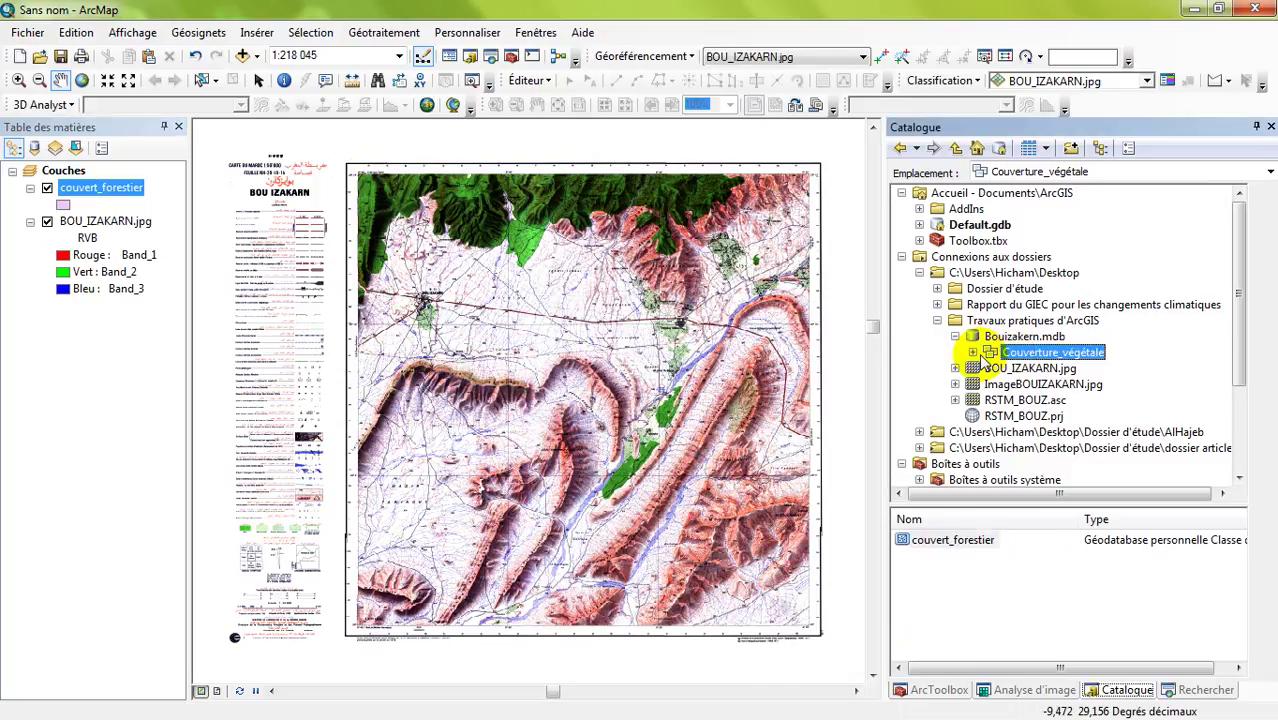
left_click(972, 352)
left_click(1055, 370)
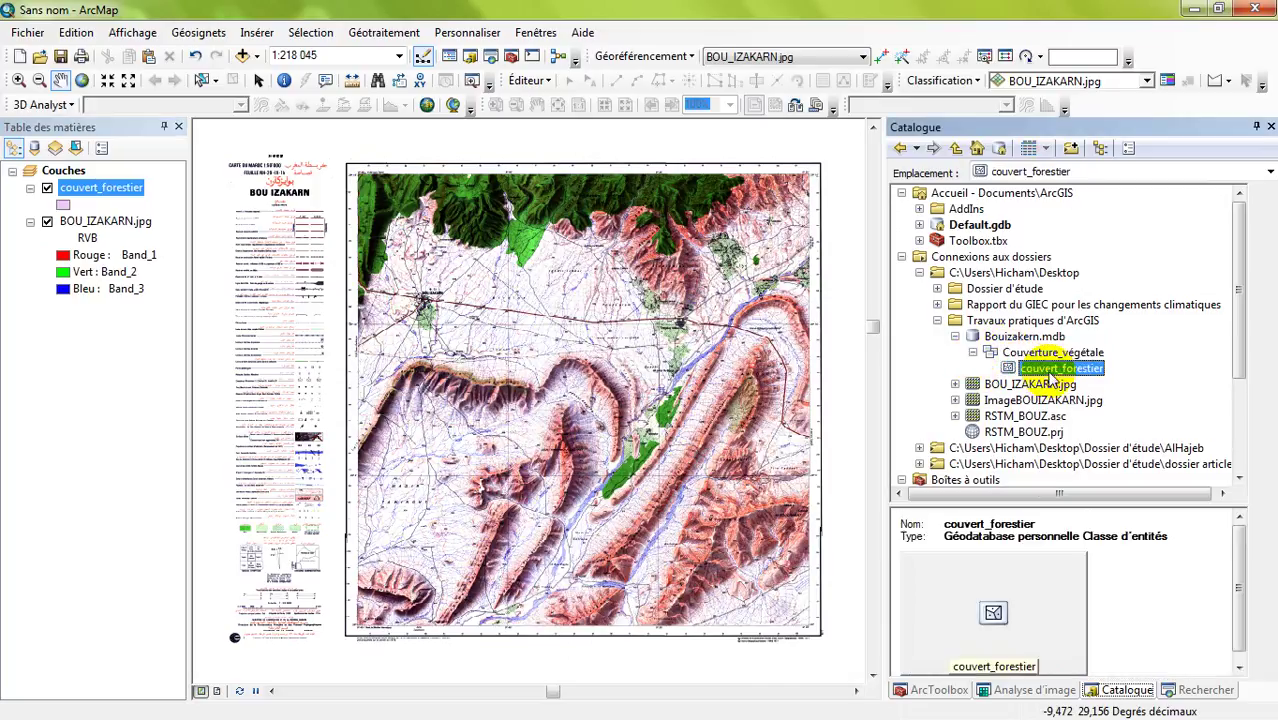
right_click(1064, 356)
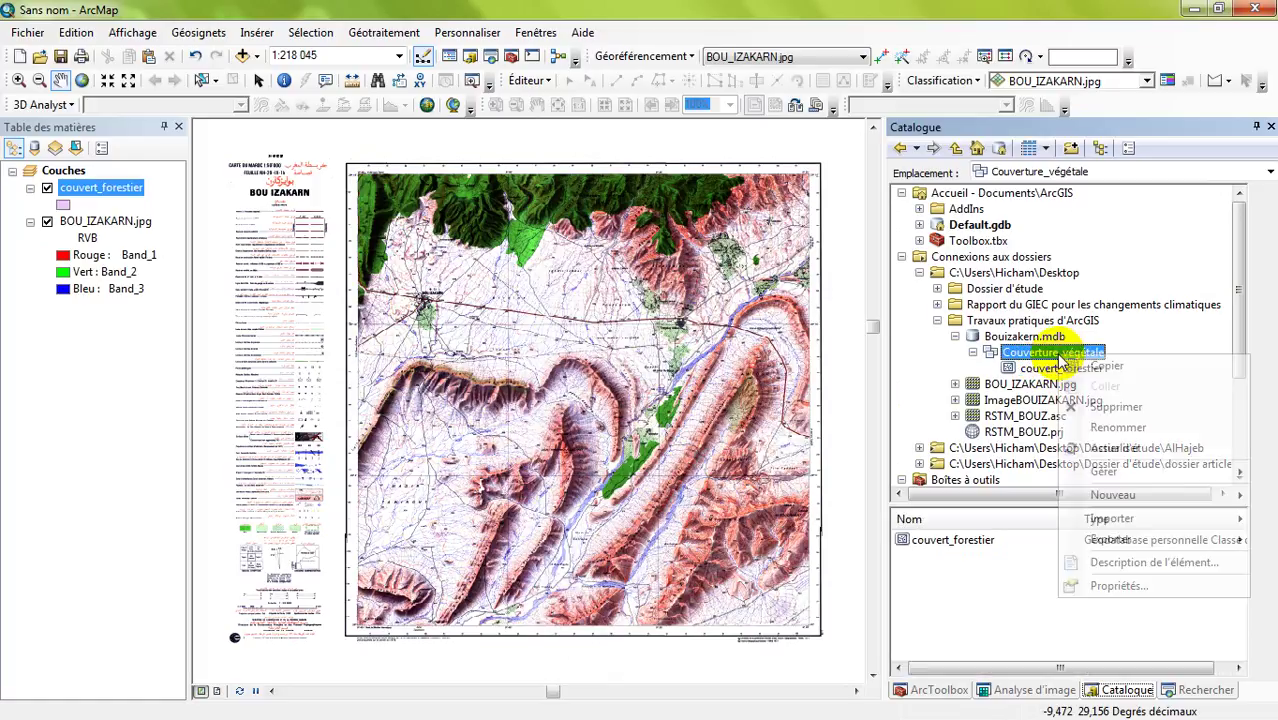
mouse_move(1070, 492)
left_click(955, 498)
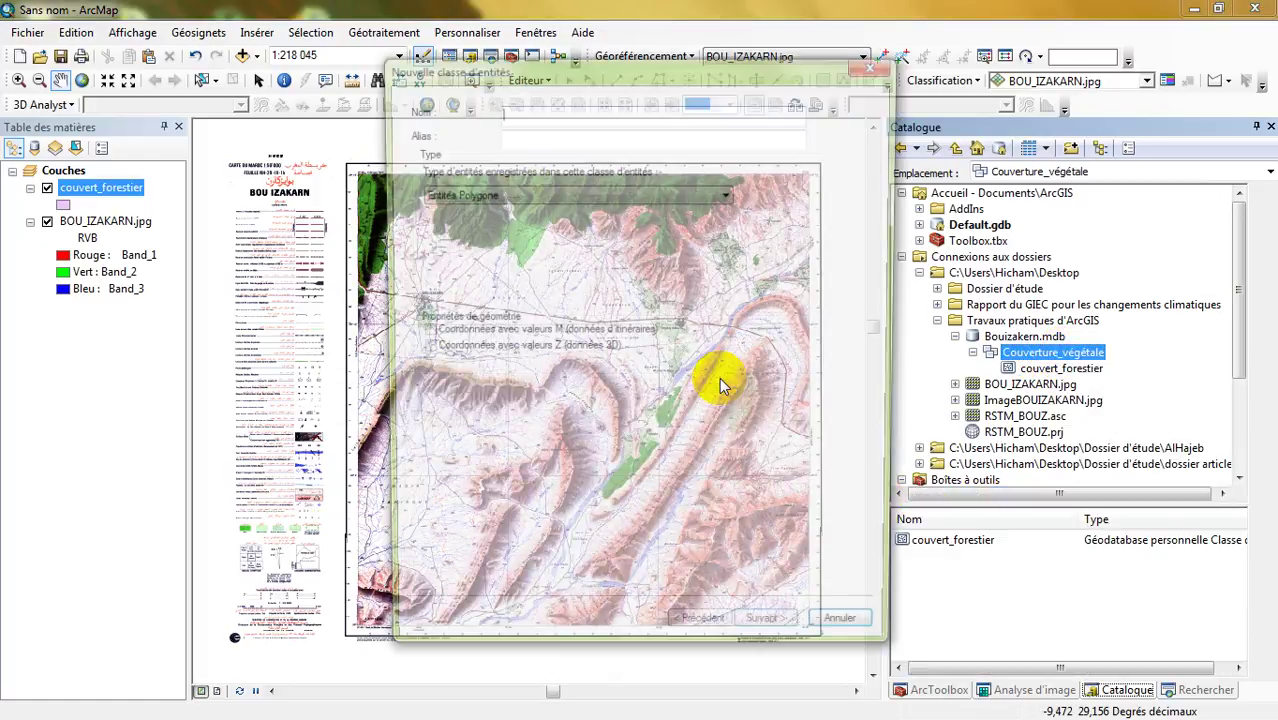
left_click_drag(628, 86, 494, 100)
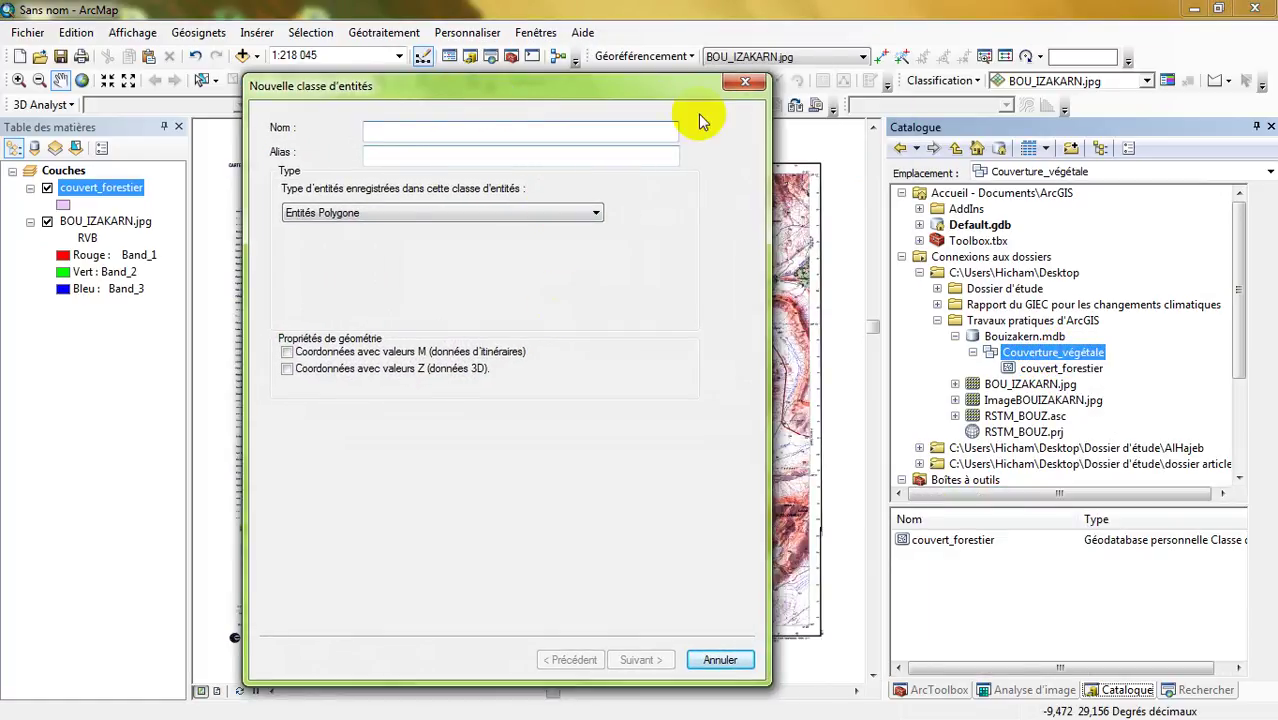
left_click(745, 82)
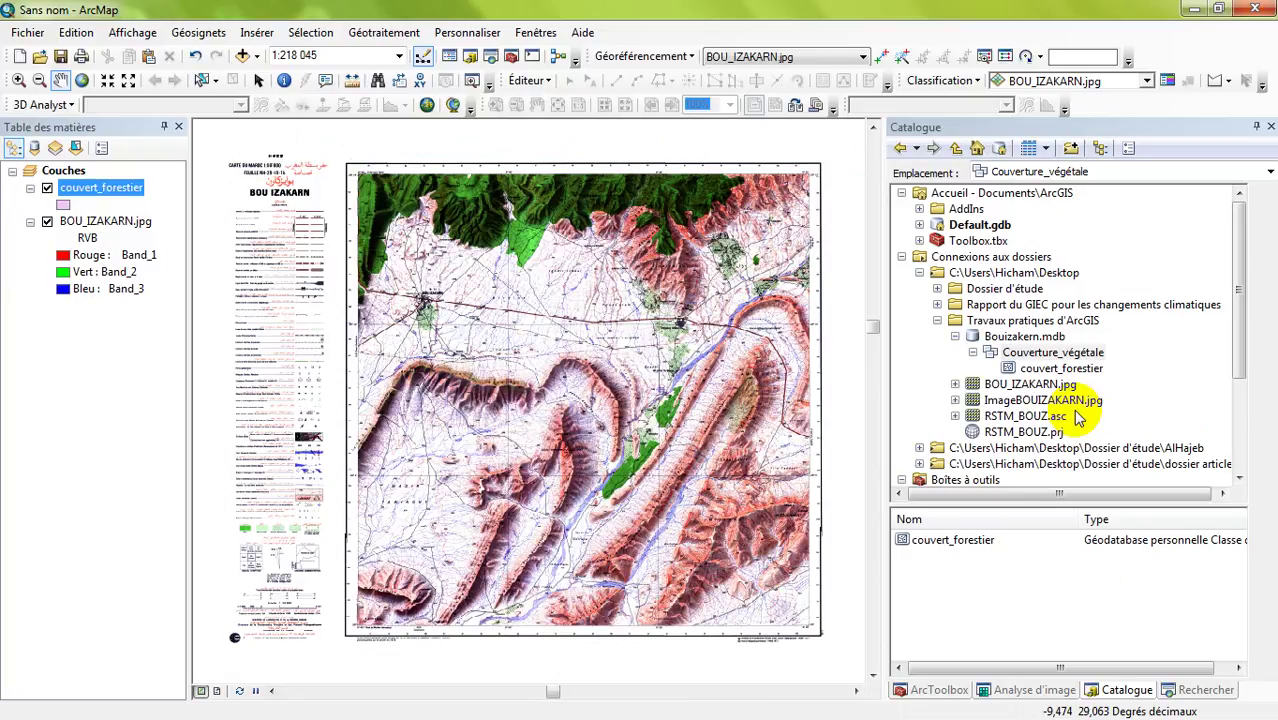
Step: Start an edit session and choose the couvert_forestier template with the Polygone construction tool
left_click(540, 82)
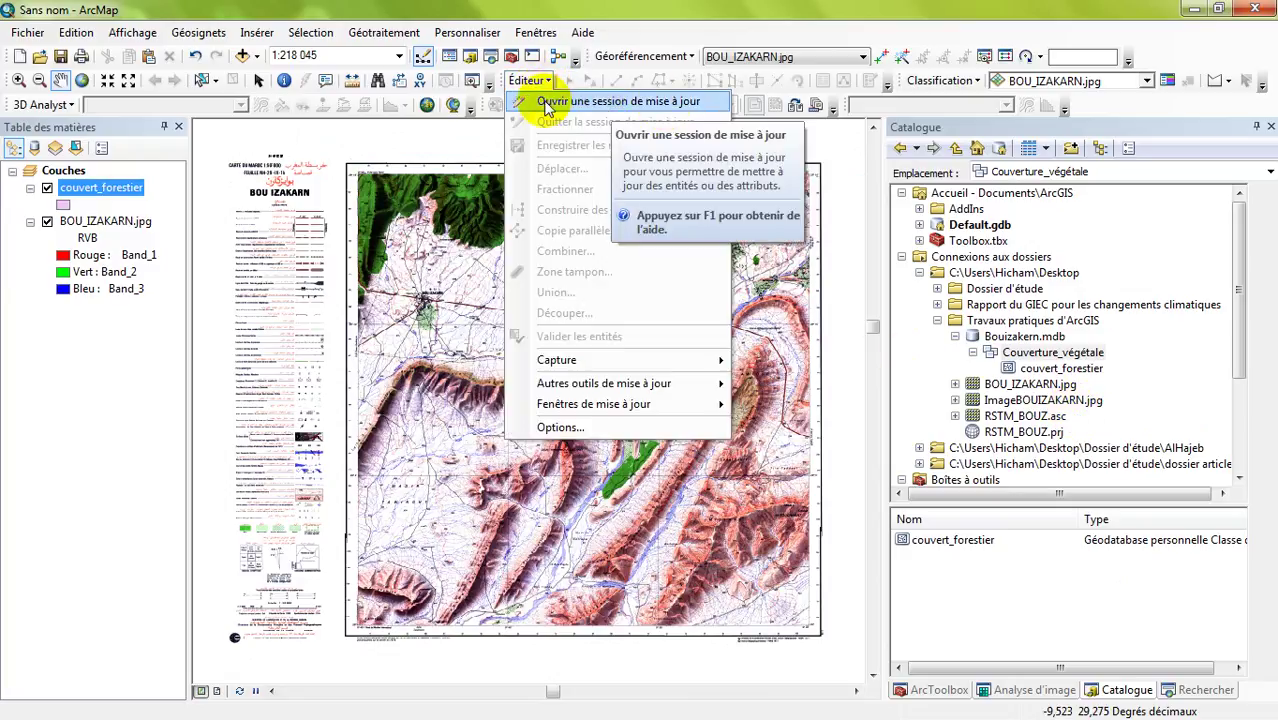
left_click(620, 102)
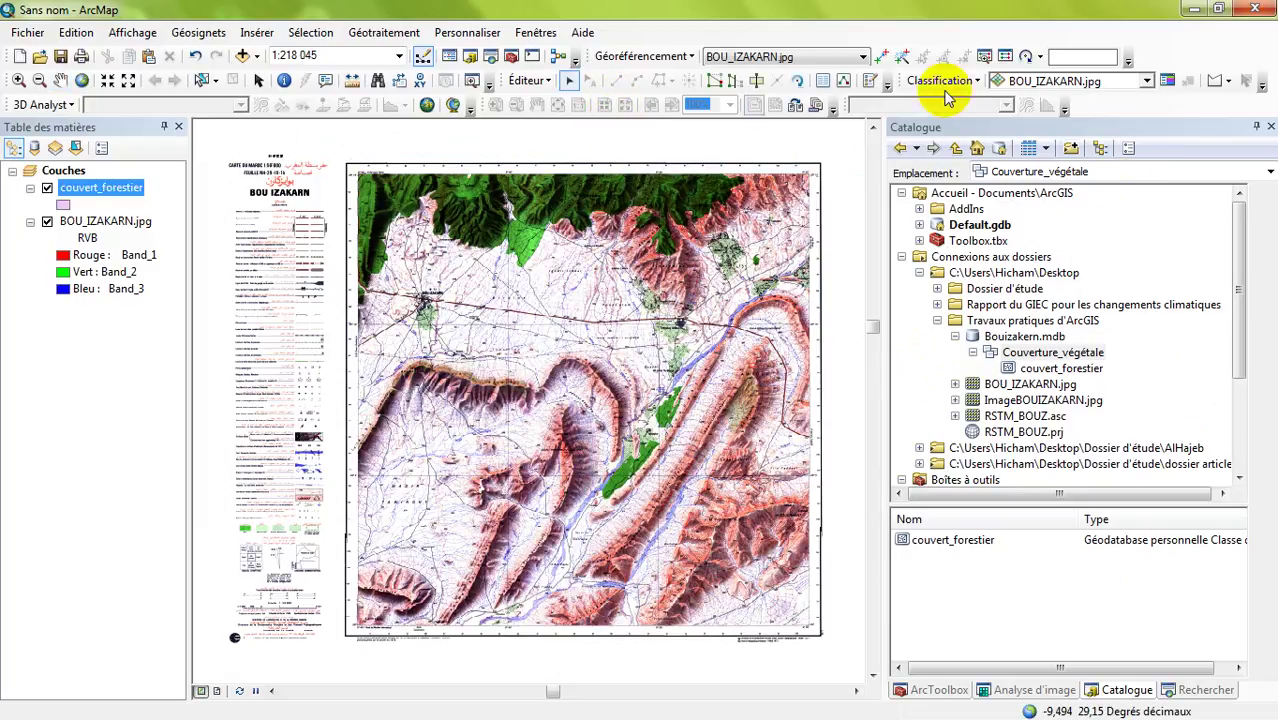
left_click(870, 82)
left_click(930, 189)
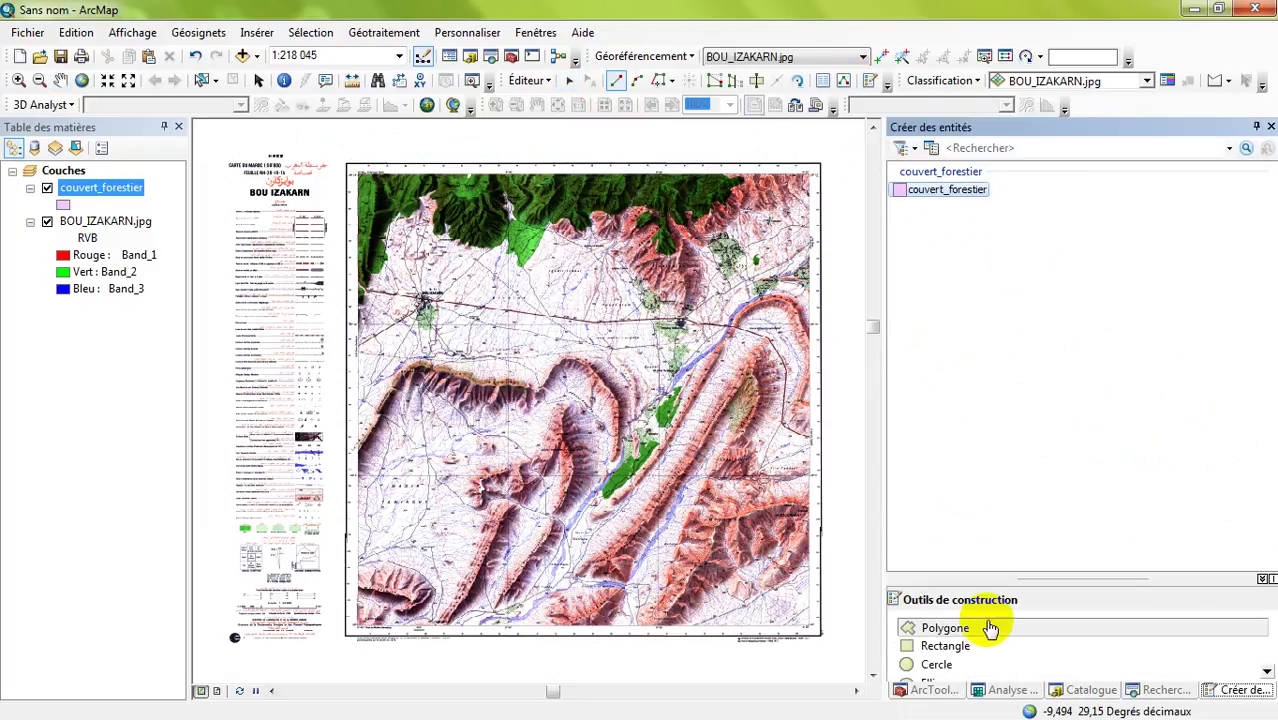
left_click(964, 628)
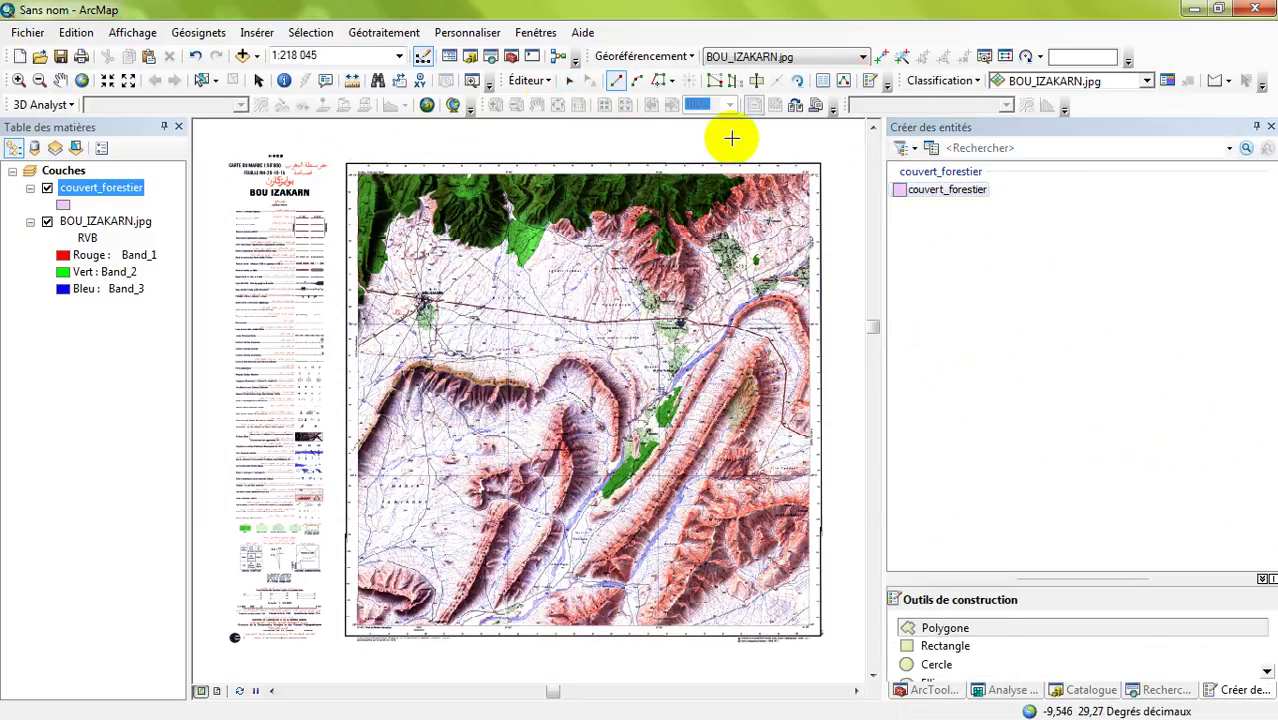
Step: Stop the edit session and close the feature creation and search windows
left_click(528, 80)
left_click(560, 122)
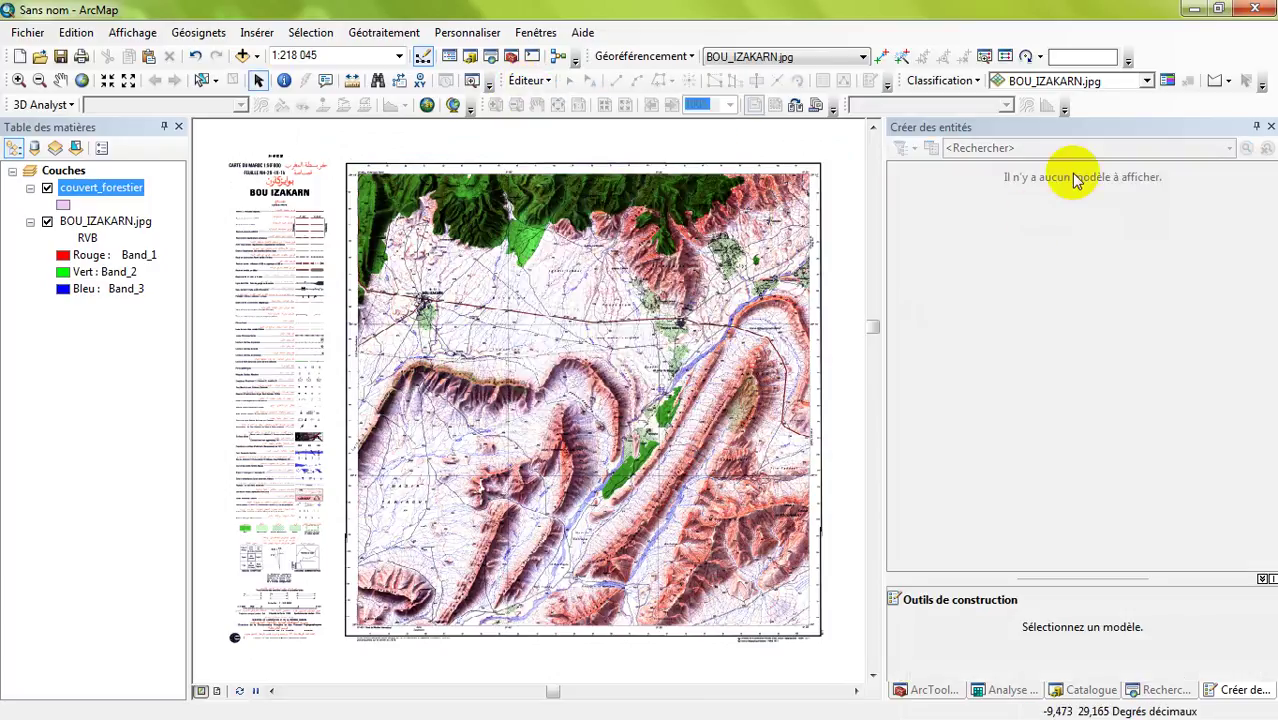
left_click(1270, 127)
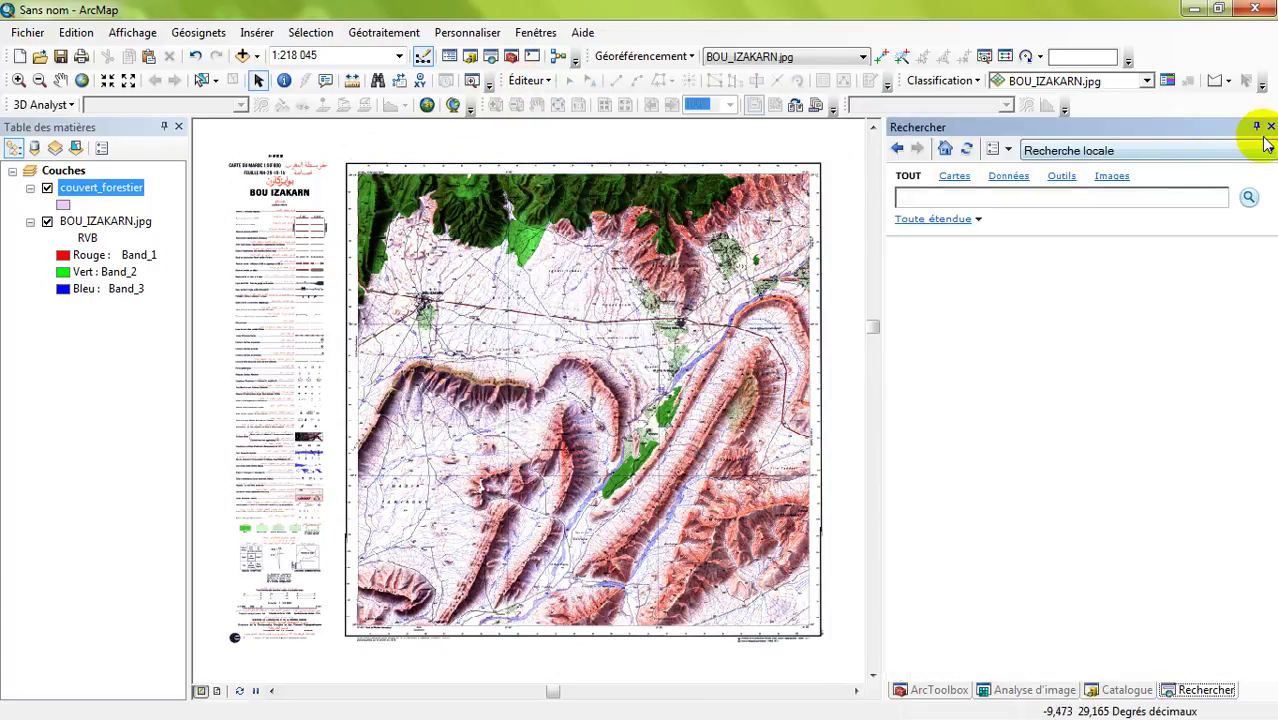
left_click(1270, 127)
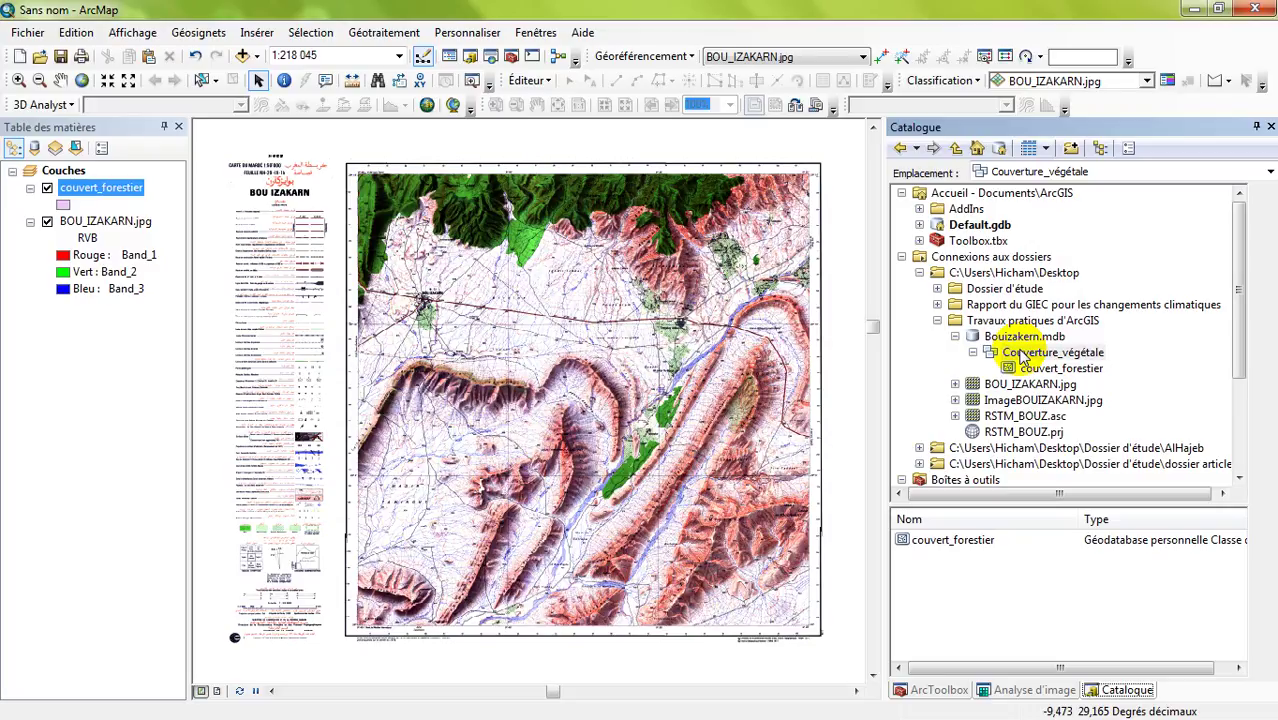
Step: Examine the nom and superficie fields in the attribute table of the couvert_forestier layer, then close the table
right_click(77, 197)
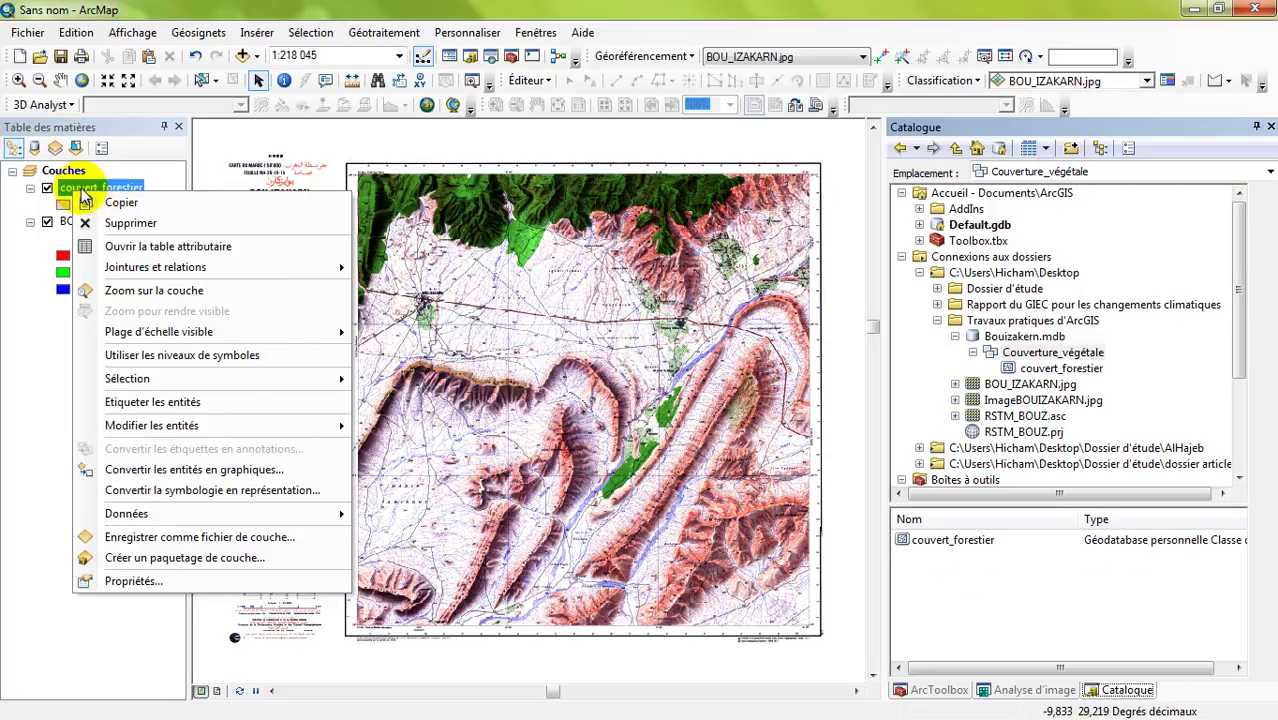
left_click(171, 245)
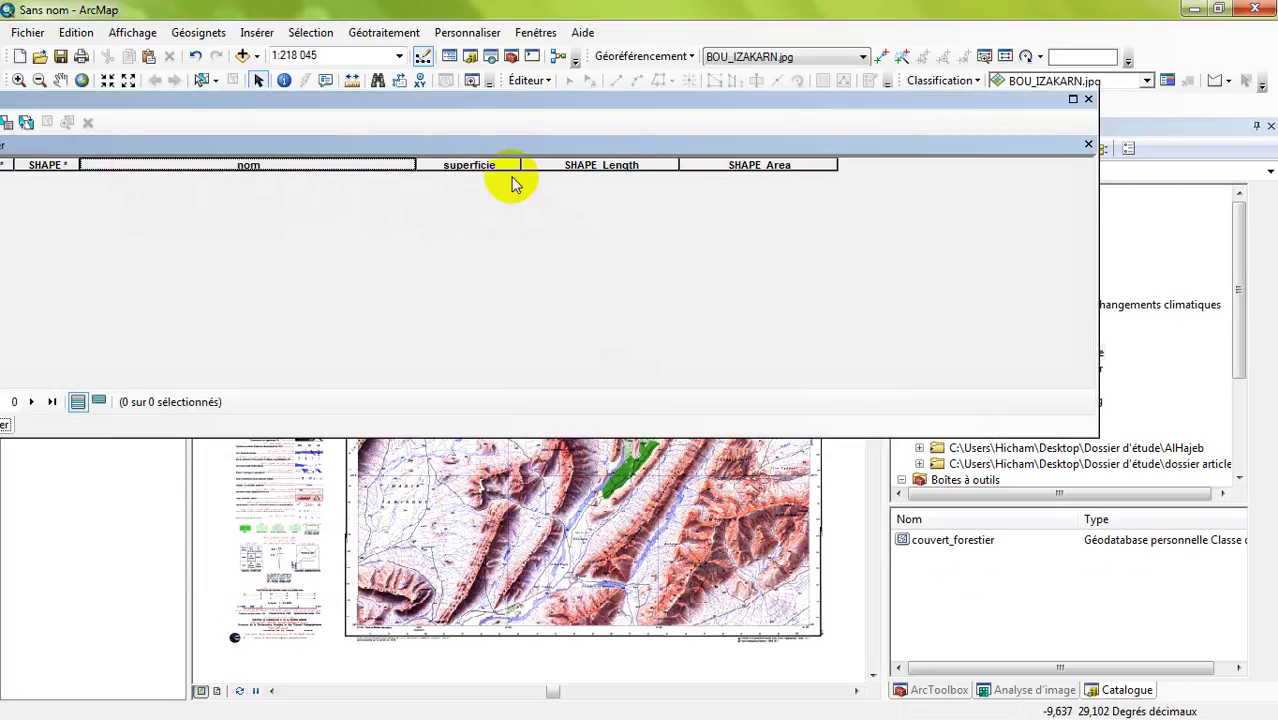
left_click(506, 168)
left_click(323, 163)
left_click(476, 166)
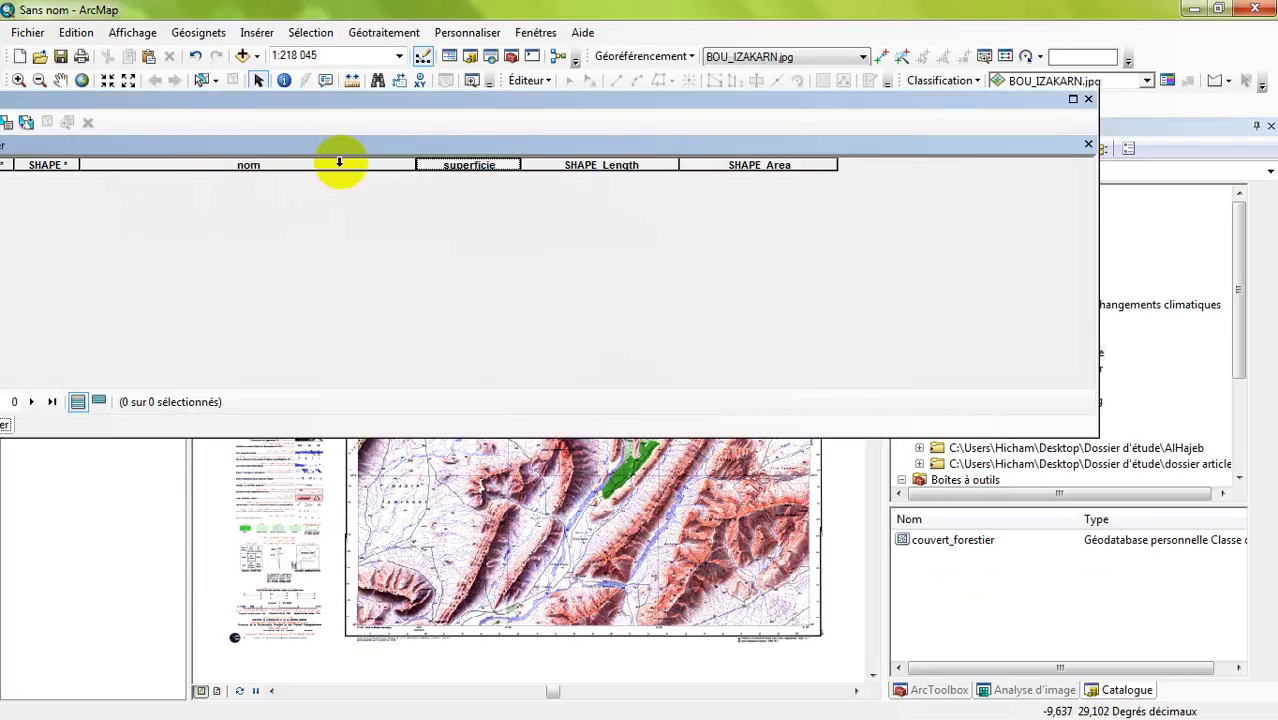
left_click(377, 163)
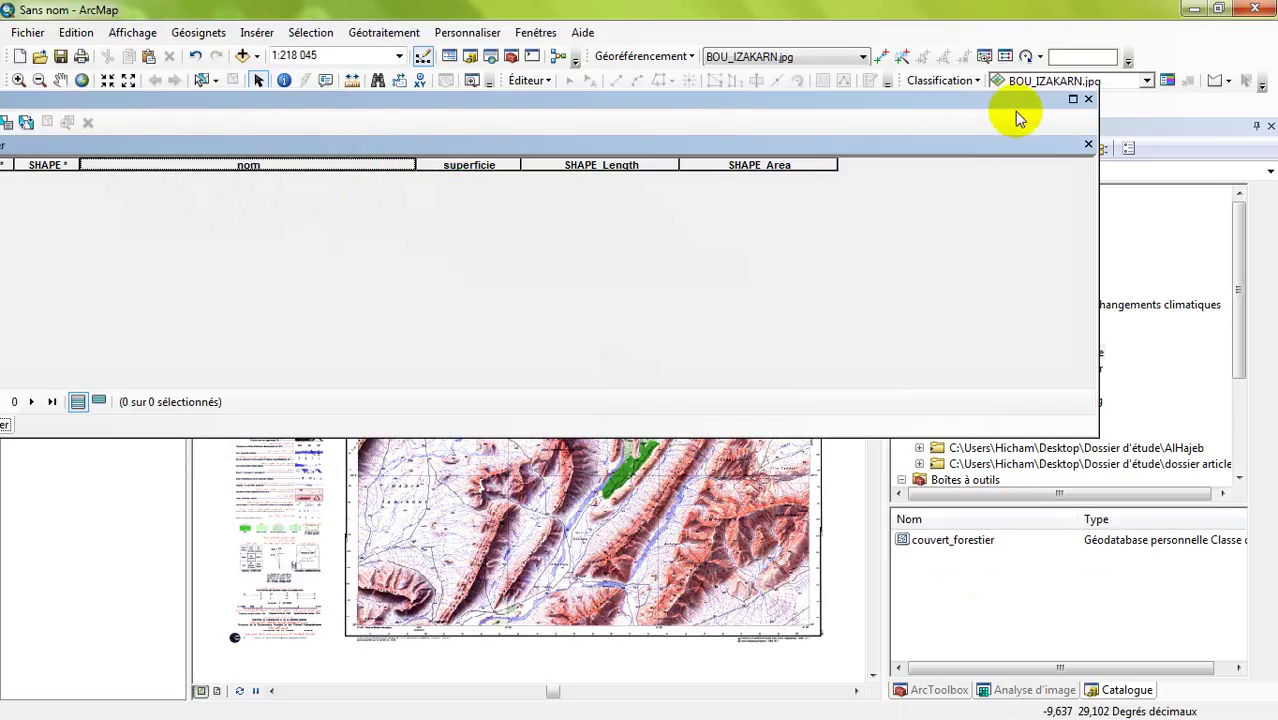
left_click(1089, 100)
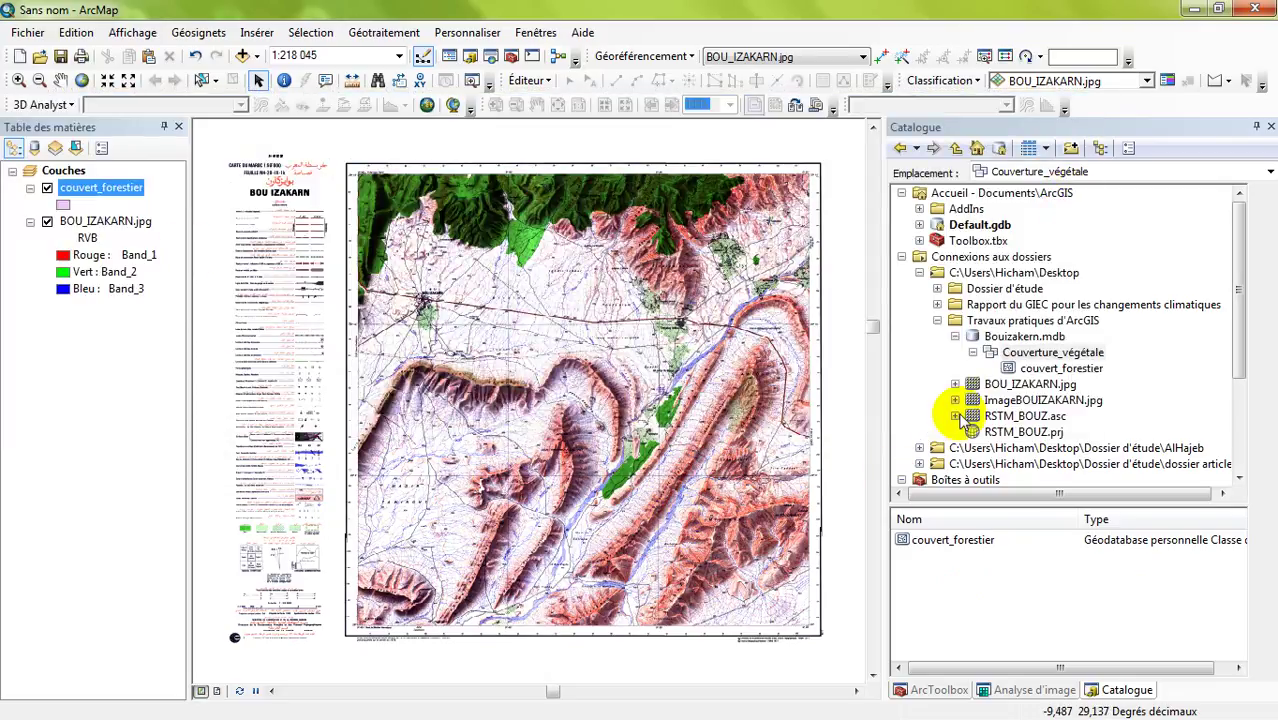
Step: Start a new shapefile in the Travaux pratiques d'ArcGIS folder, naming it Forêt with feature type Polygone
left_click(1012, 322)
right_click(1012, 322)
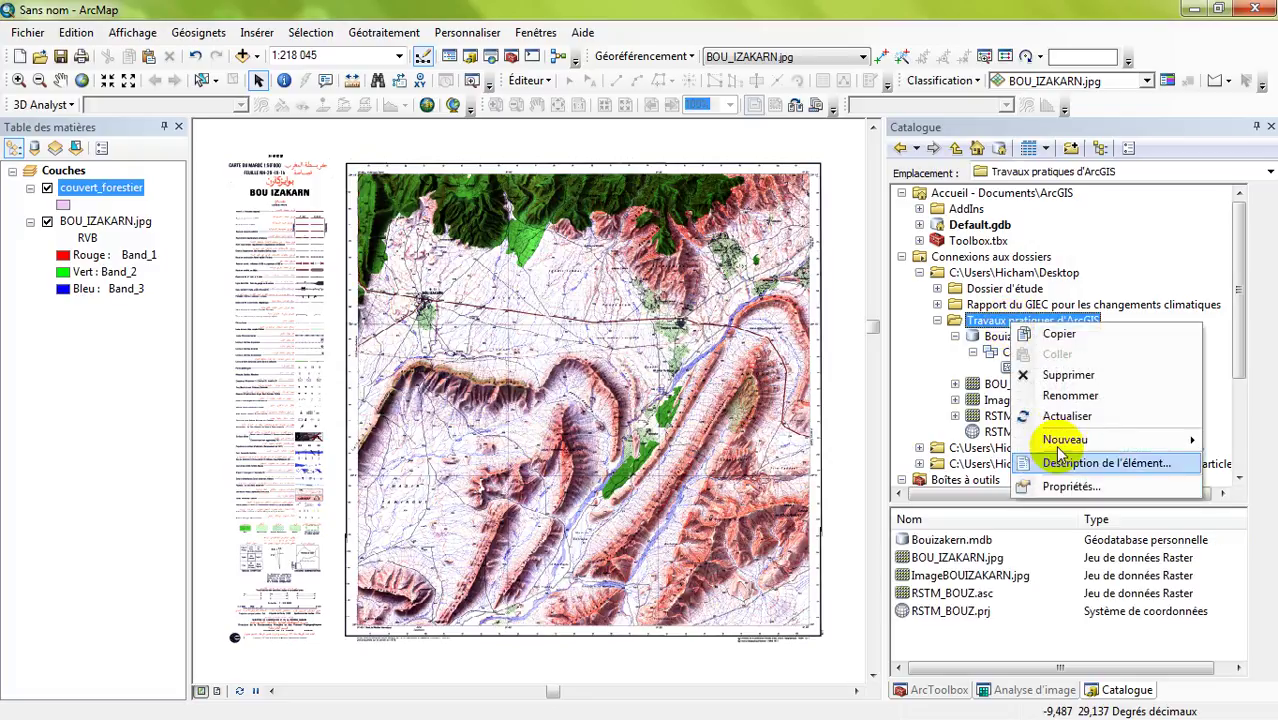
mouse_move(1062, 453)
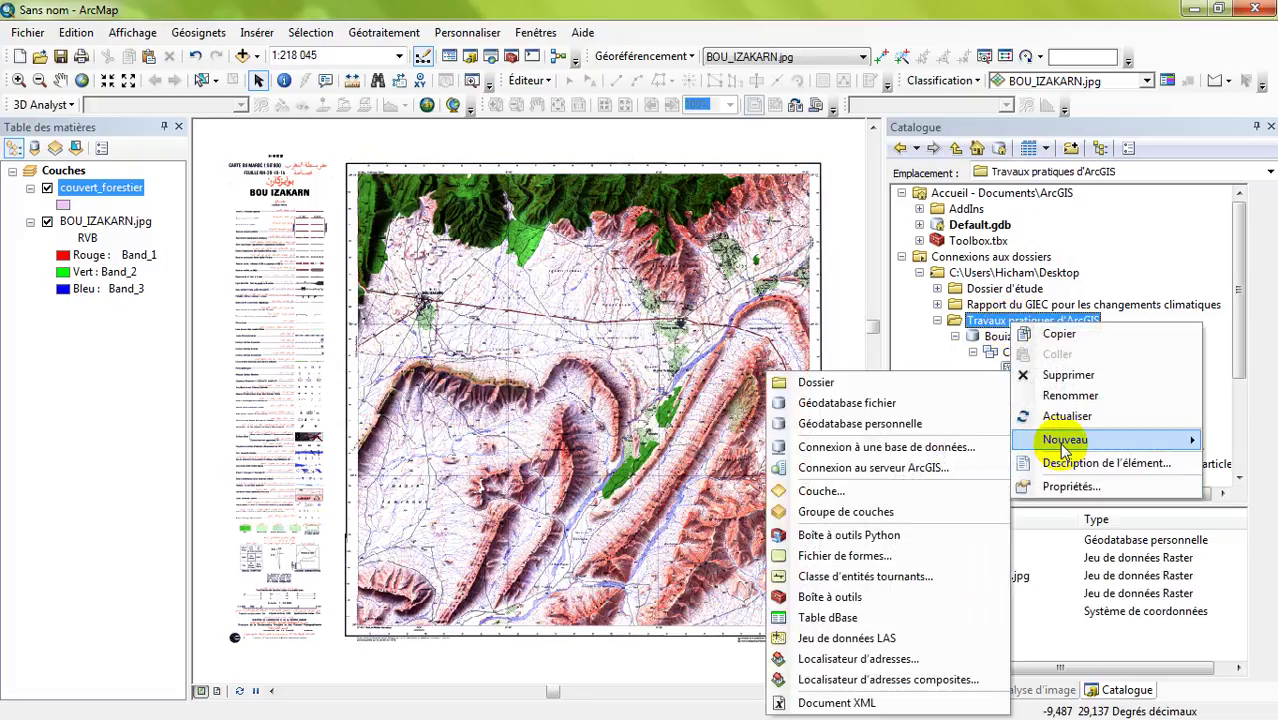
left_click(845, 557)
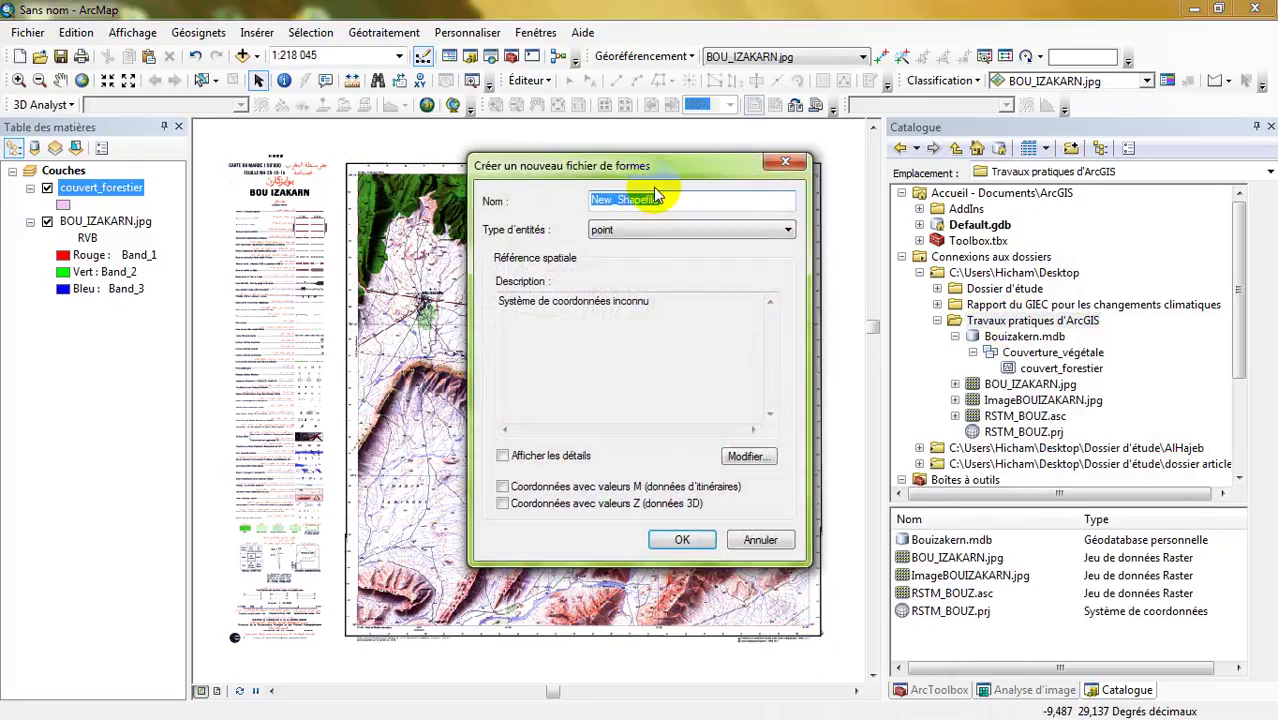
left_click_drag(675, 183, 588, 184)
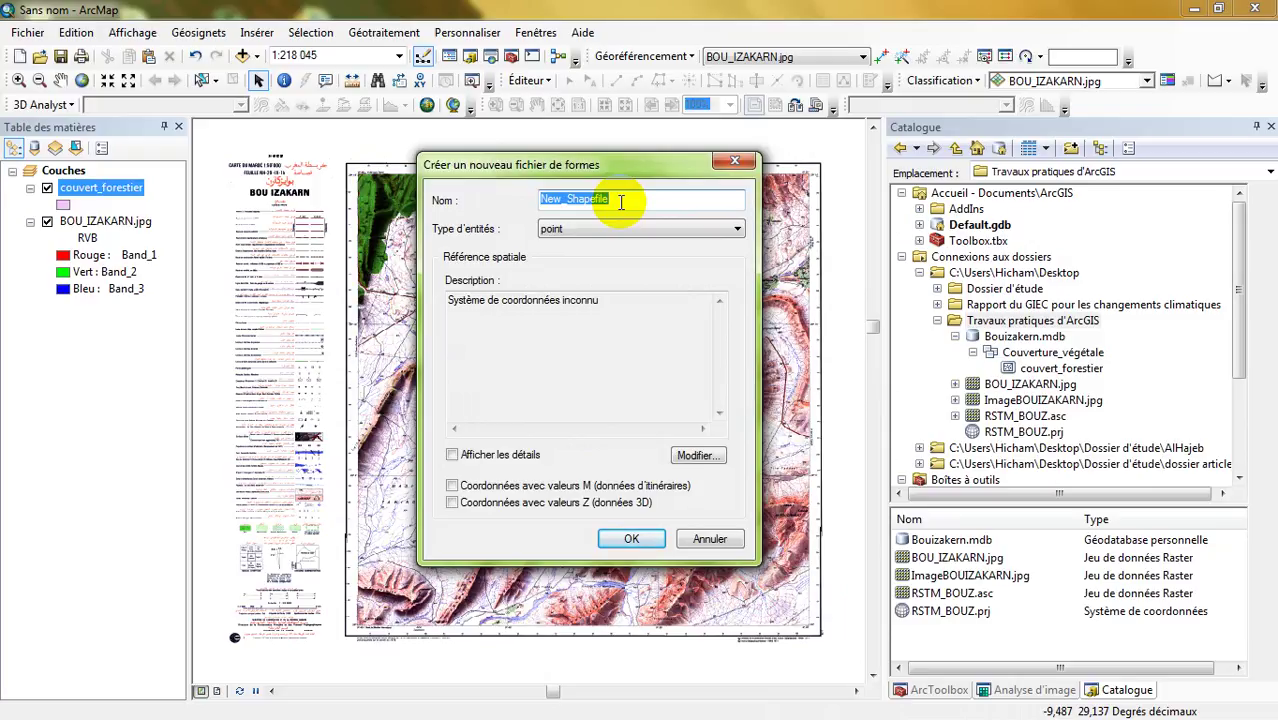
type("Forêt")
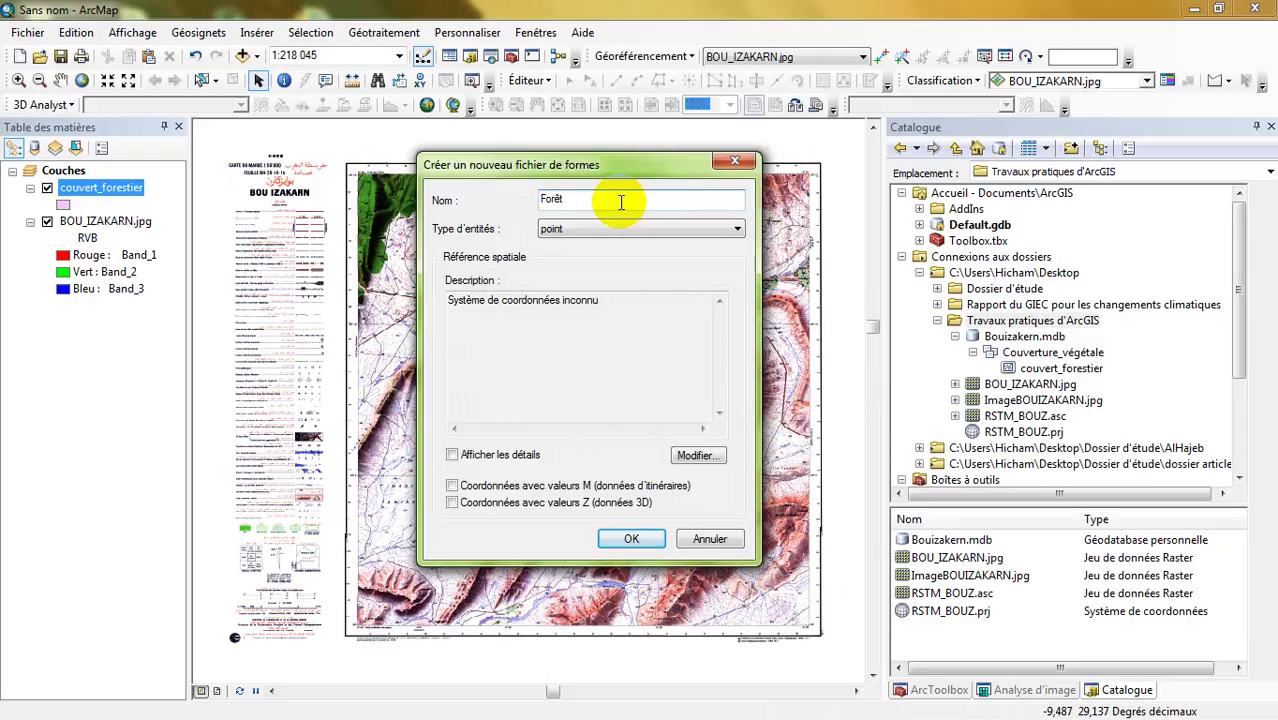
left_click(646, 229)
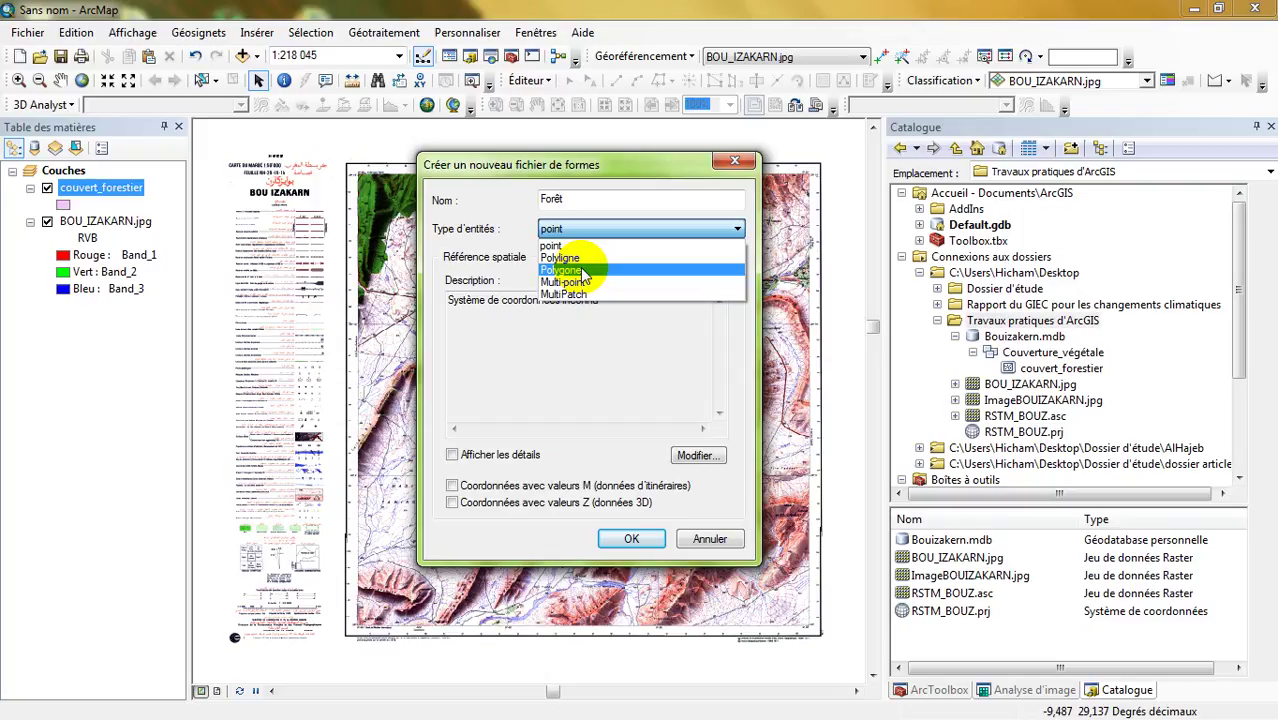
left_click(583, 272)
Step: Import the GCS_Merchich_Degree coordinate system from BOU_IZAKARN.jpg and create the Forêt shapefile
left_click(697, 462)
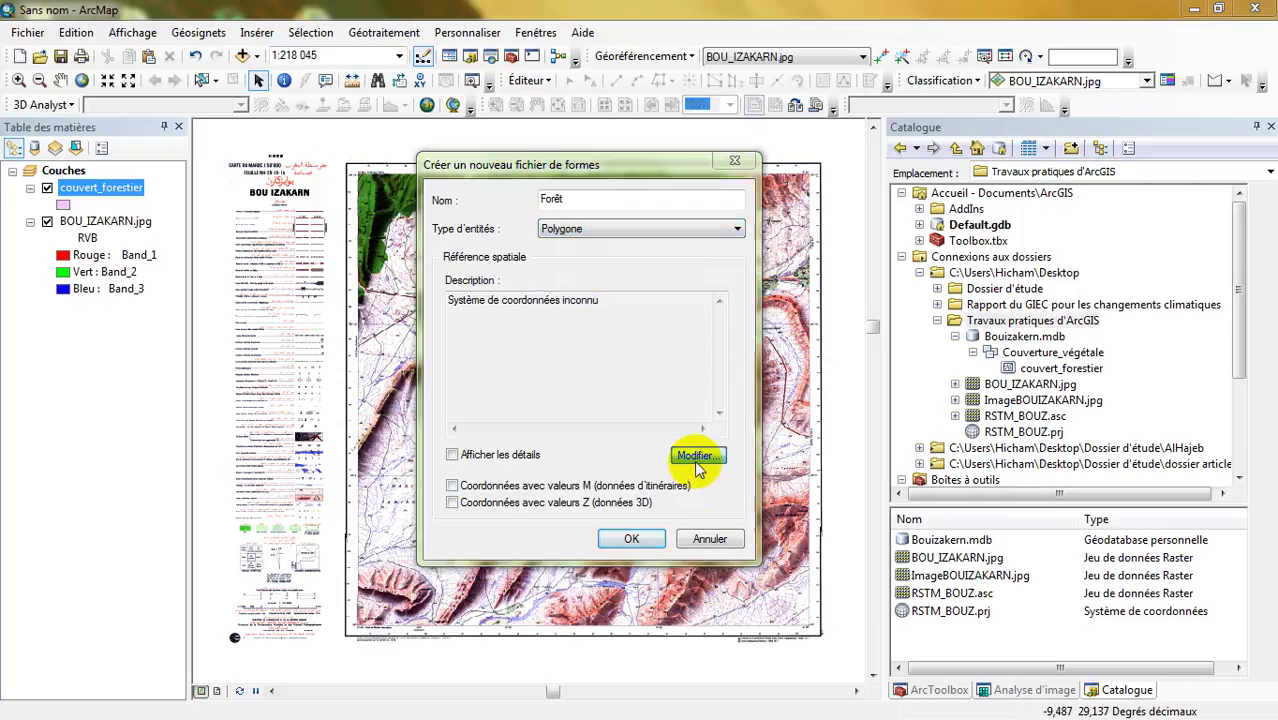
left_click(752, 177)
left_click(795, 222)
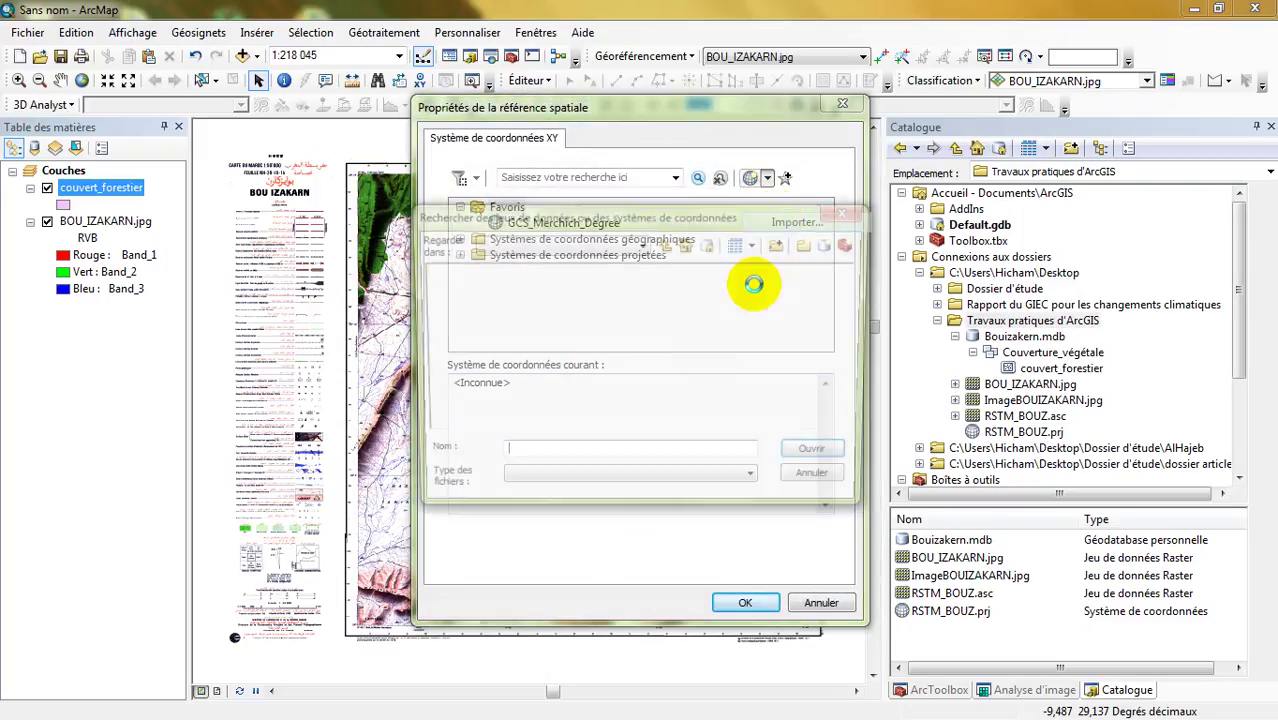
left_click(498, 288)
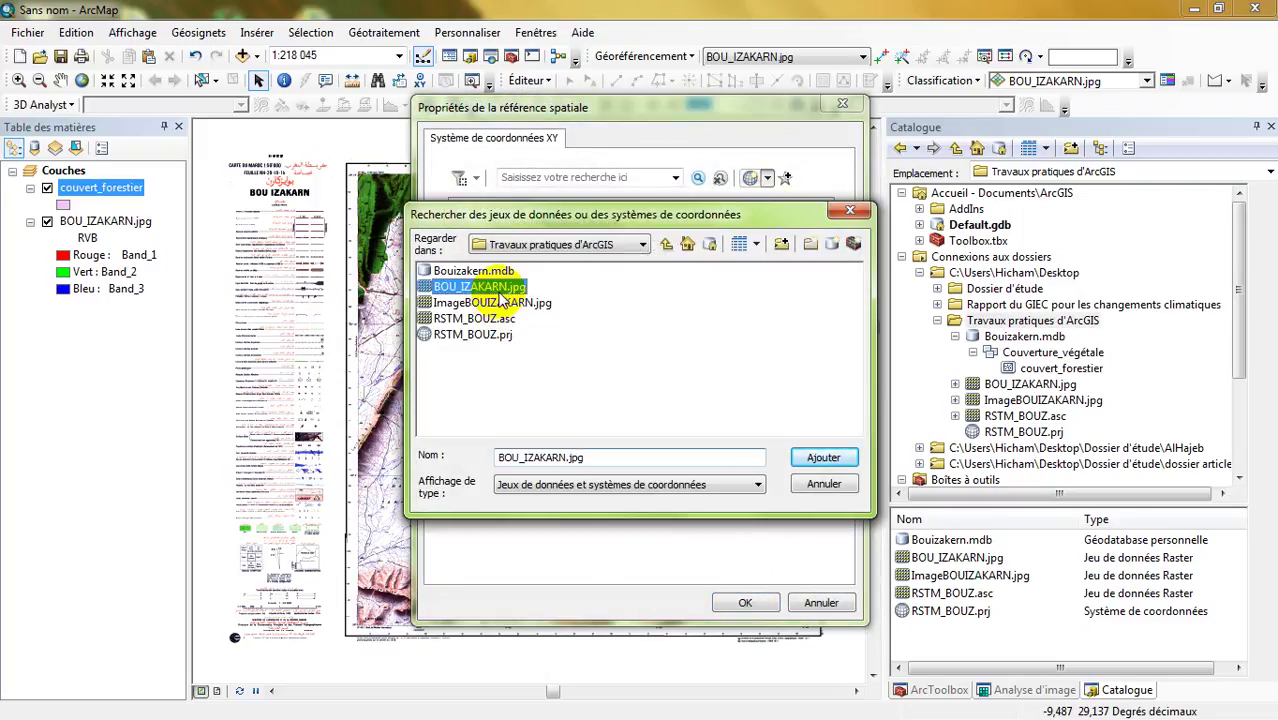
left_click(822, 457)
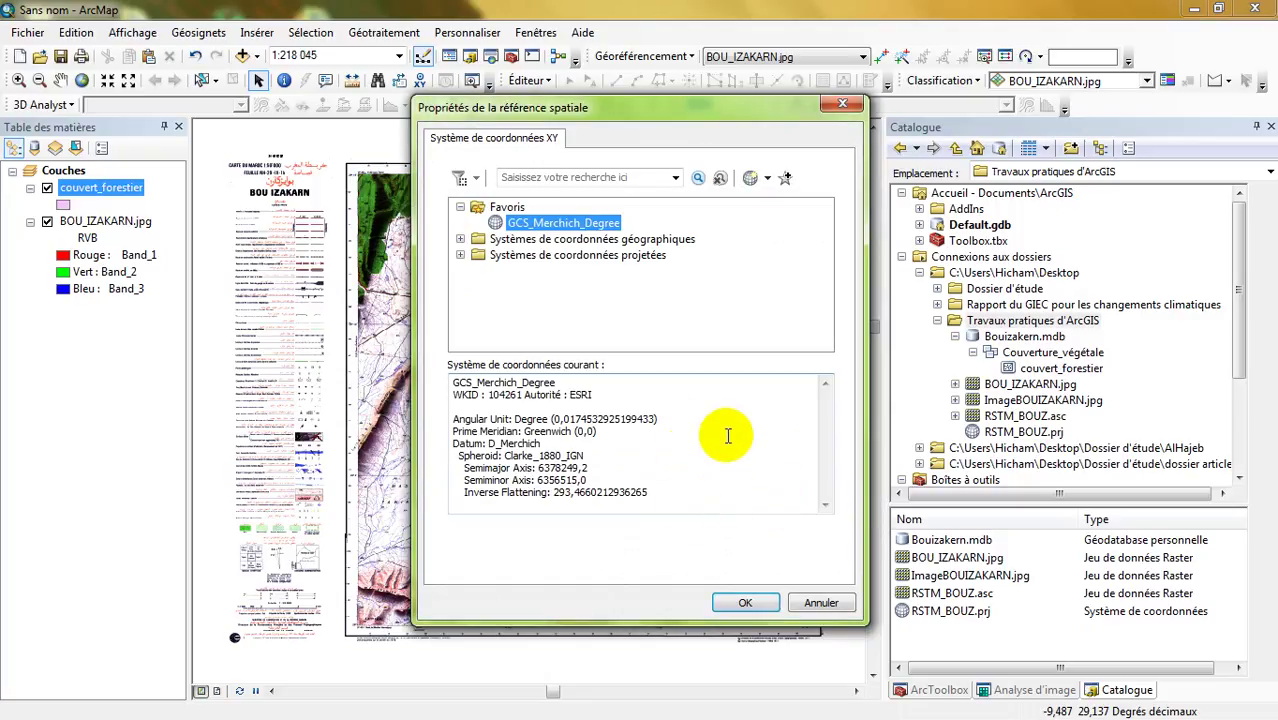
left_click(748, 601)
left_click(648, 536)
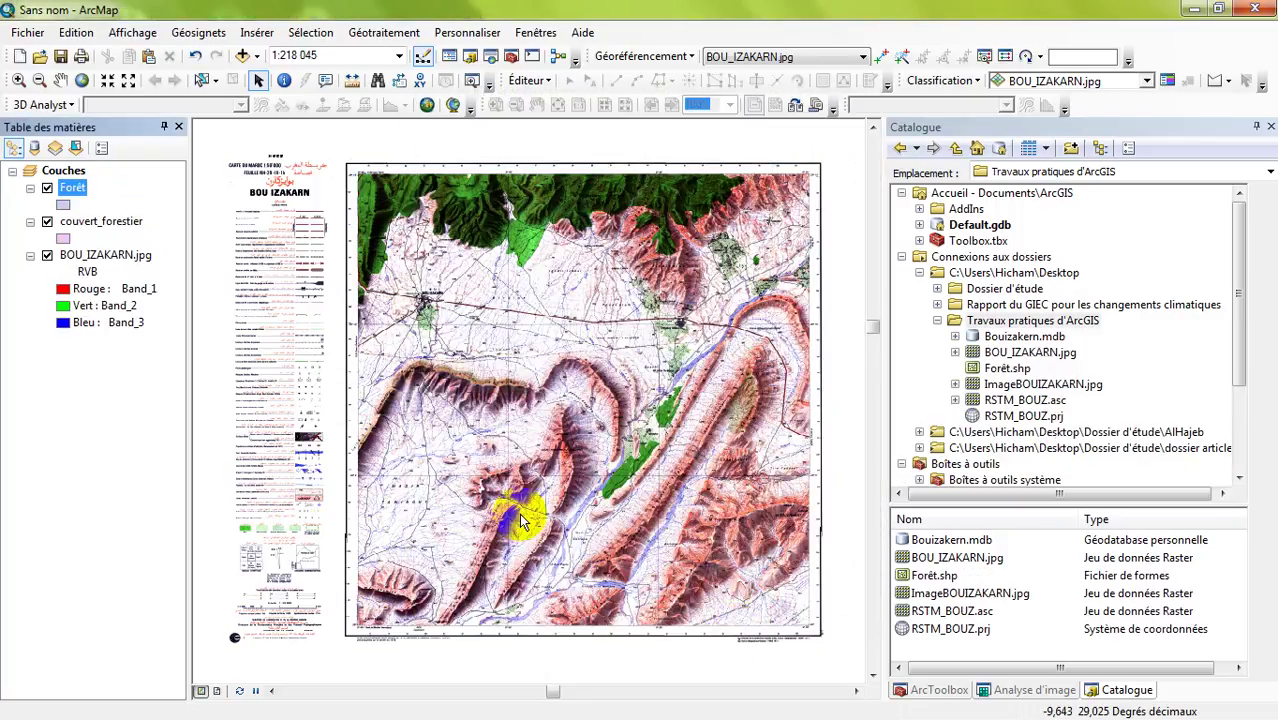
Step: Compare the fields in the attribute tables of the Forêt and couvert_forestier layers, then close the tables
right_click(70, 194)
left_click(133, 240)
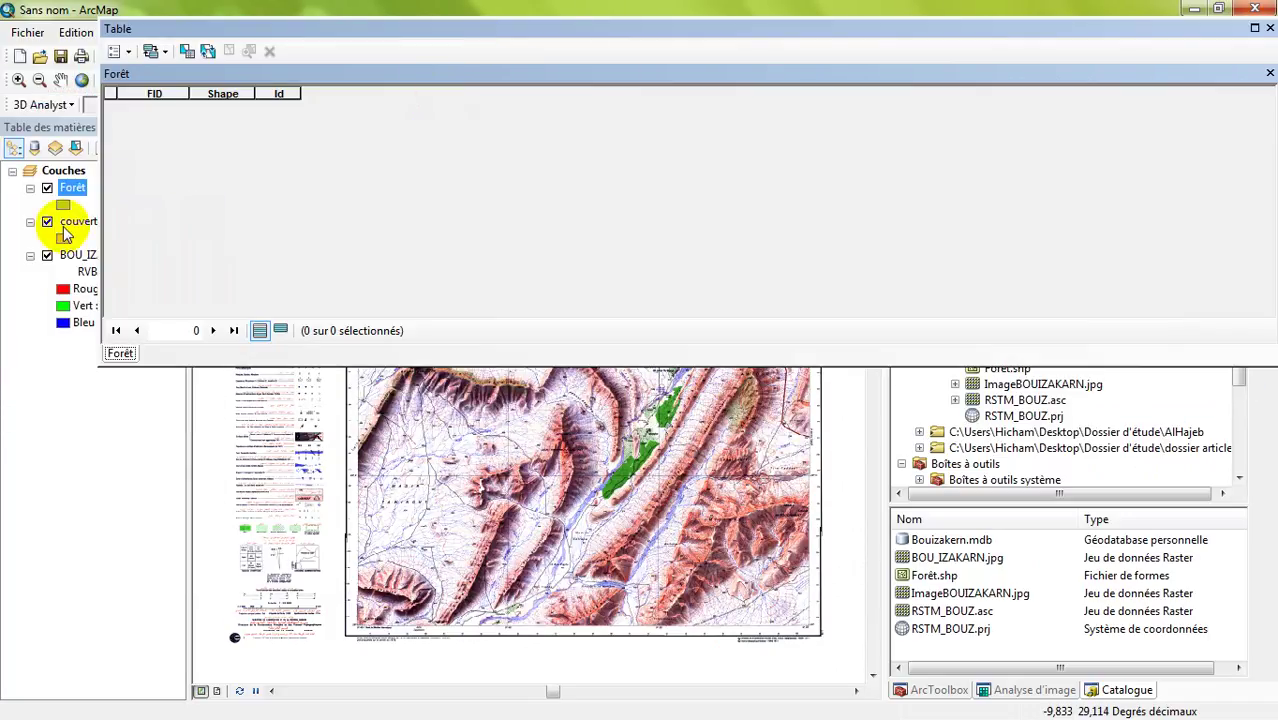
left_click(66, 222)
right_click(66, 228)
left_click(104, 281)
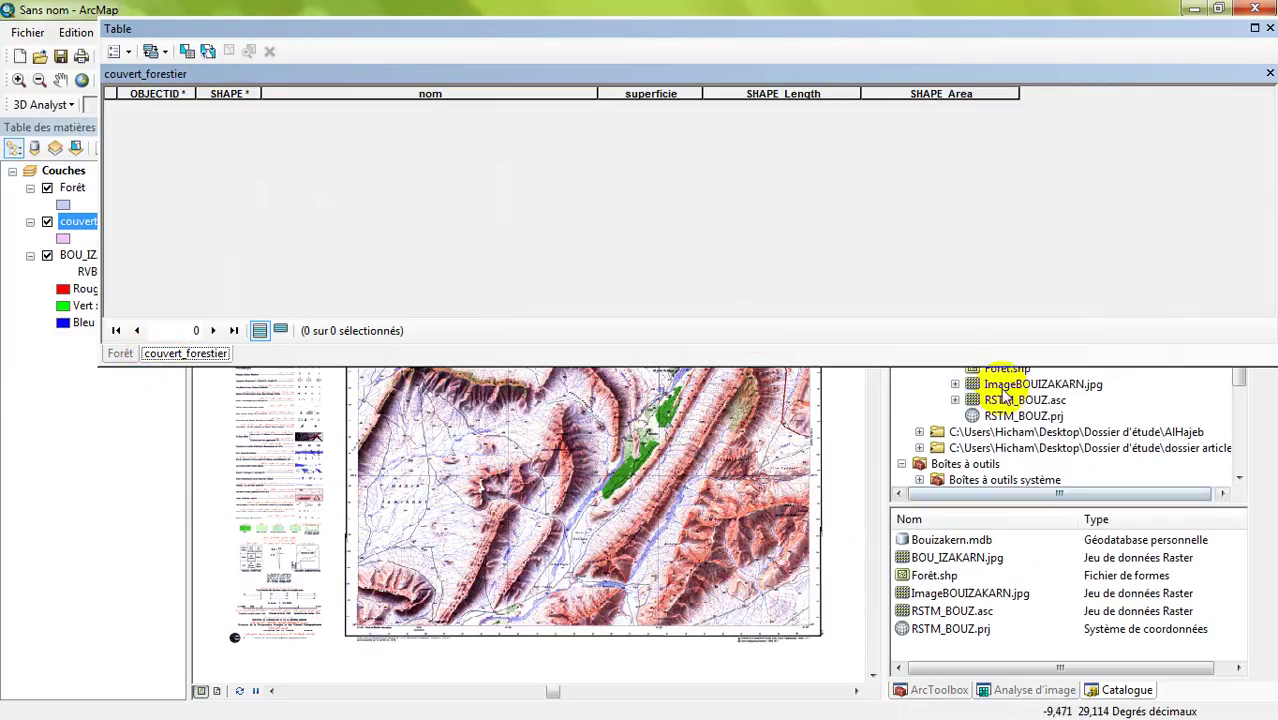
left_click(118, 352)
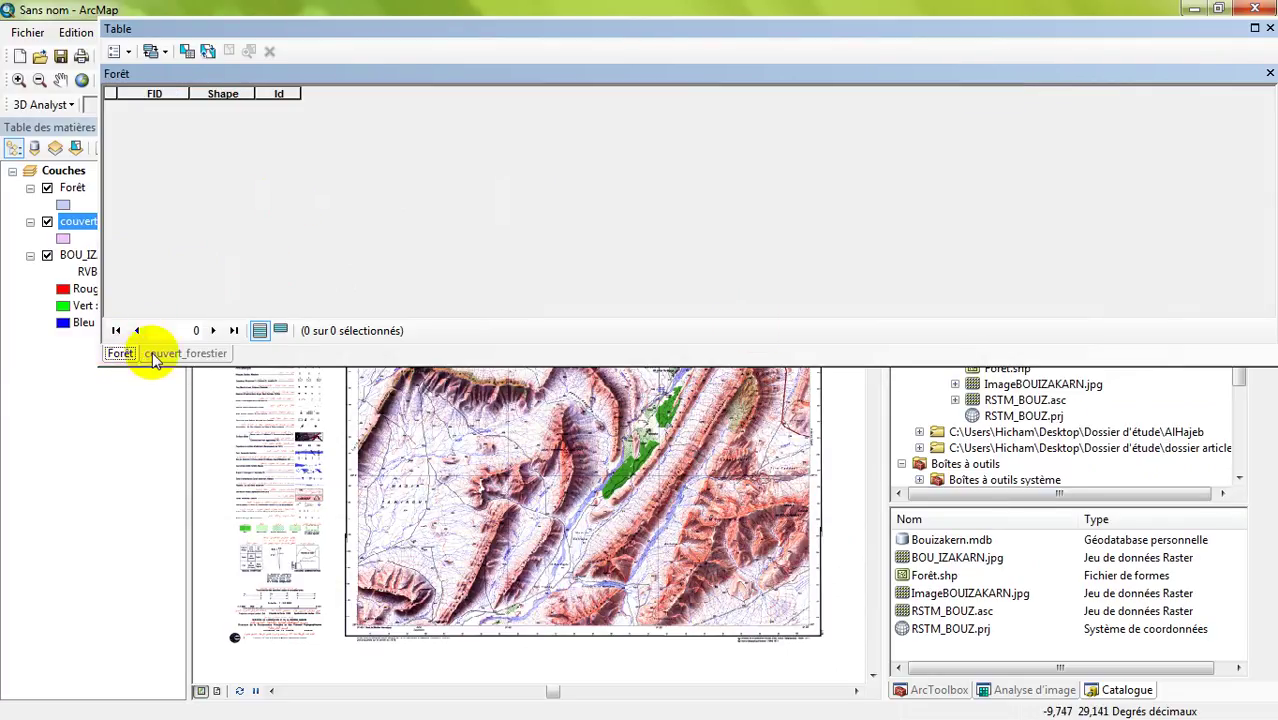
left_click(158, 353)
left_click(120, 353)
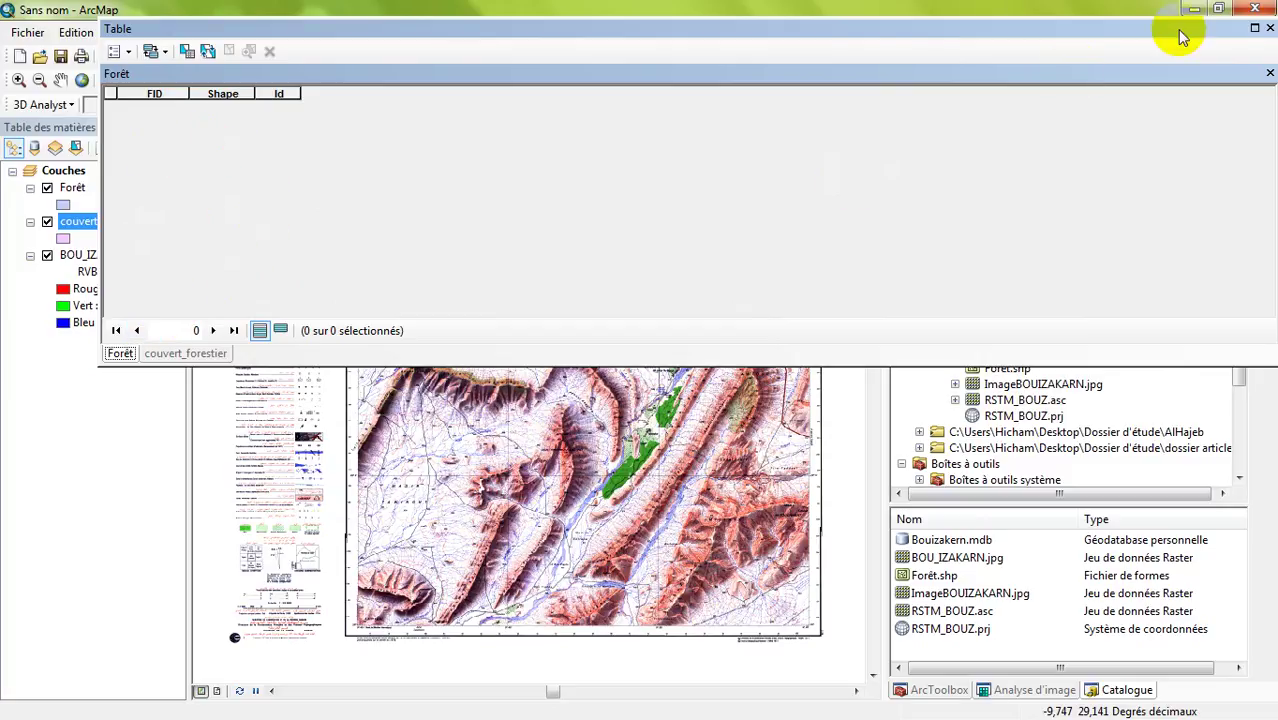
left_click(1269, 28)
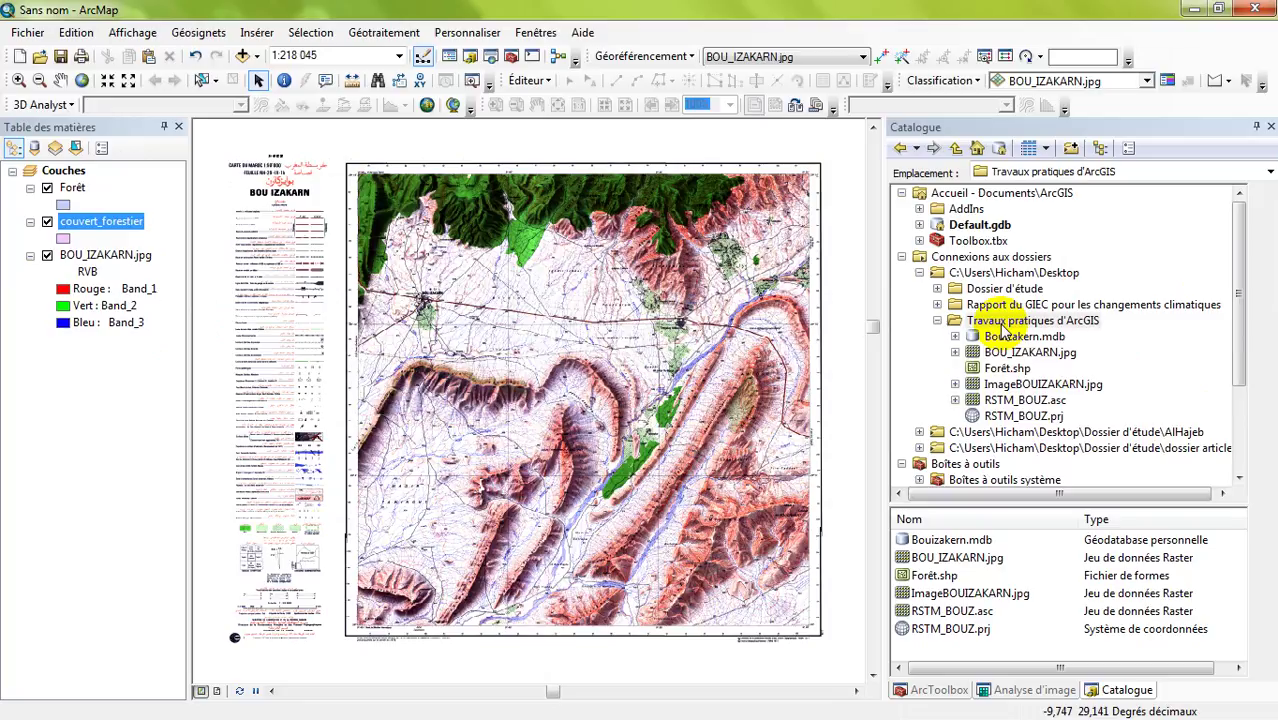
Step: Open the properties of Forêt.shp and add a field named nom with data type Texte
left_click(1005, 370)
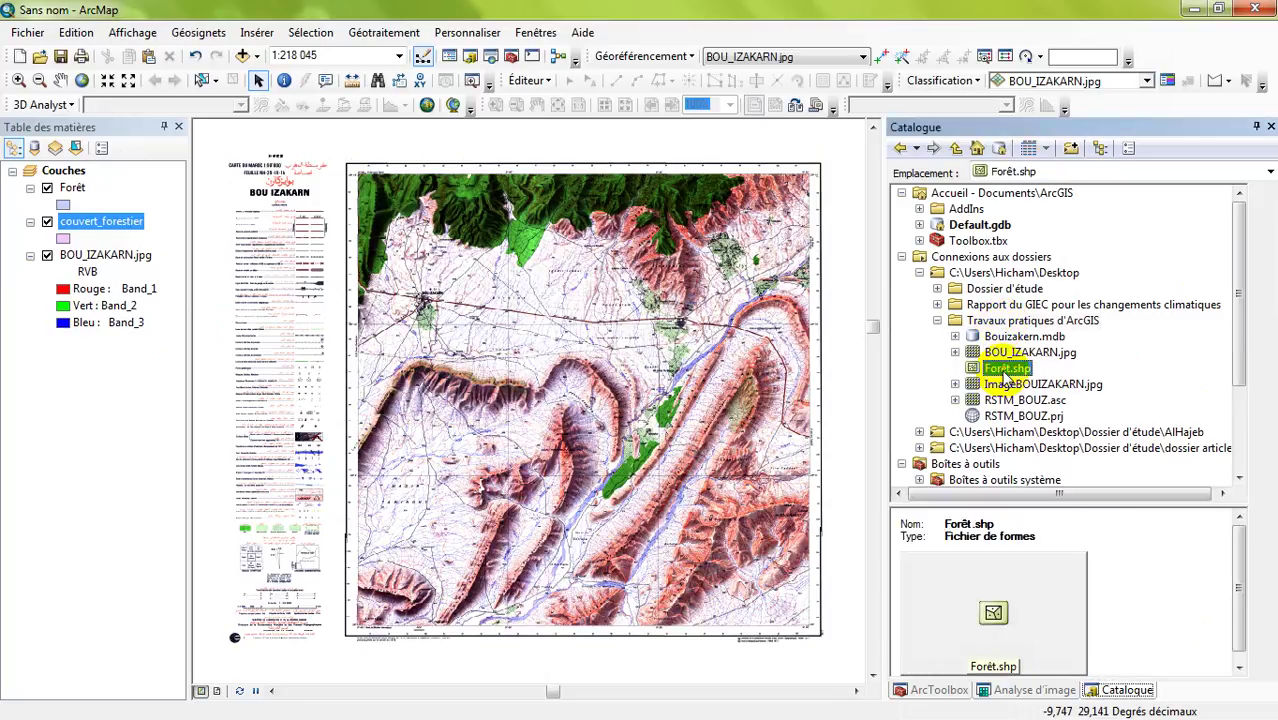
right_click(1005, 372)
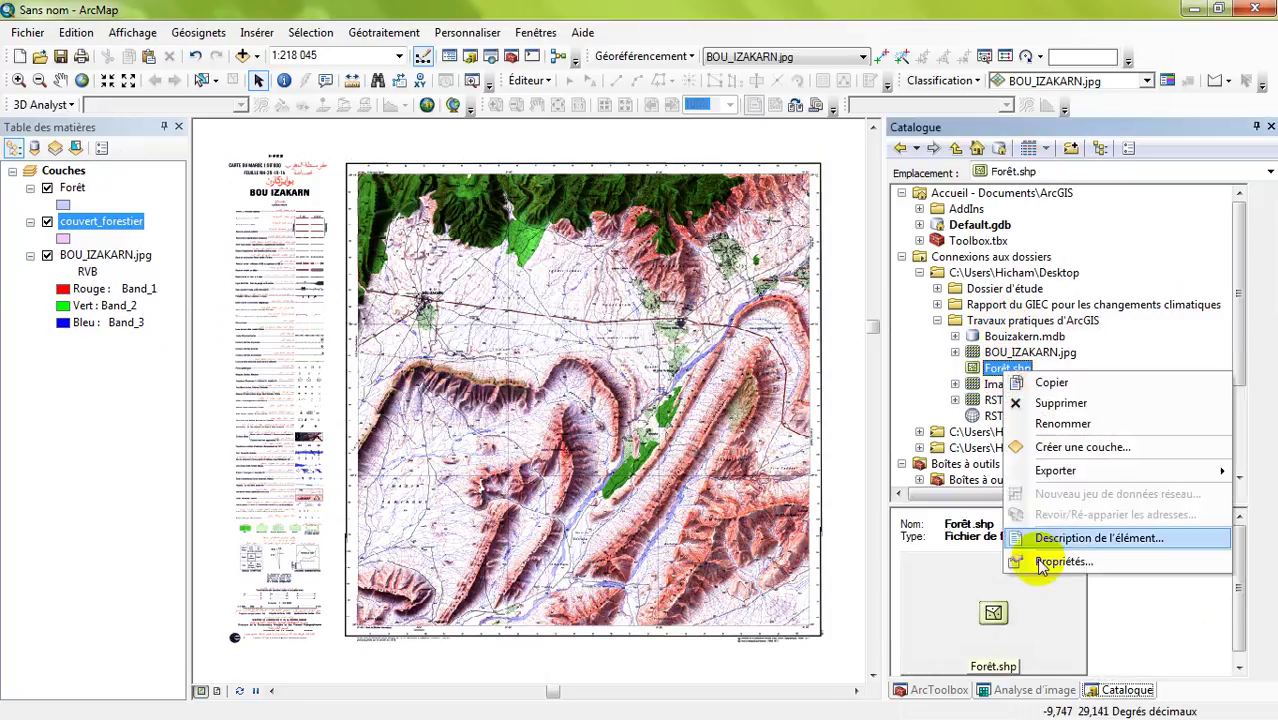
left_click(1000, 560)
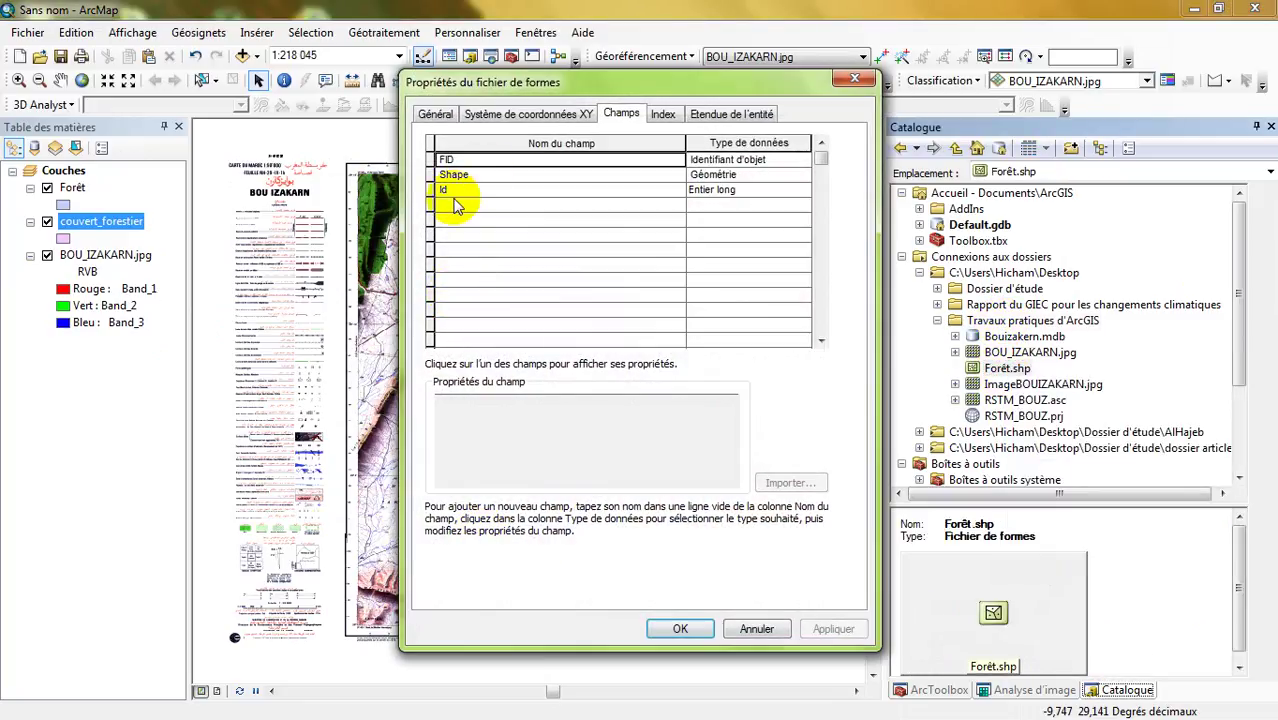
left_click(455, 205)
type("nom")
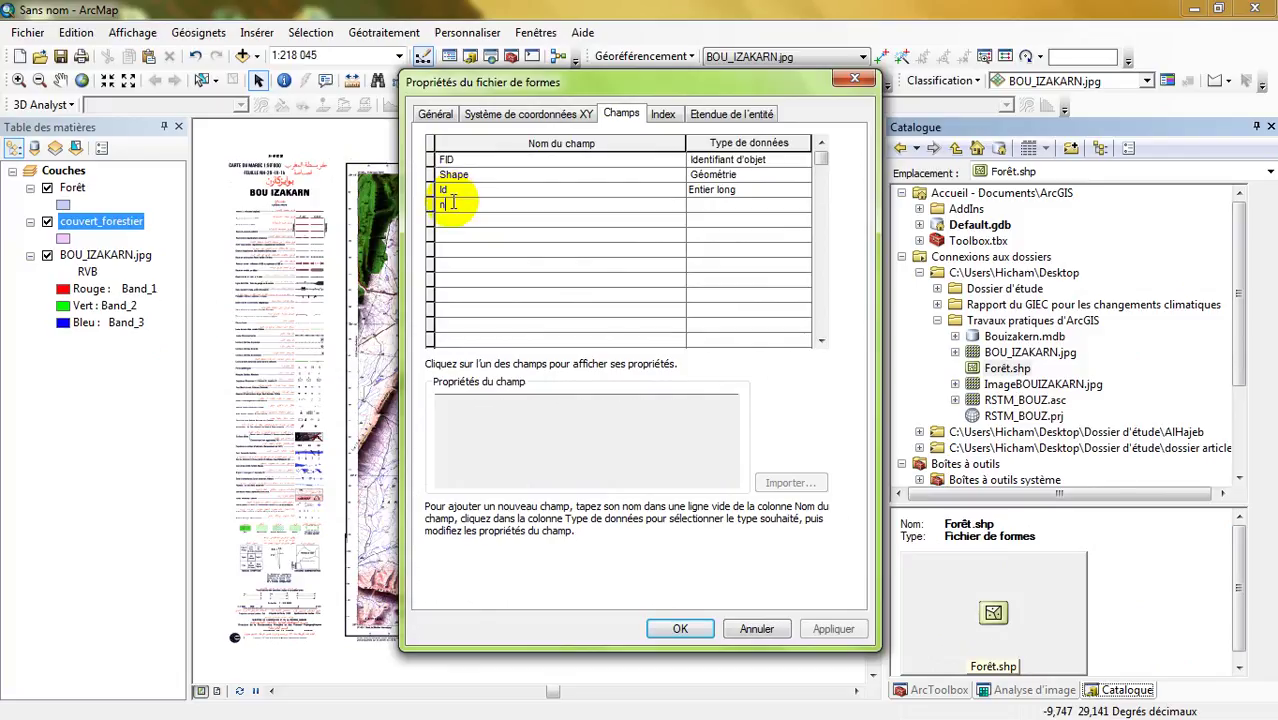
left_click(700, 205)
left_click(703, 275)
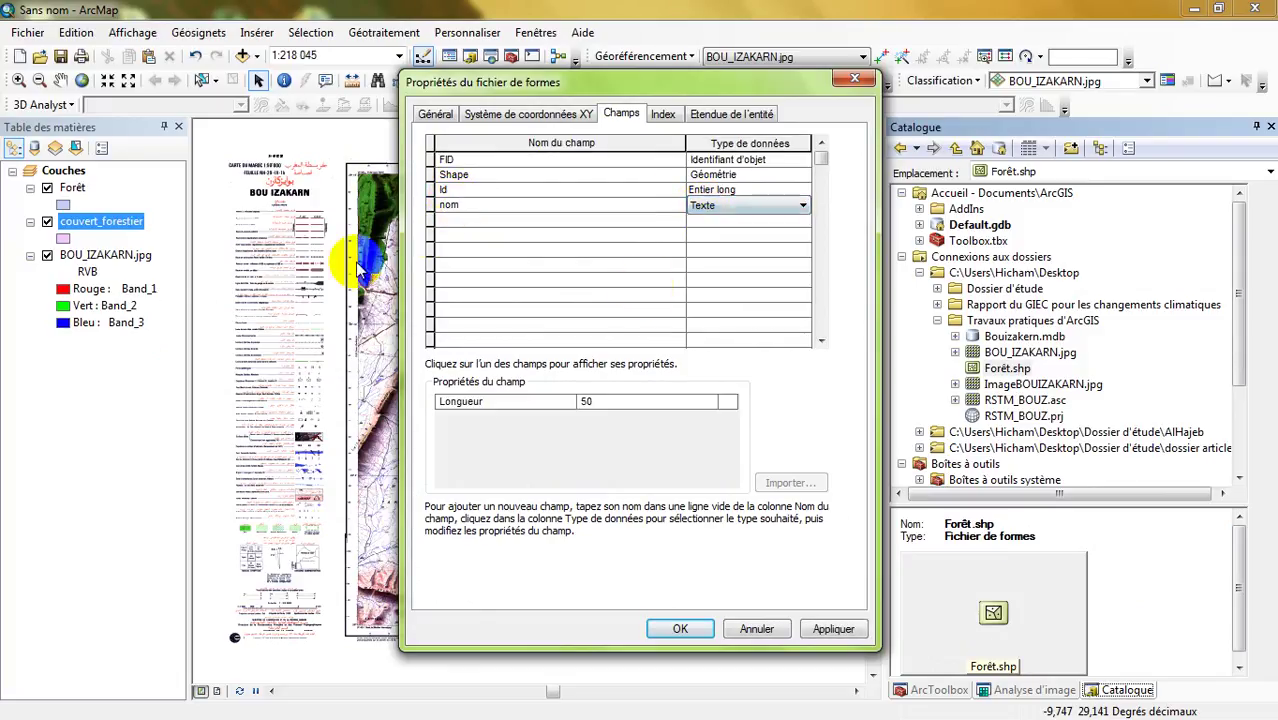
Step: Add a superficie field with data type Flottant to Forêt.shp and apply the field changes
left_click(455, 234)
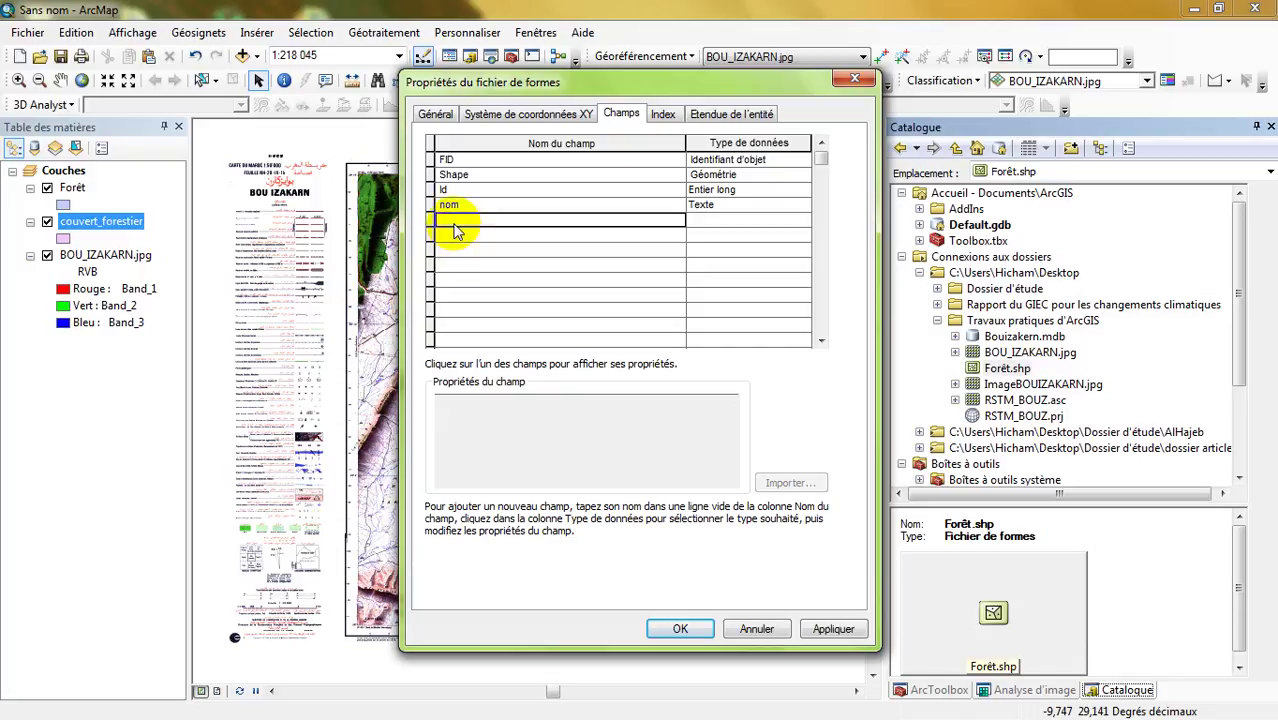
type("superfici")
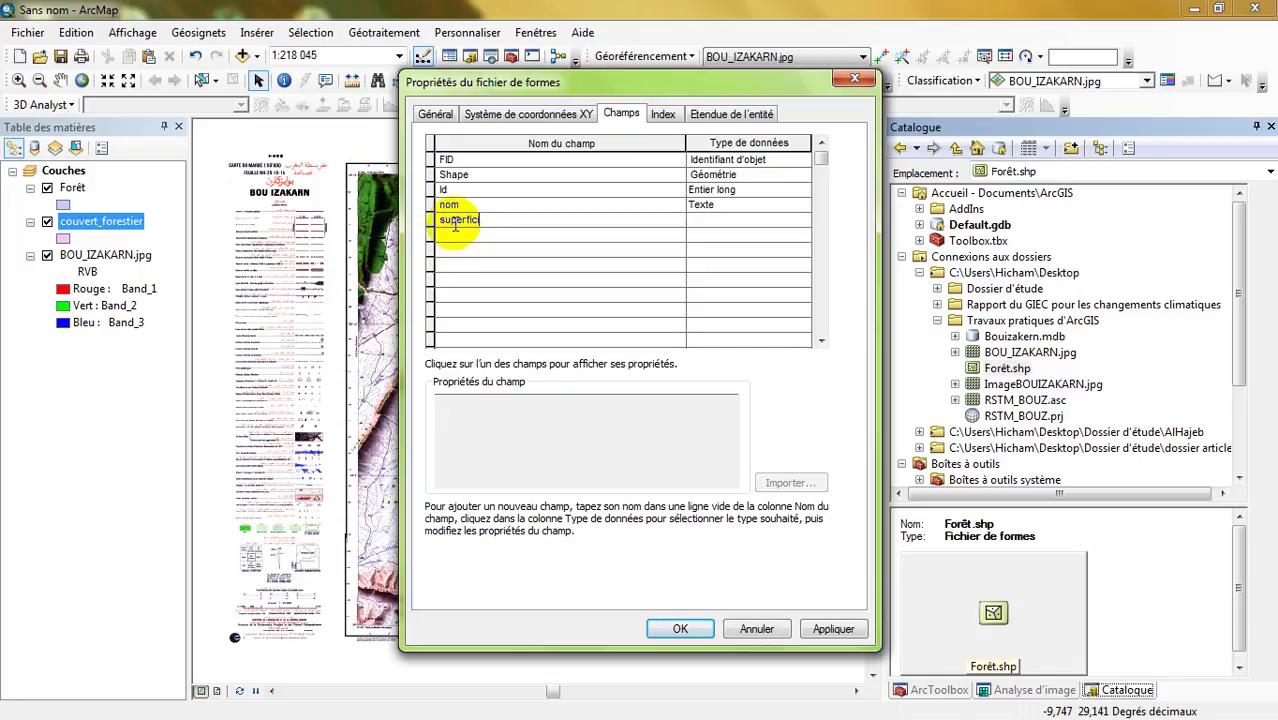
type("e")
left_click(730, 220)
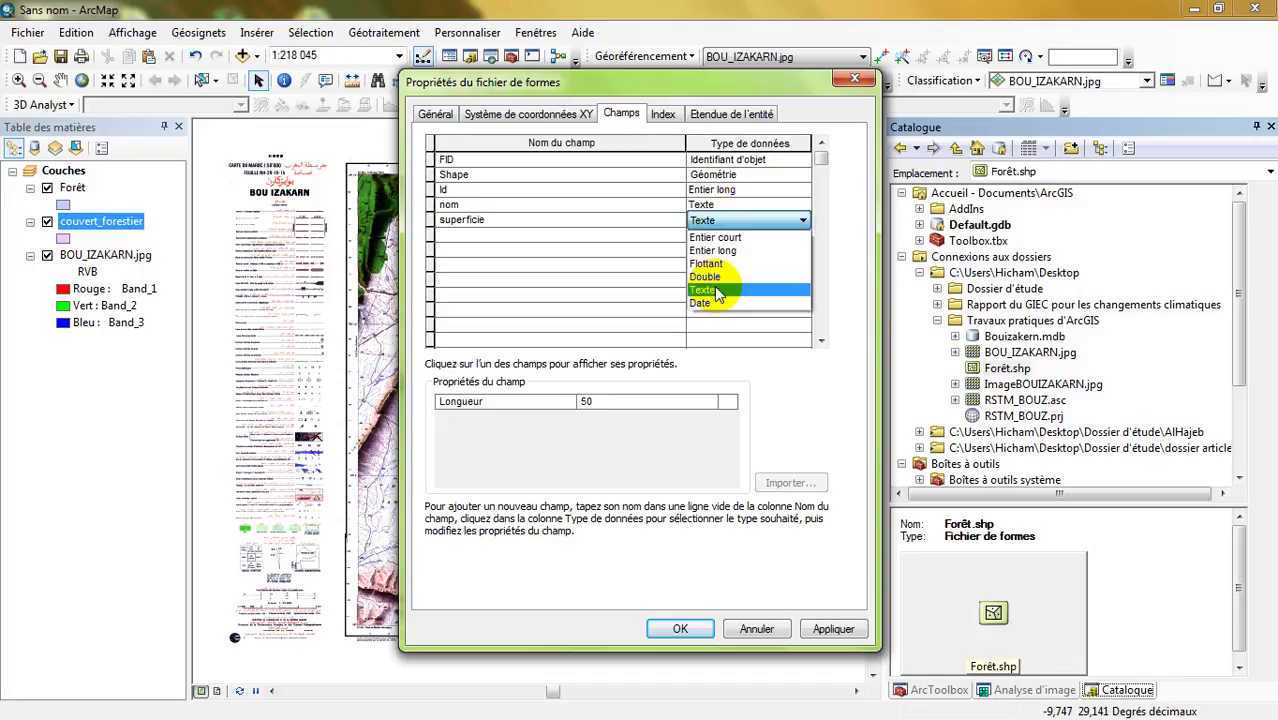
left_click(722, 263)
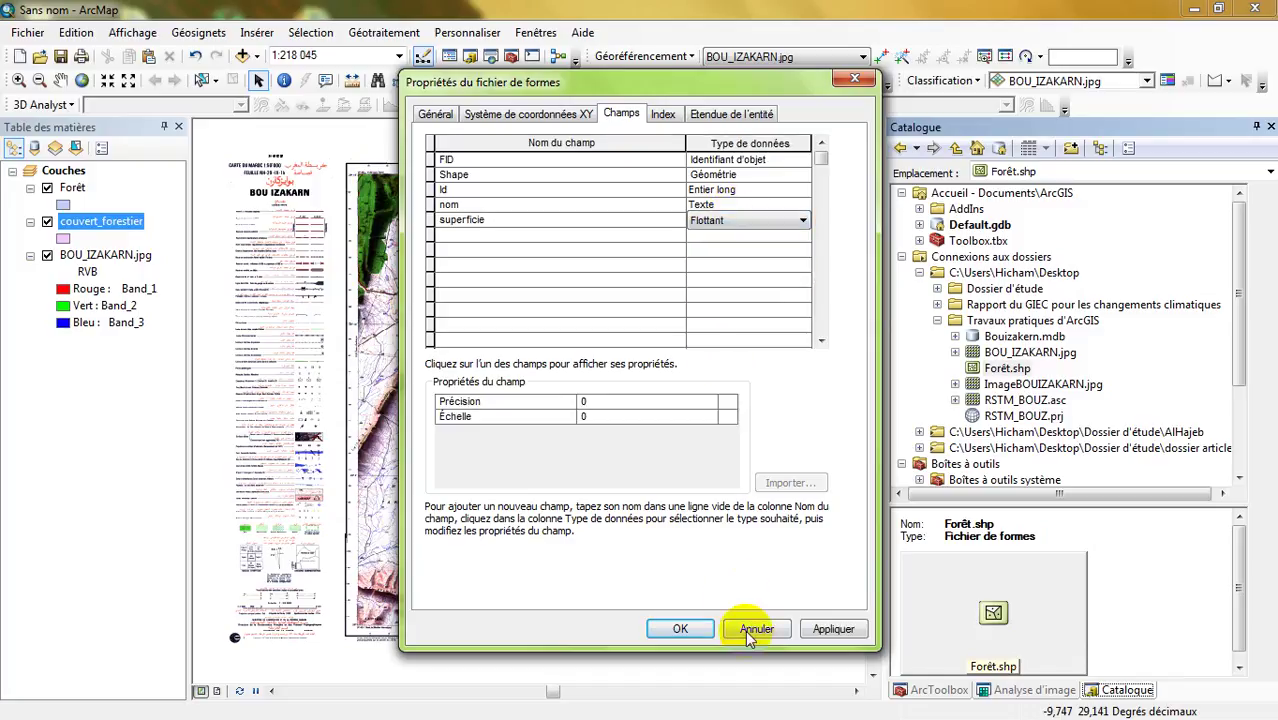
left_click(833, 628)
left_click(680, 628)
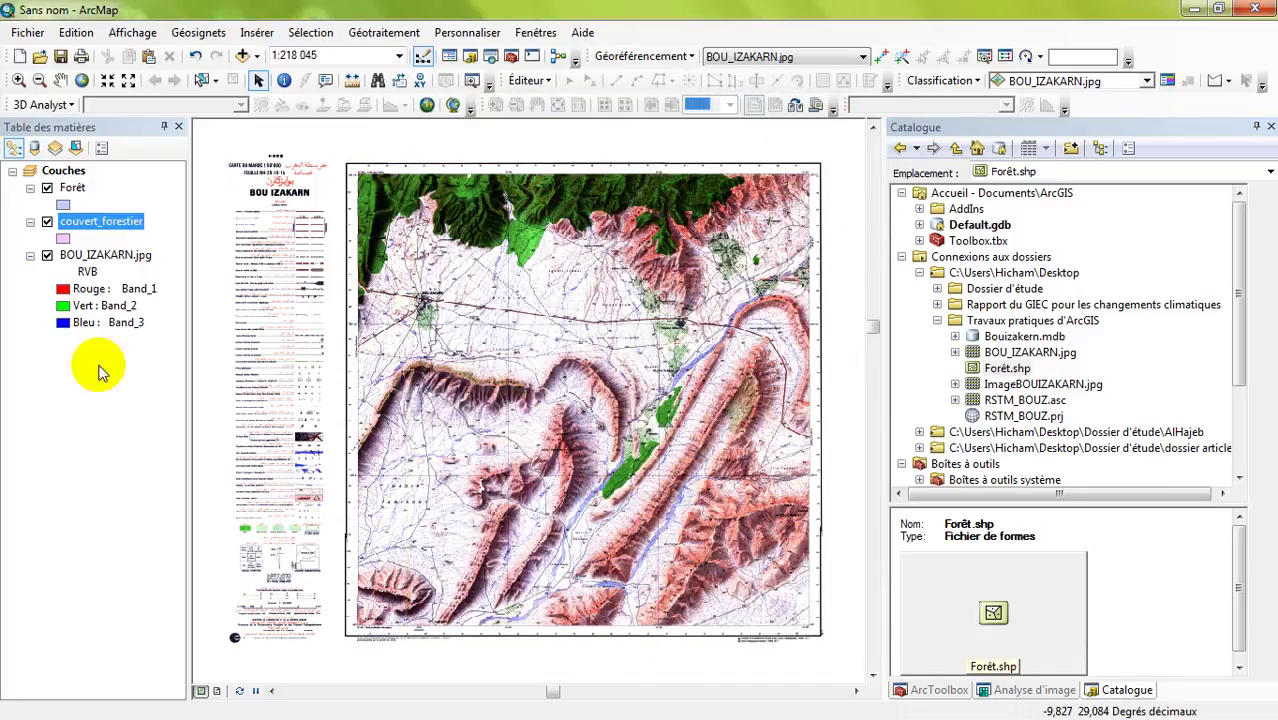
Step: Examine the nom and superficie fields in the attribute table of the Forêt layer, then close the table
right_click(70, 190)
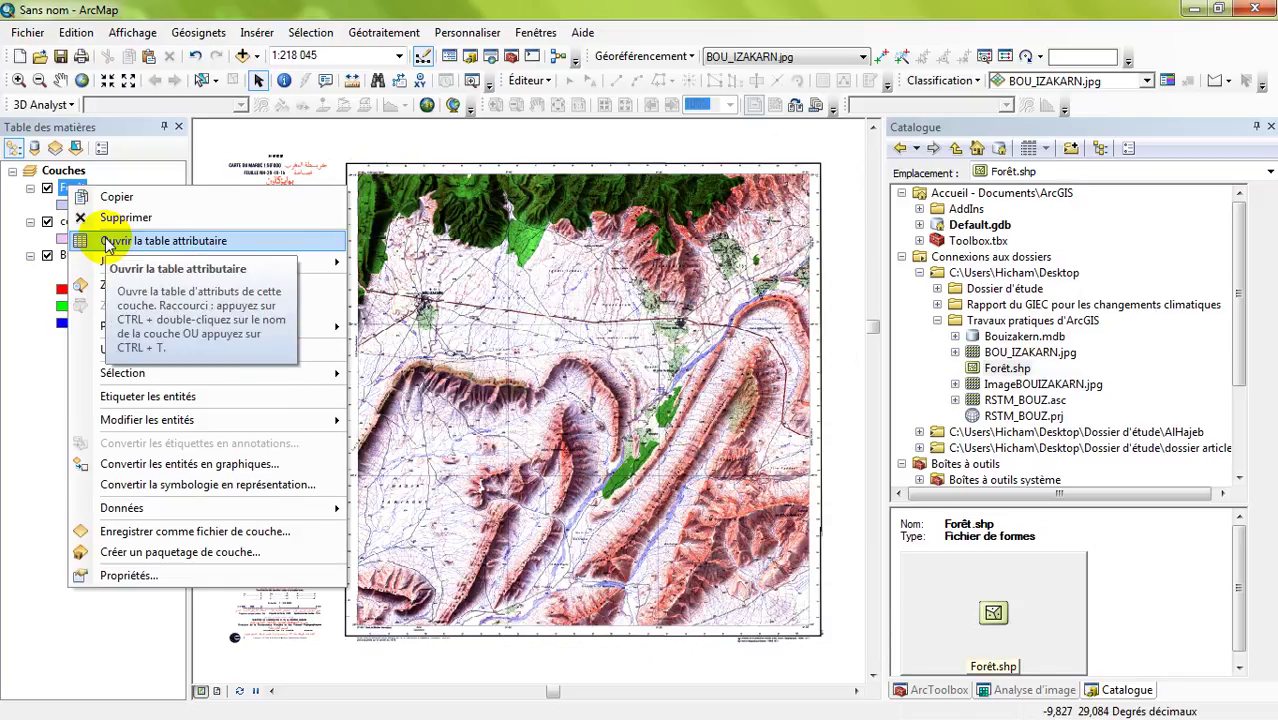
left_click(105, 237)
left_click_drag(619, 32, 622, 115)
left_click(433, 175)
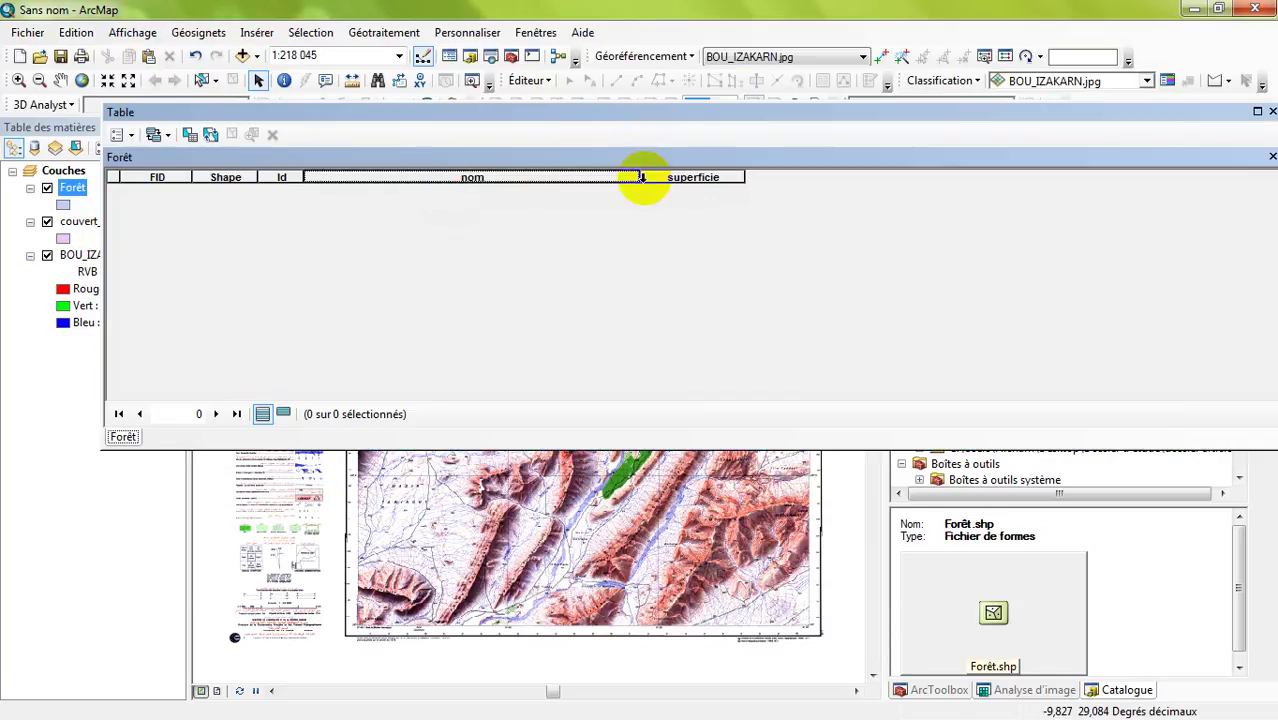
left_click(707, 176)
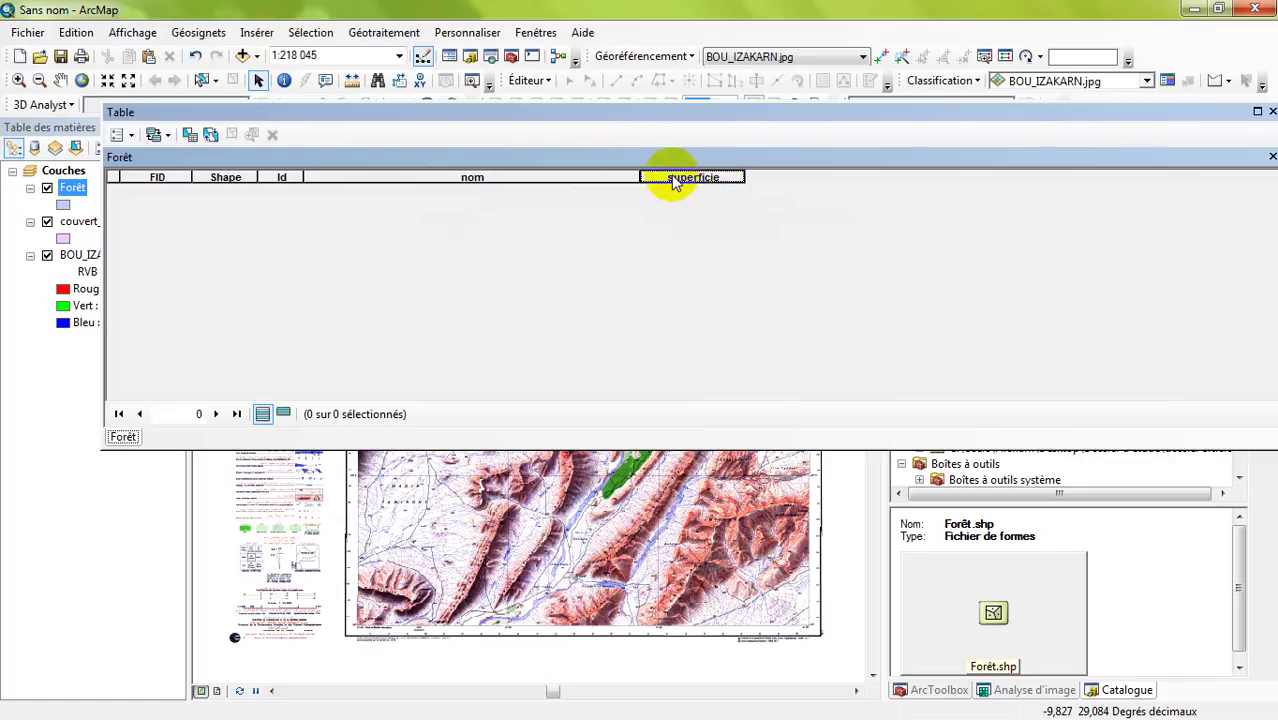
left_click_drag(1184, 113, 1100, 66)
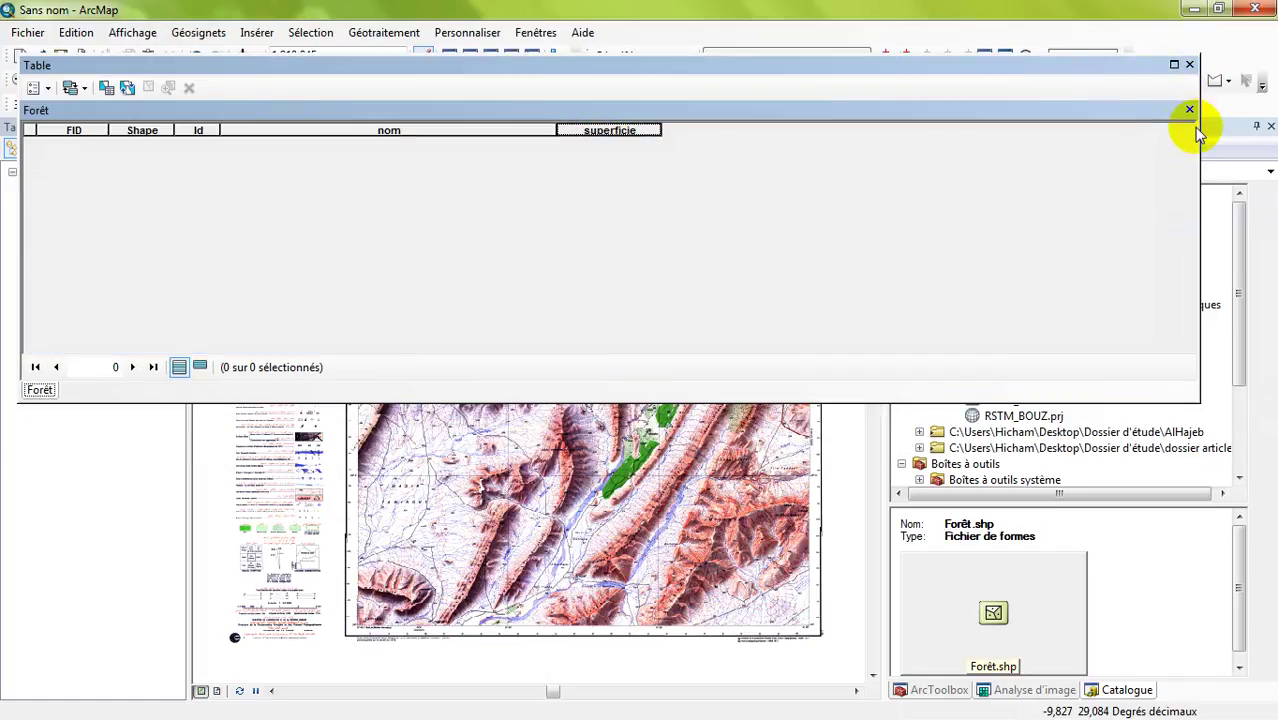
left_click_drag(1200, 130, 692, 240)
left_click(692, 63)
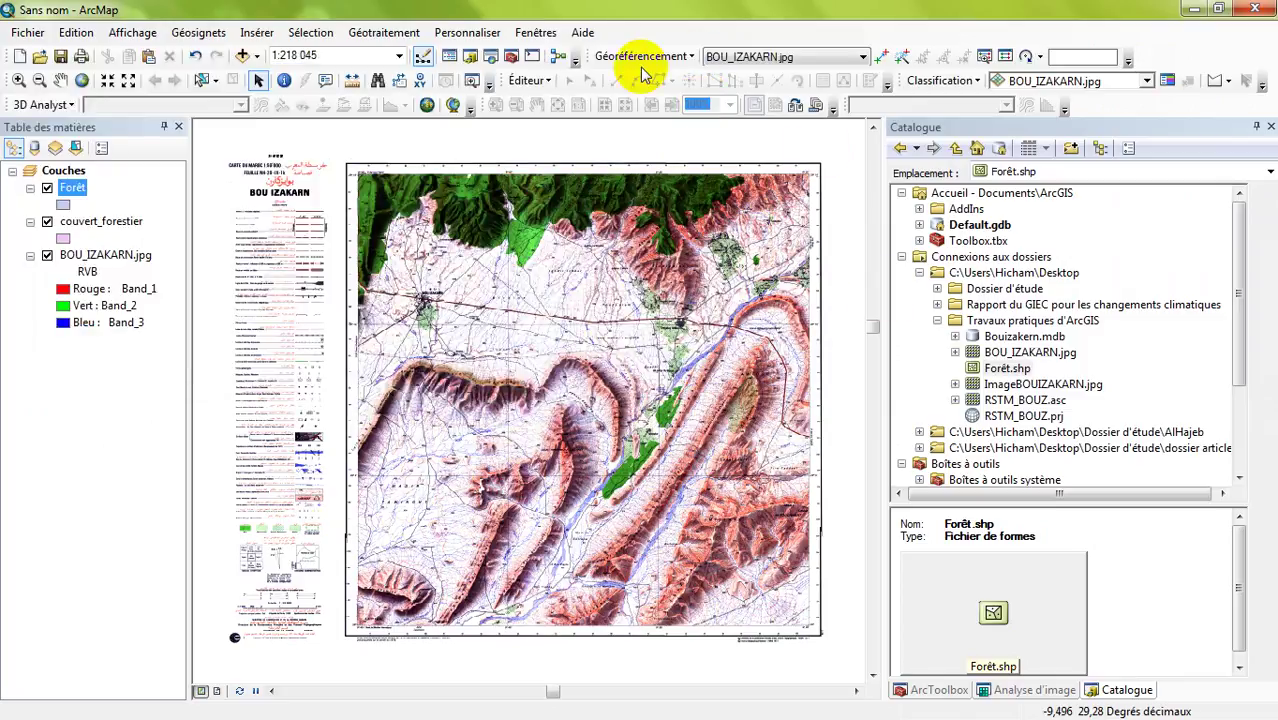
left_click(527, 80)
left_click(538, 82)
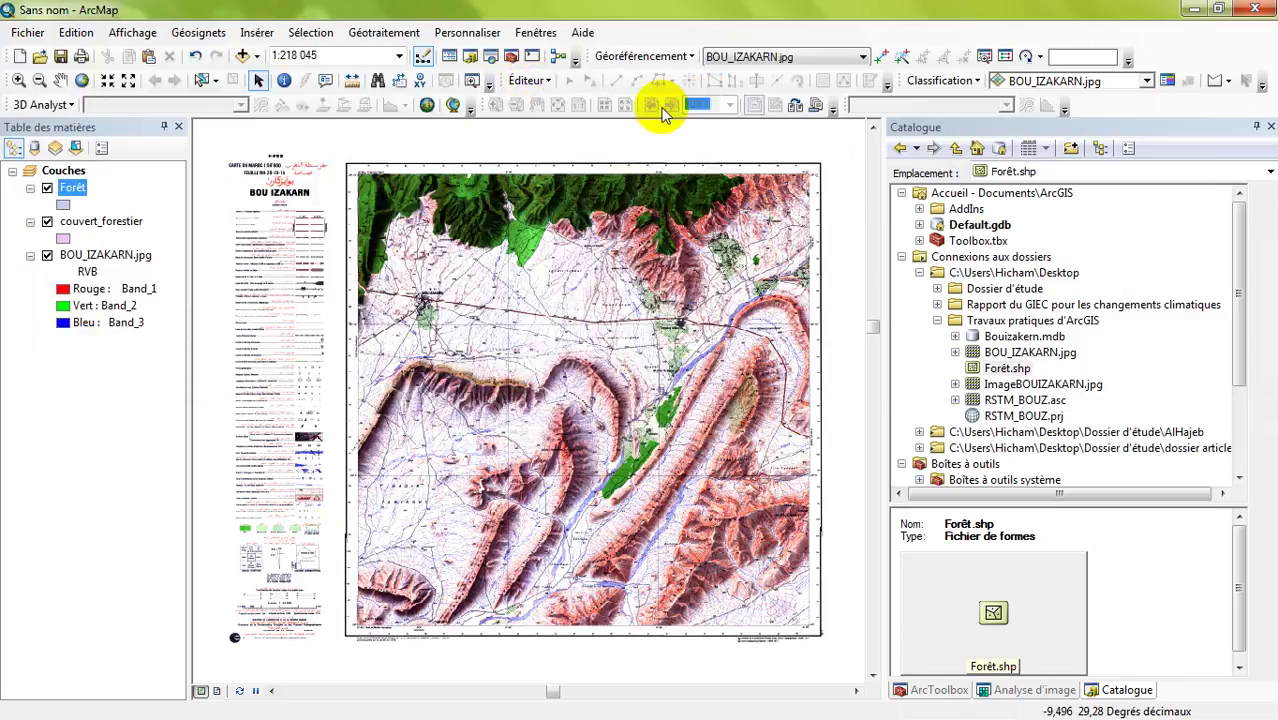
left_click(524, 84)
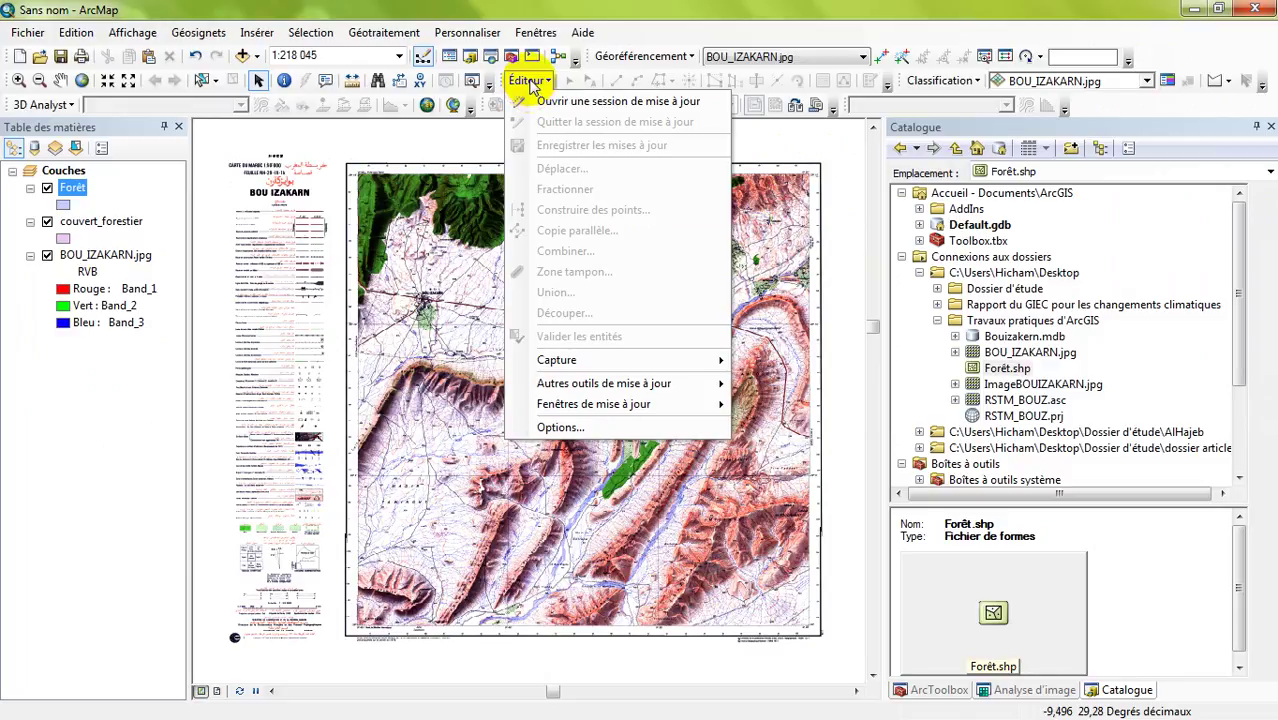
left_click(533, 84)
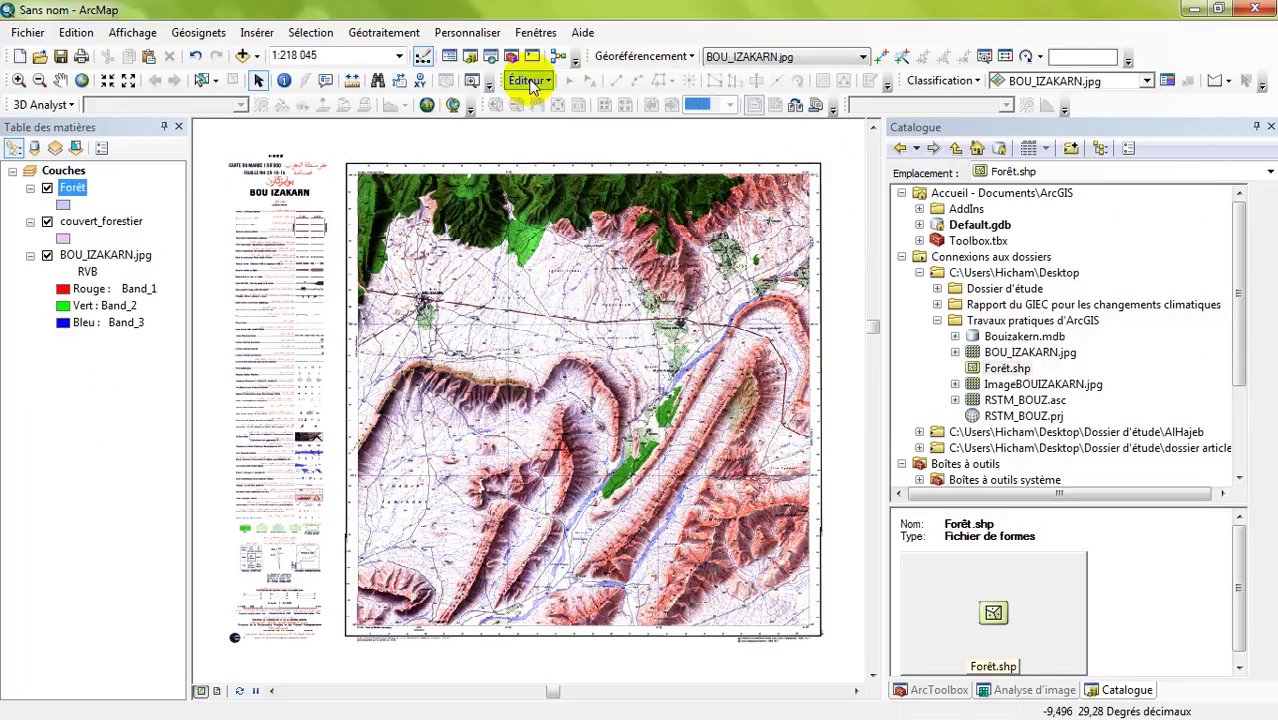
right_click(1168, 48)
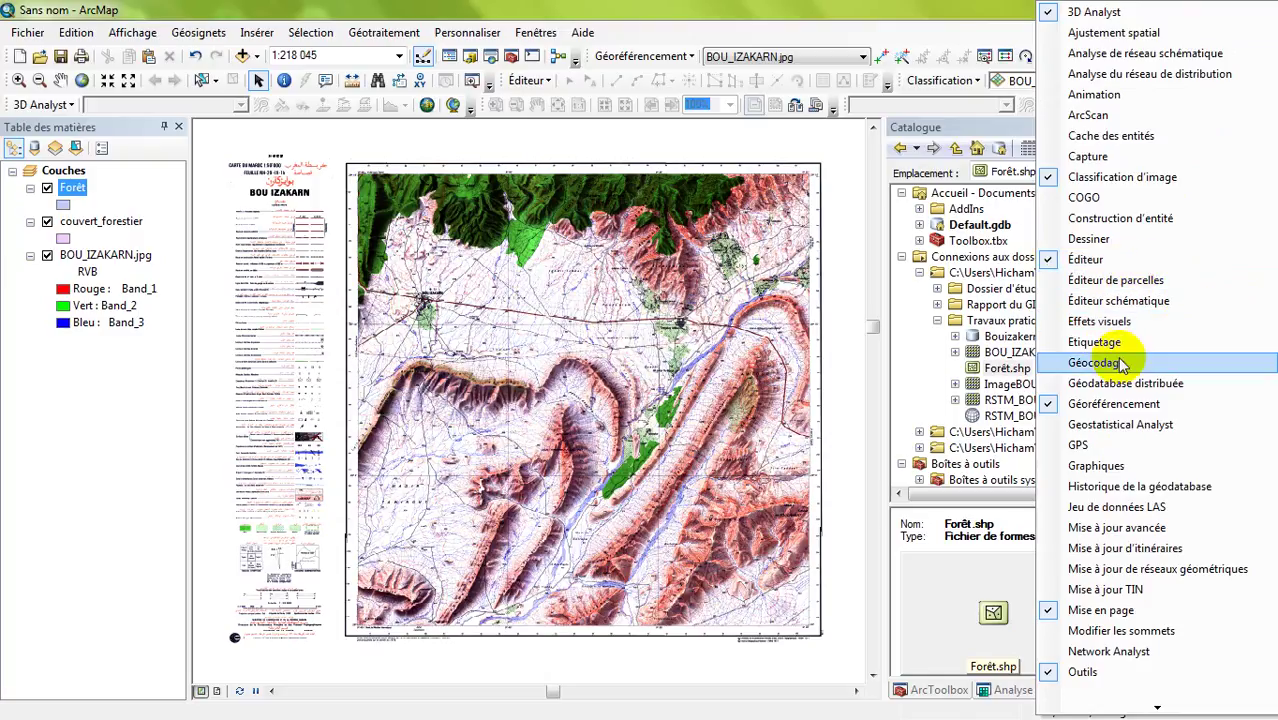
left_click(950, 35)
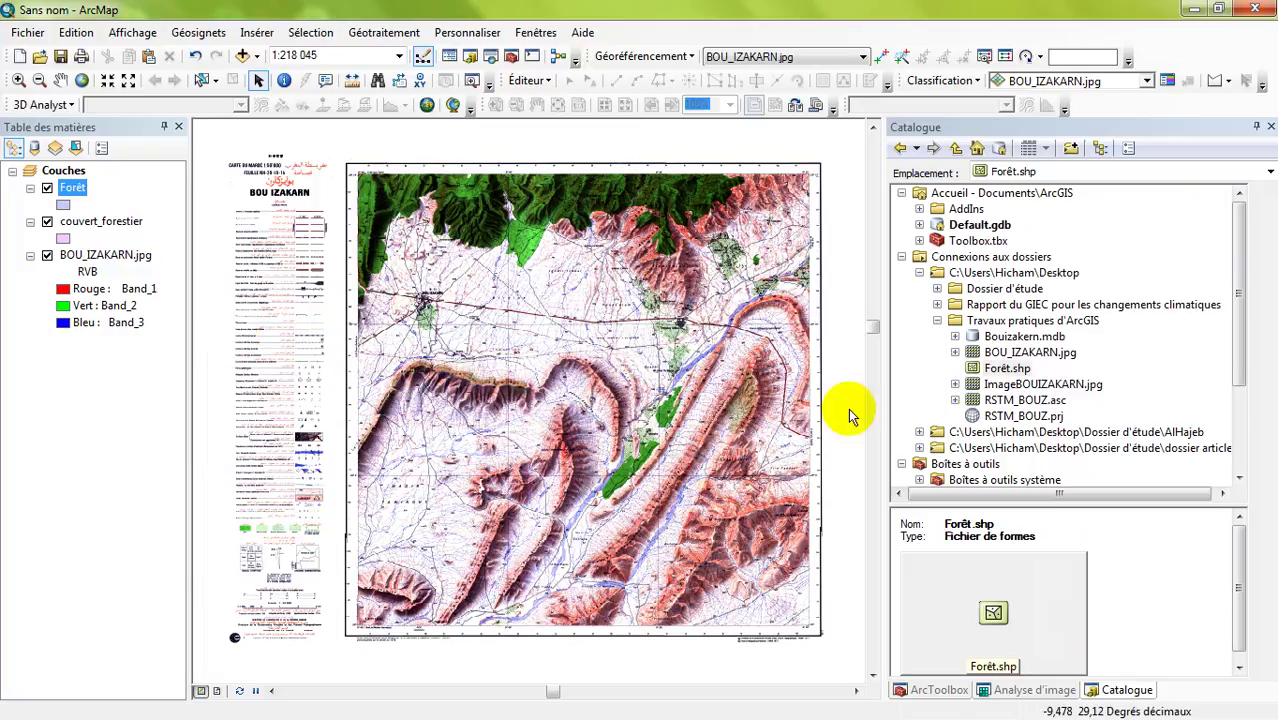
left_click(1010, 338)
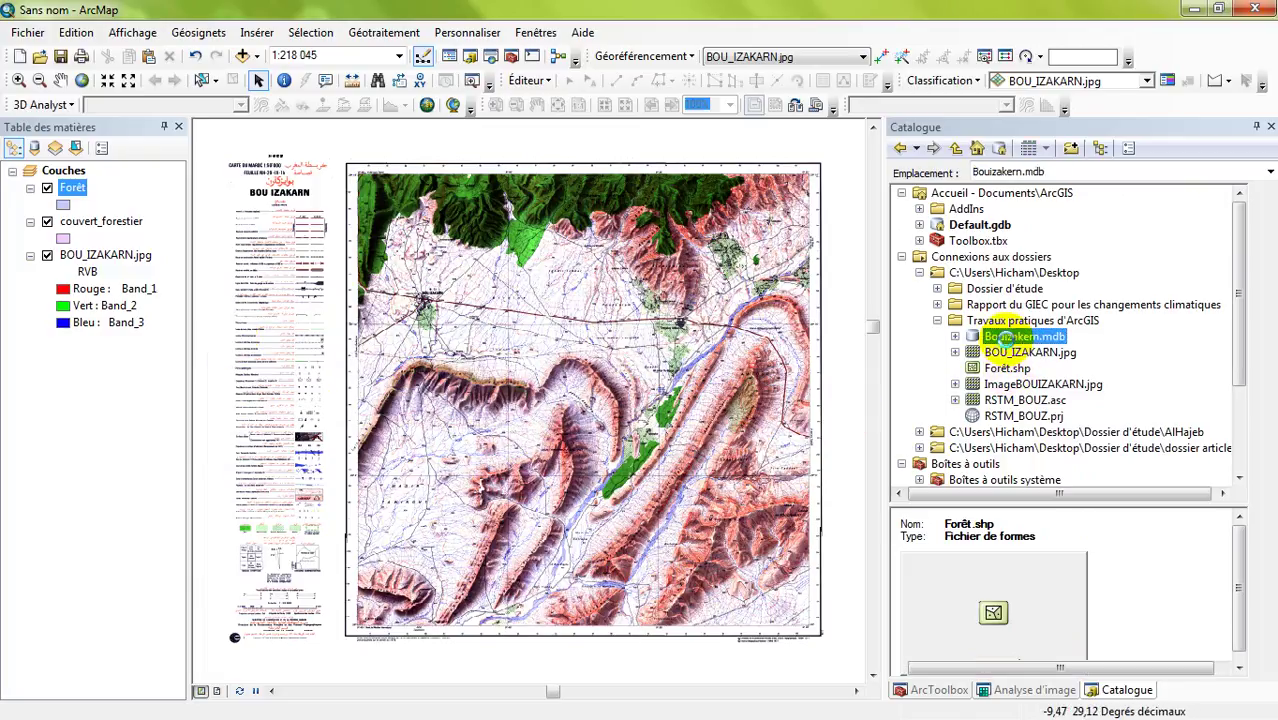
left_click(1010, 368)
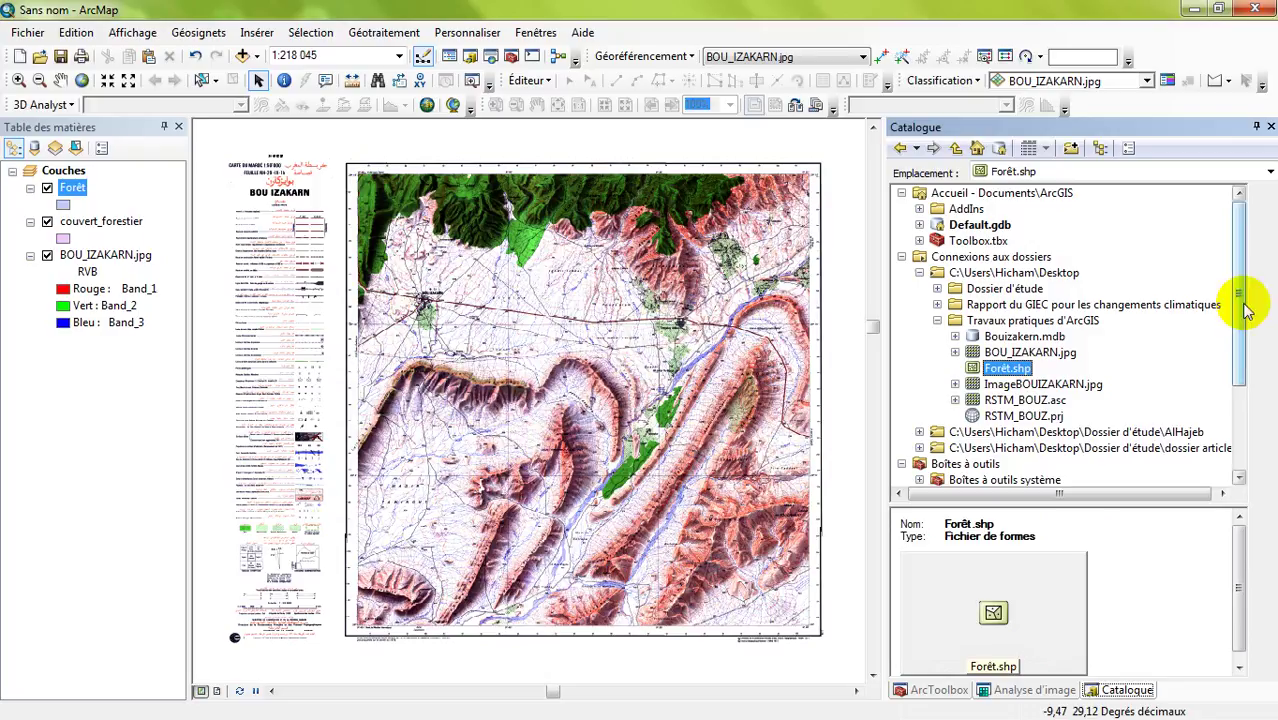
Step: Switch to Windows Explorer and examine the Bouizakern geodatabase files in the Travaux pratiques d'ArcGIS folder
key("super")
key("super")
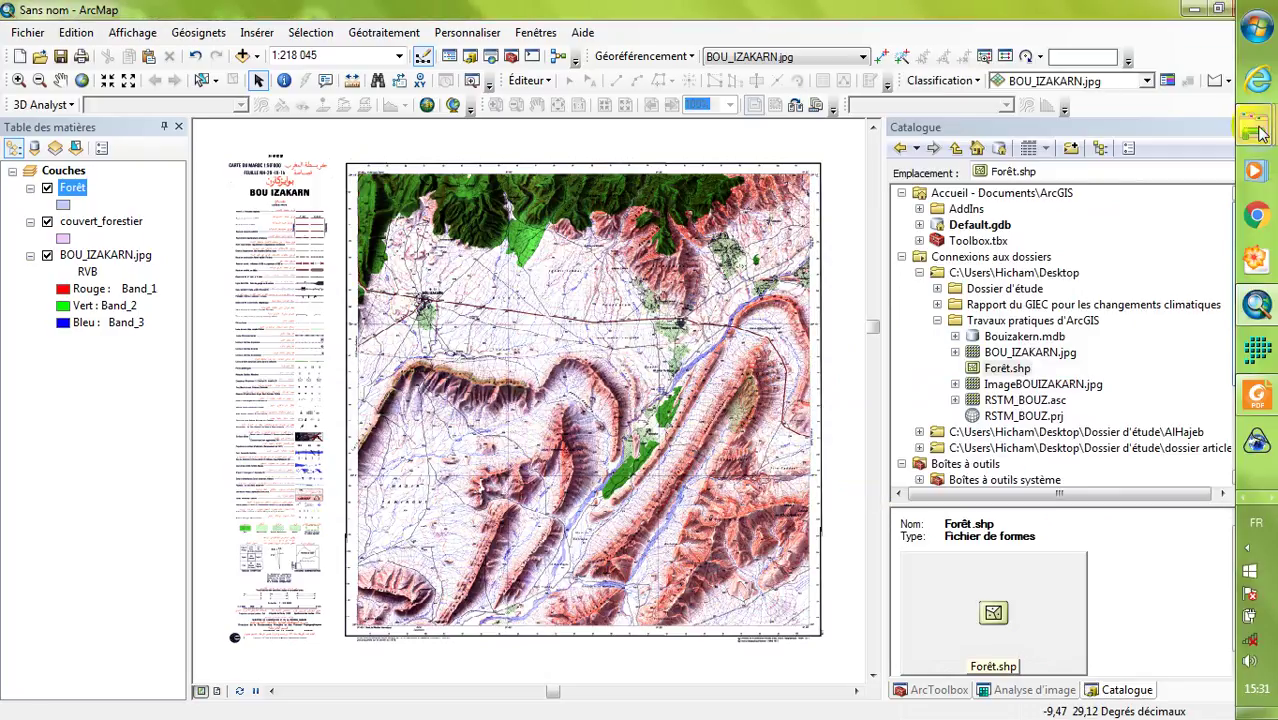
left_click(1259, 128)
left_click(1148, 630)
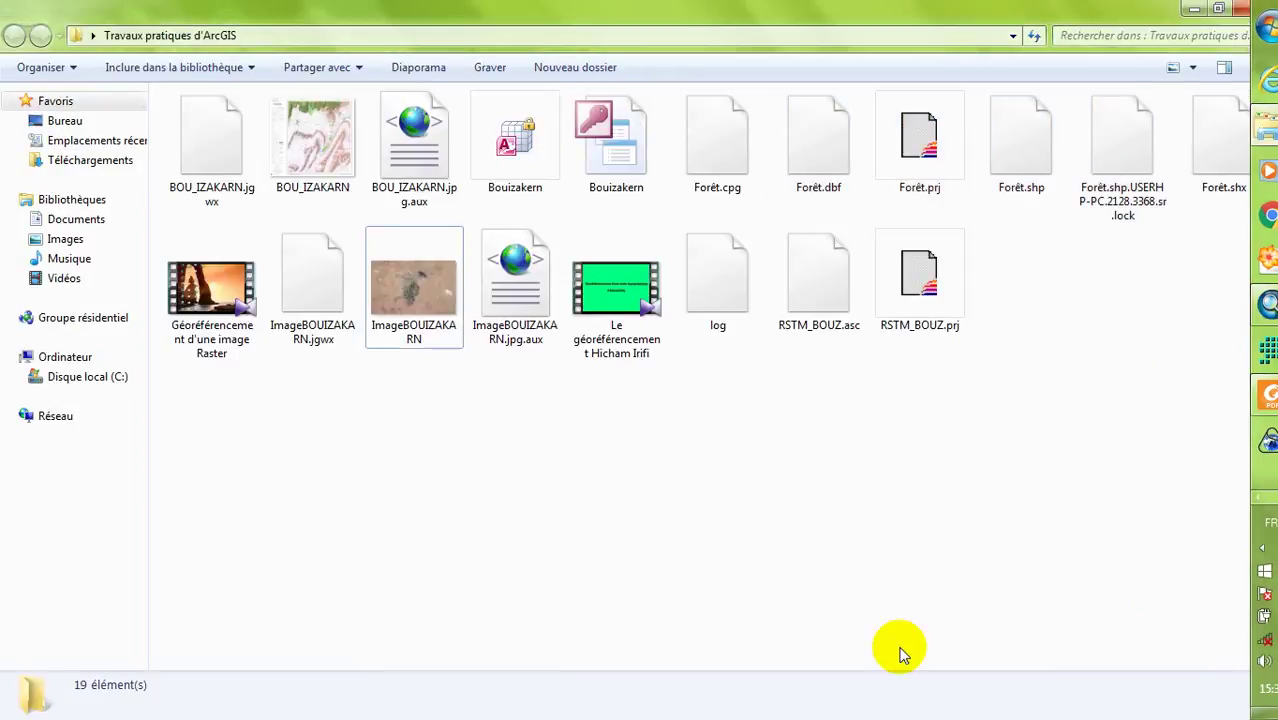
right_click(832, 550)
left_click(890, 320)
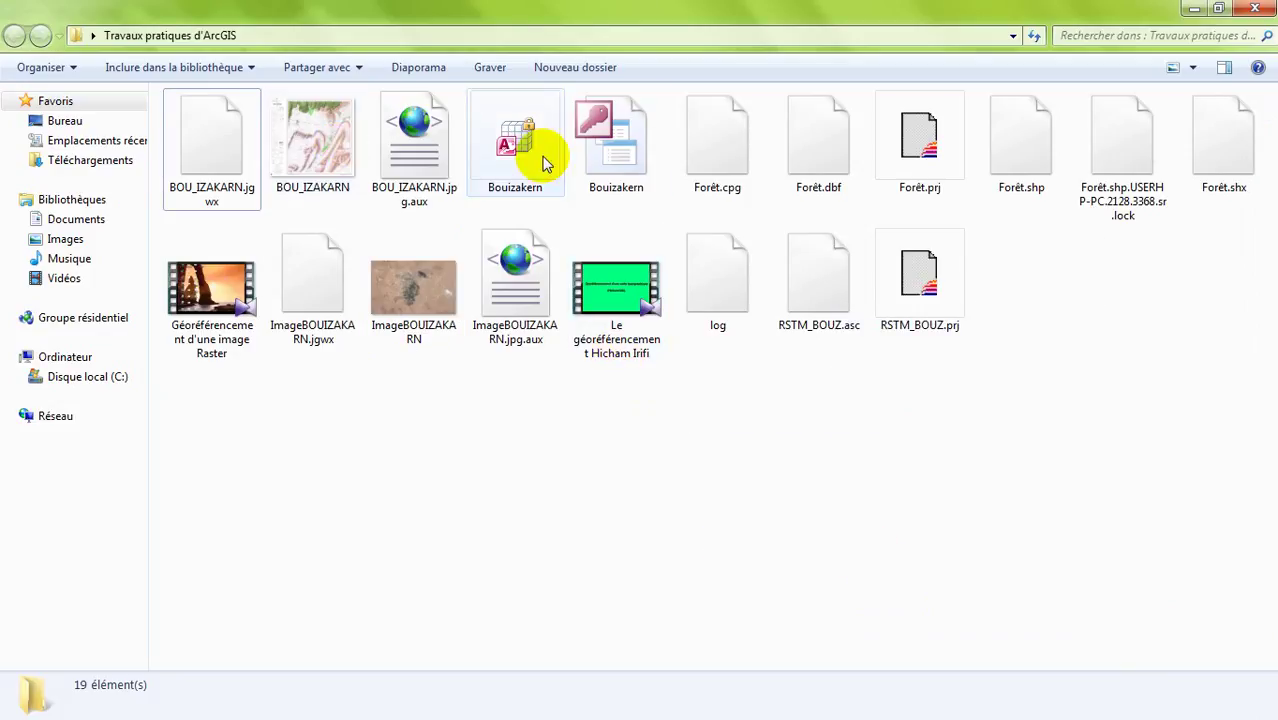
mouse_move(543, 162)
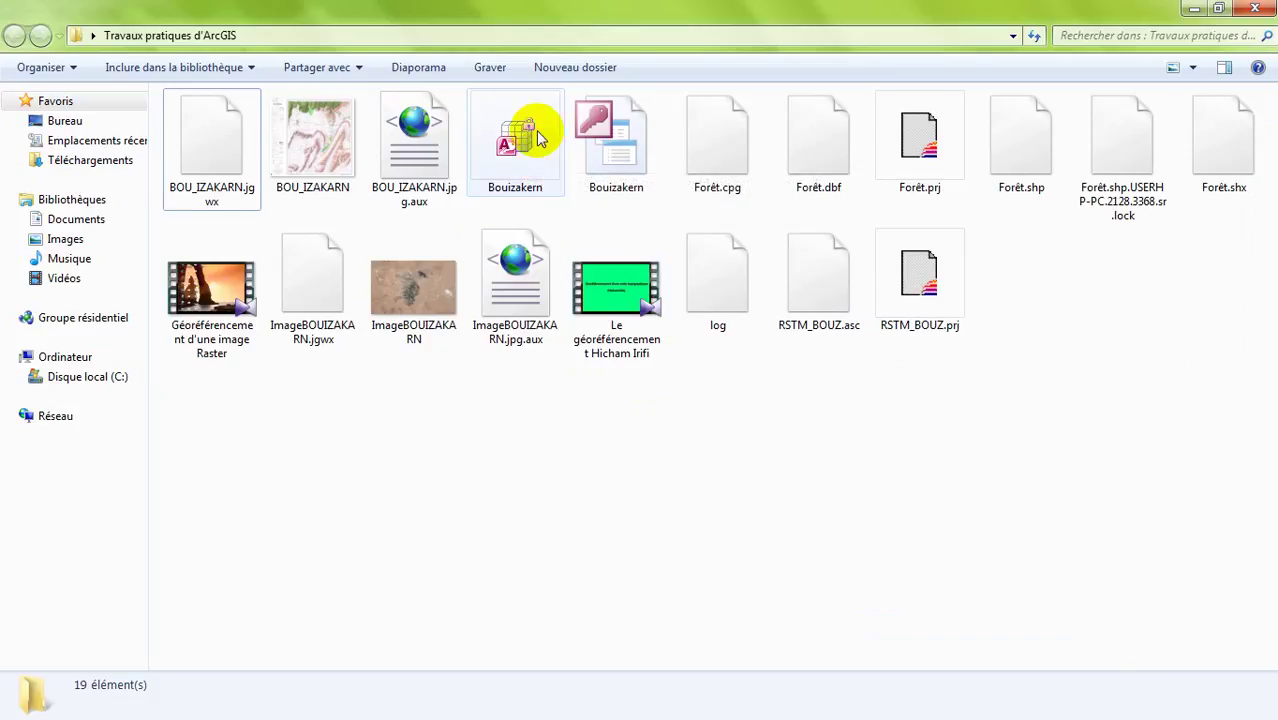
mouse_move(513, 148)
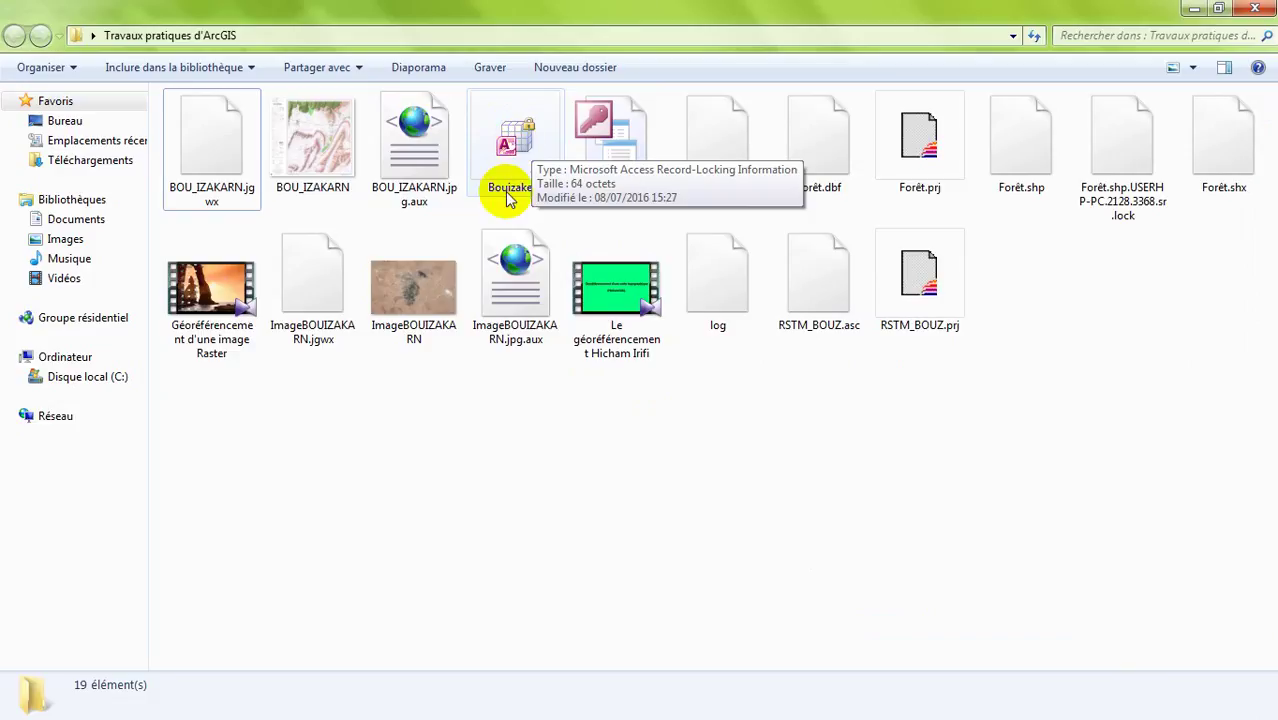
mouse_move(614, 143)
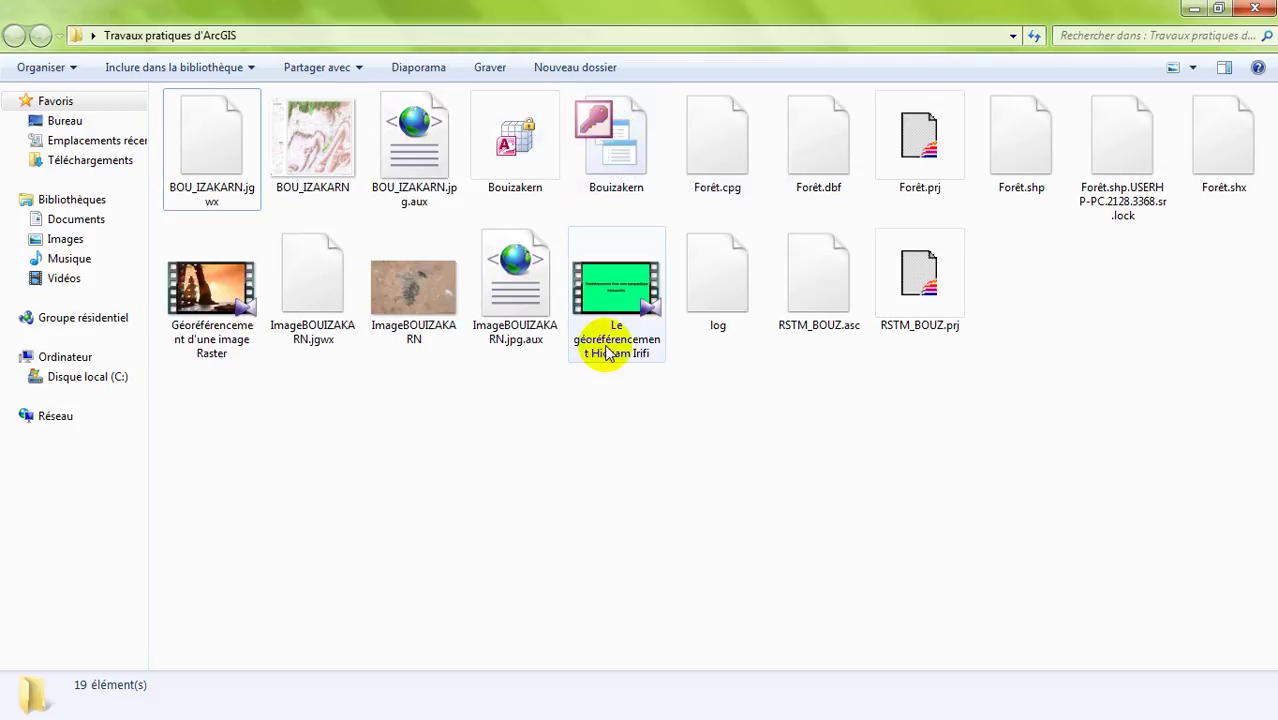
mouse_move(946, 168)
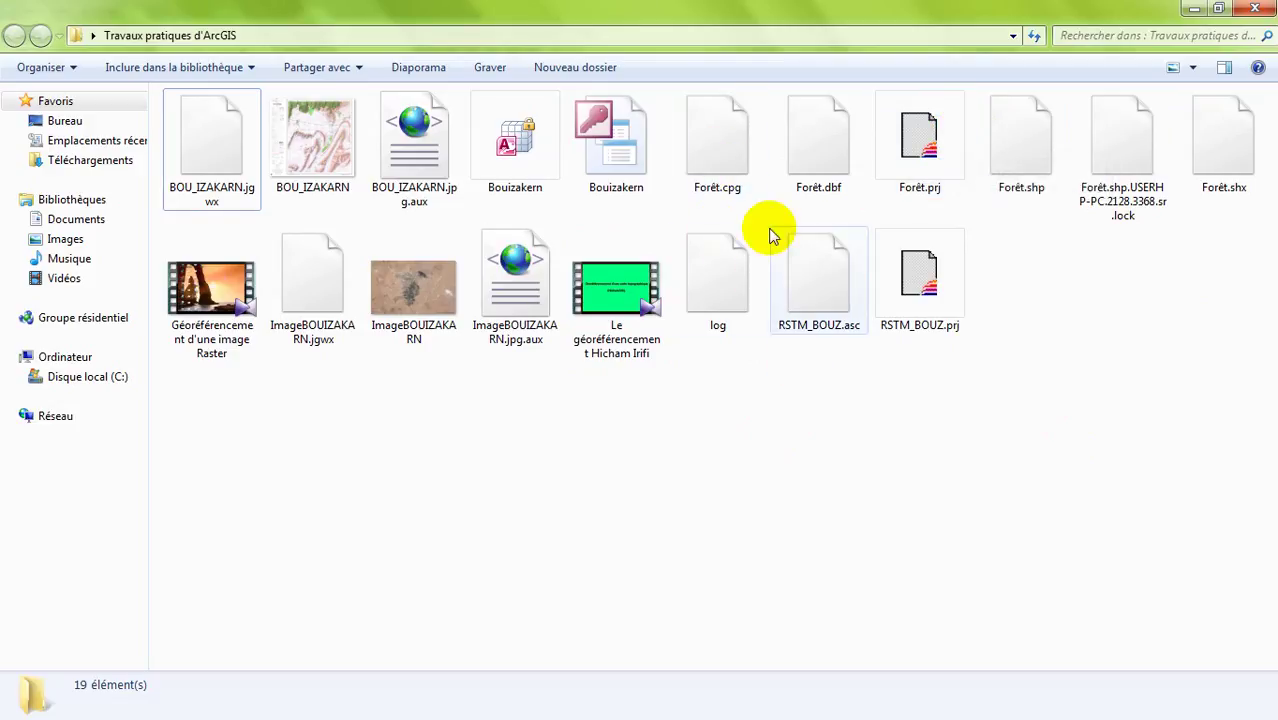
Step: Select the Forêt files with extensions cpg, dbf, prj, shp, lock and shx to examine the shapefile's components, then return to ArcMap
left_click(735, 155)
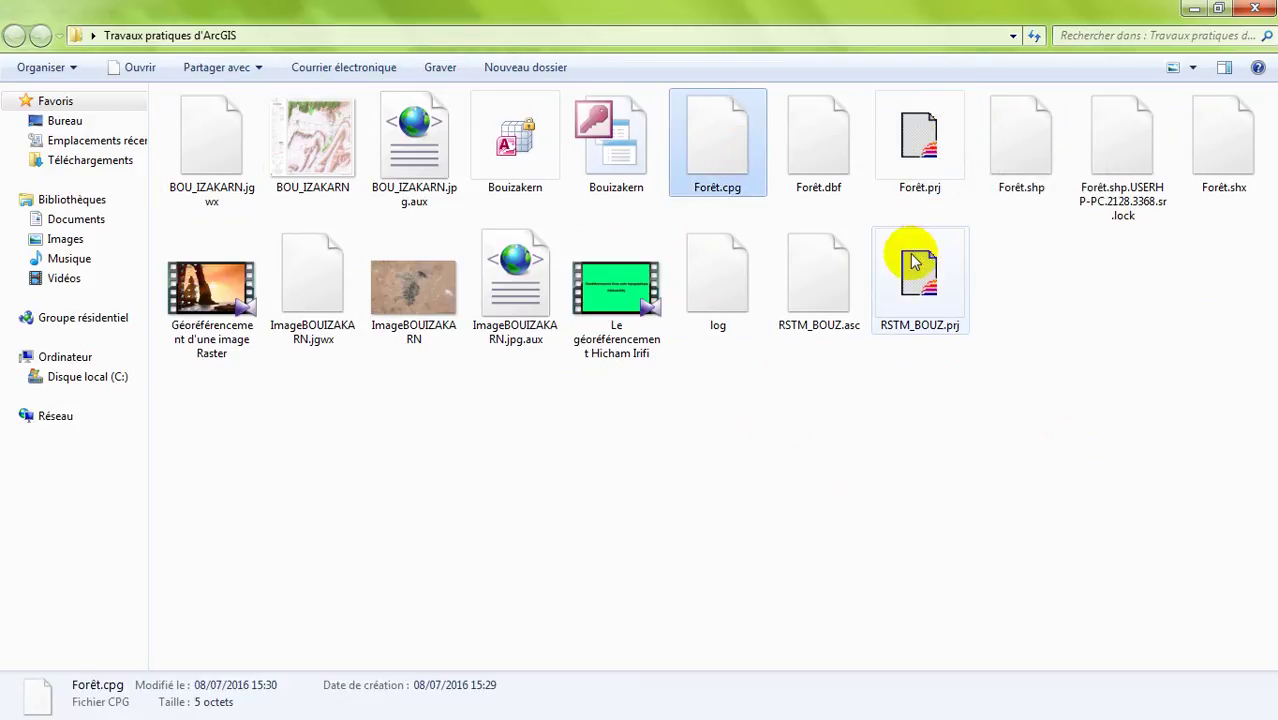
left_click(836, 157, "ctrl")
left_click(938, 148, "ctrl")
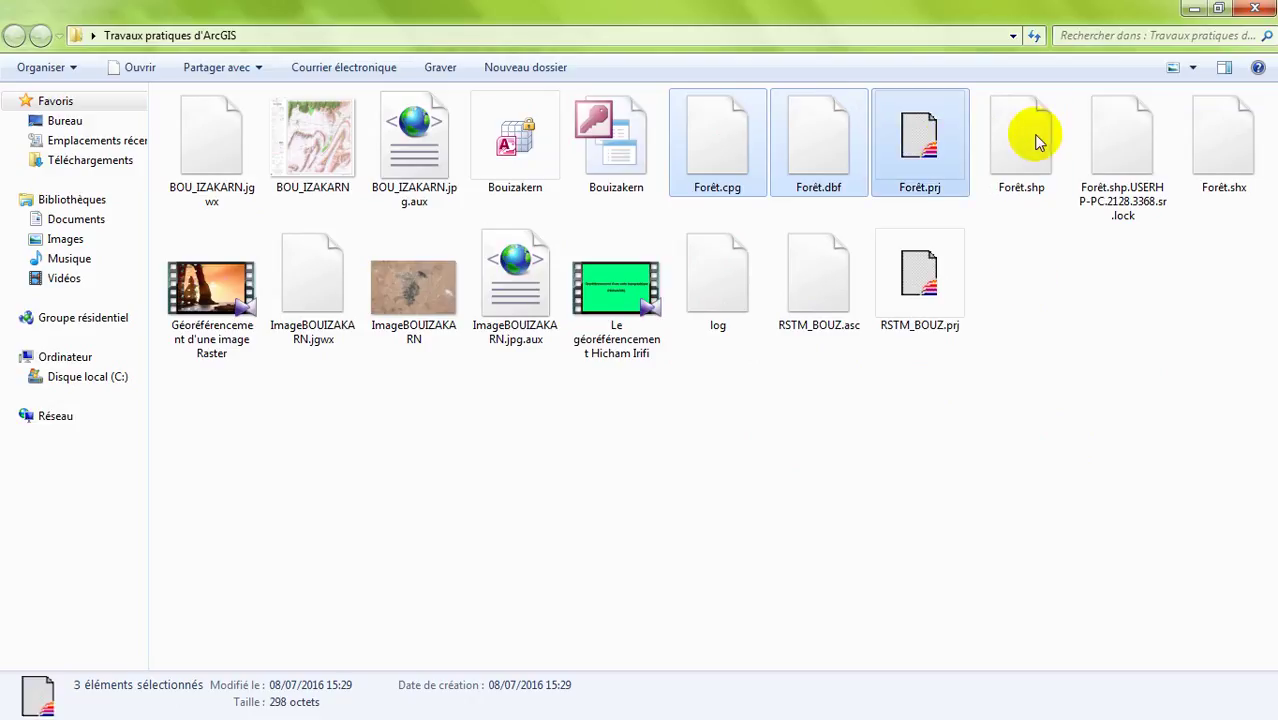
left_click(1033, 138, "ctrl")
left_click(1125, 150, "ctrl")
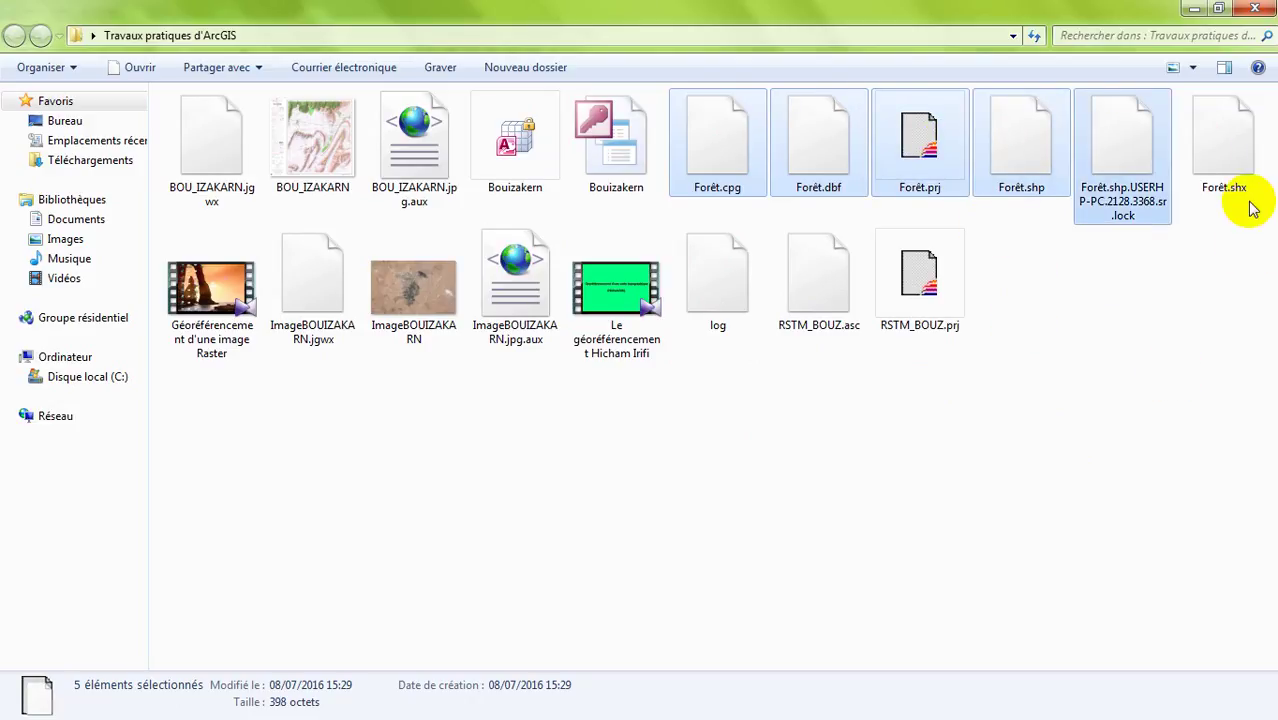
left_click(1246, 198, "ctrl")
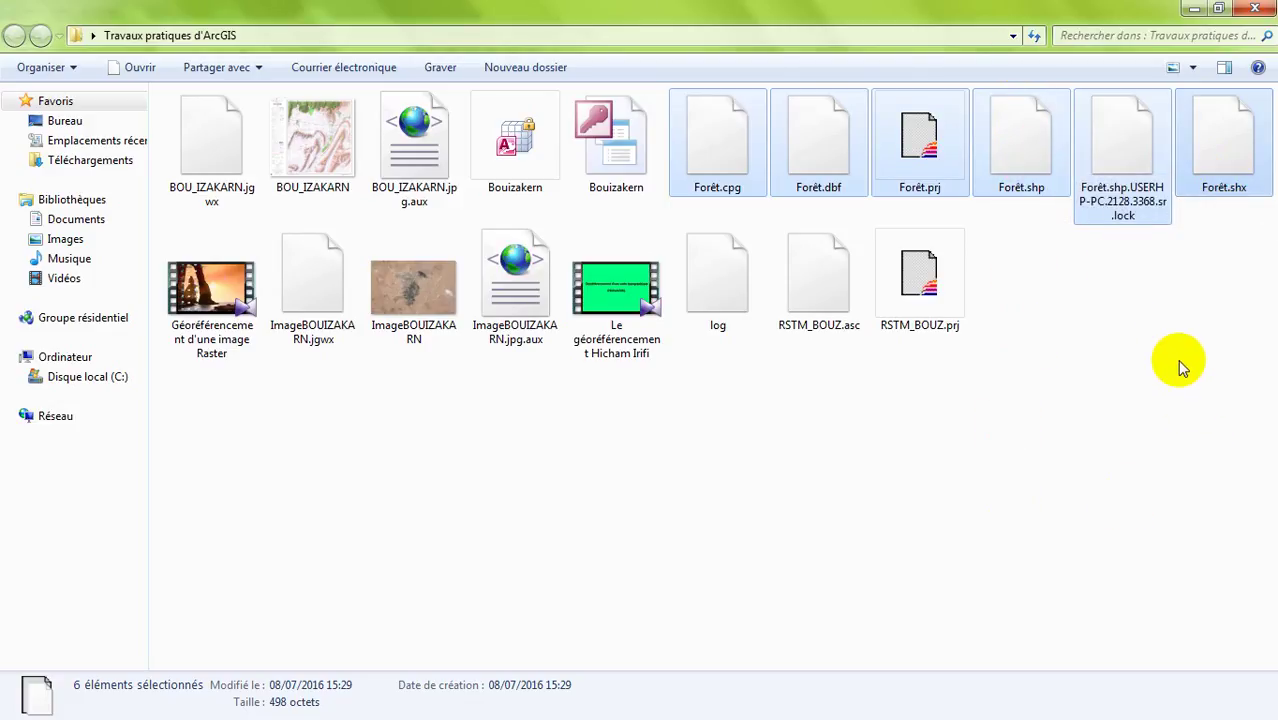
left_click(1160, 324)
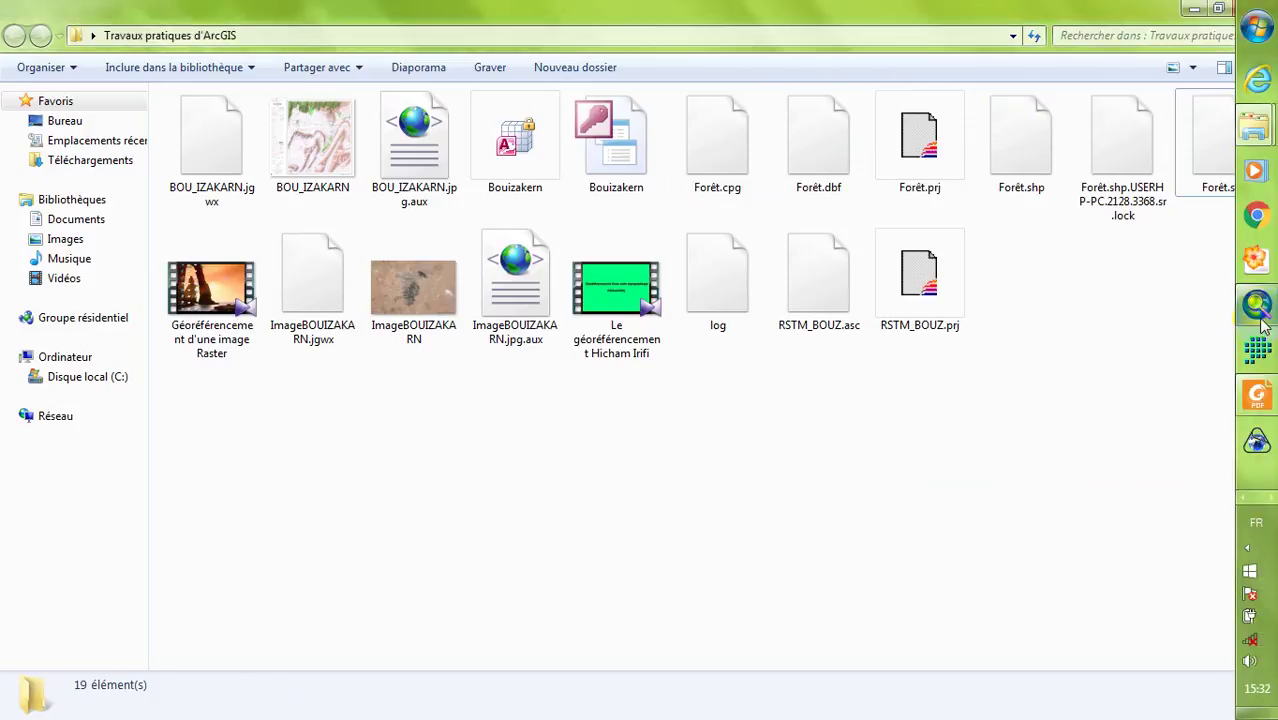
left_click(1257, 305)
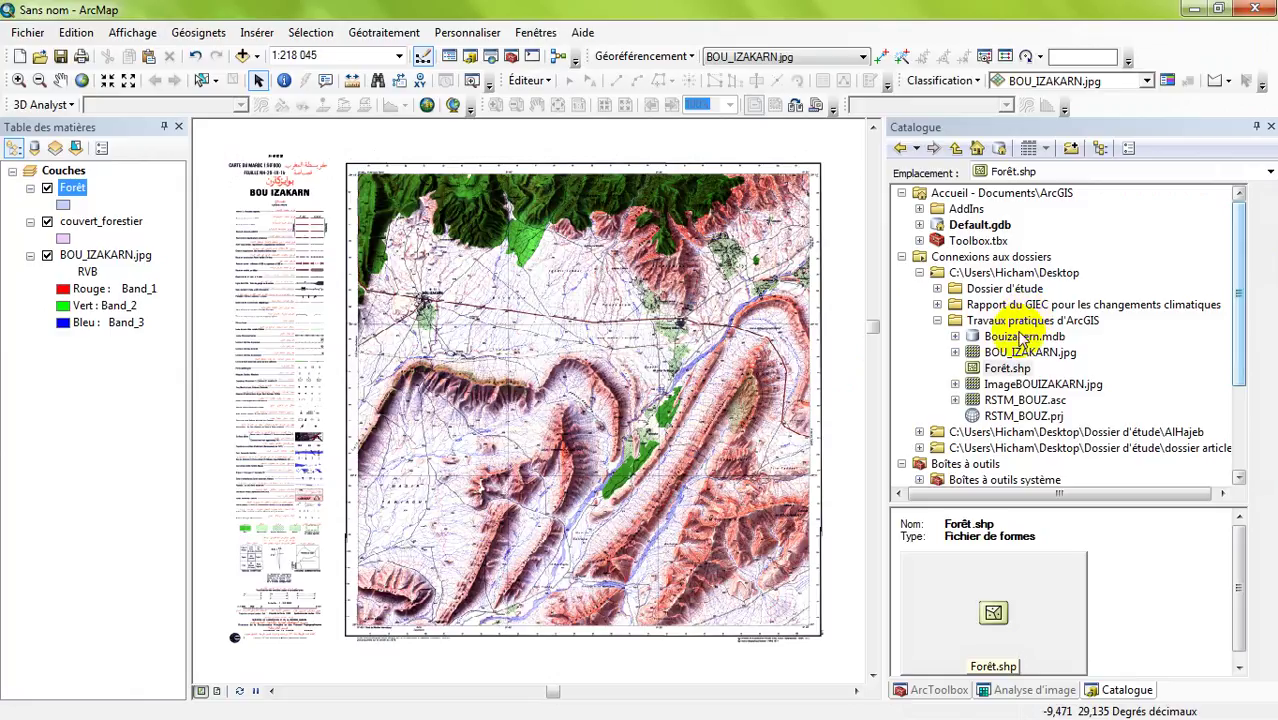
Step: Start an edit session on the Forêt layer and activate its feature template for drawing polygons
left_click(529, 80)
left_click(540, 104)
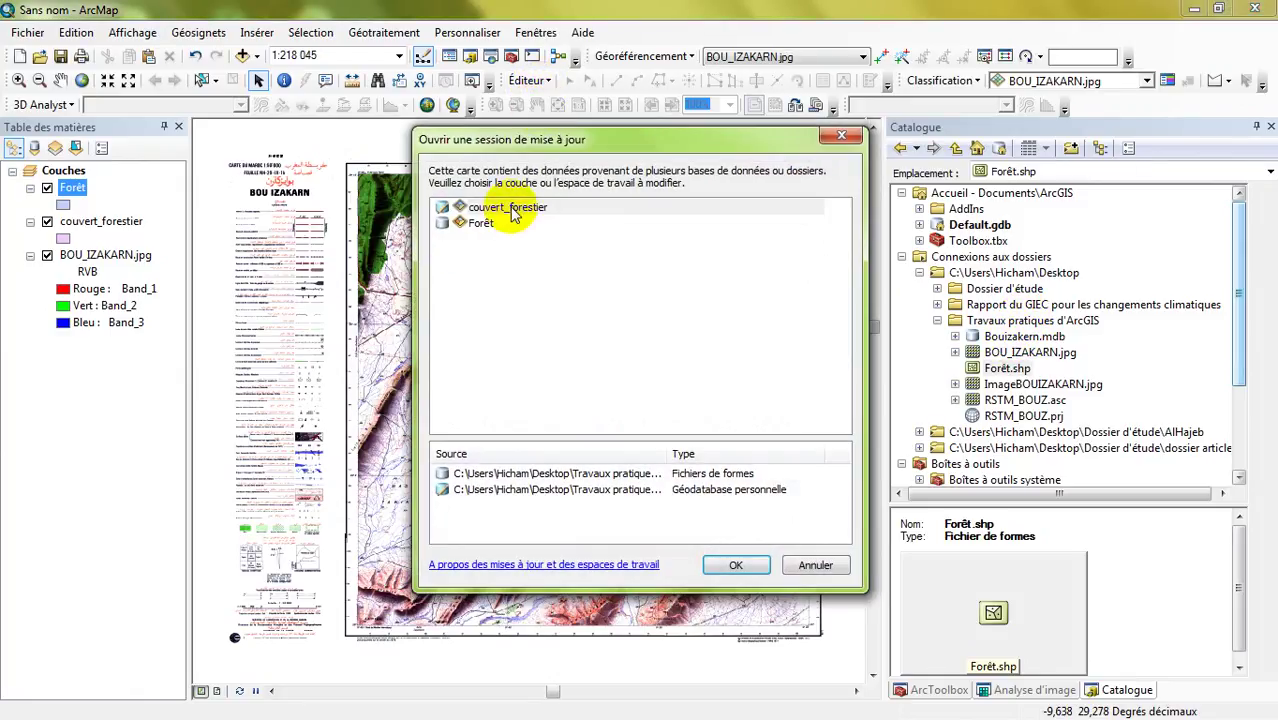
left_click(511, 211)
left_click(508, 207)
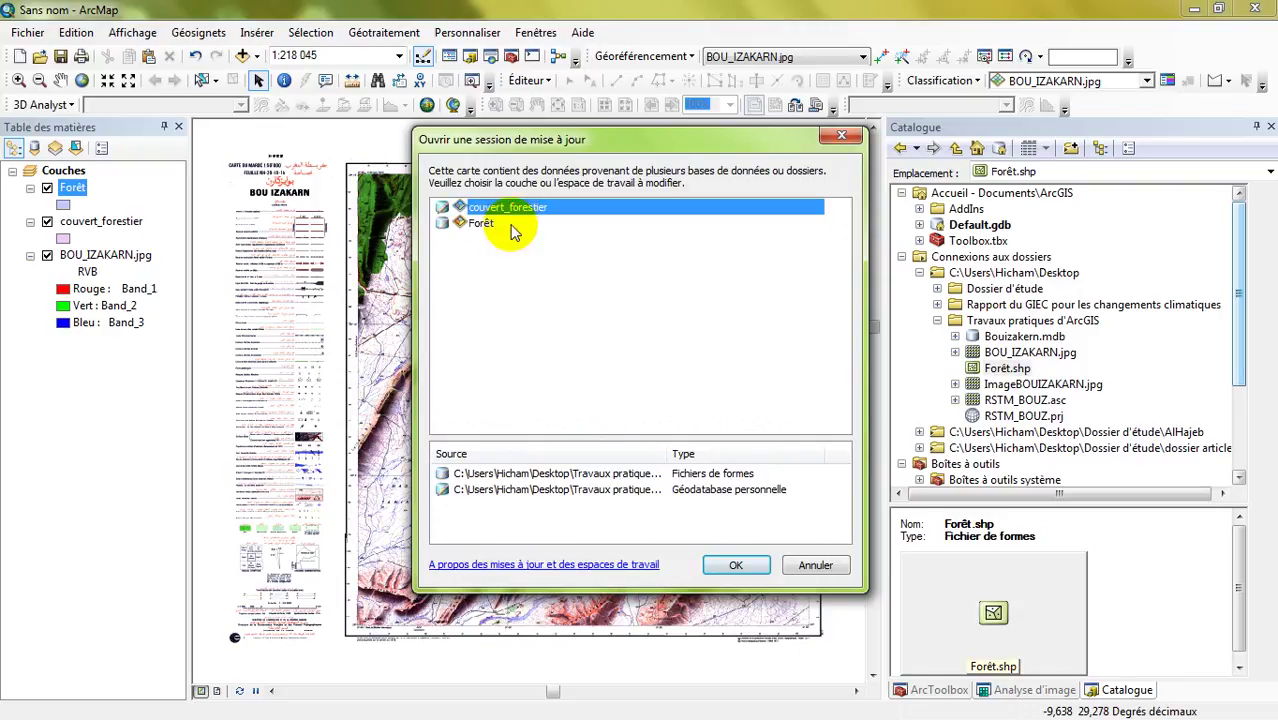
left_click(510, 225)
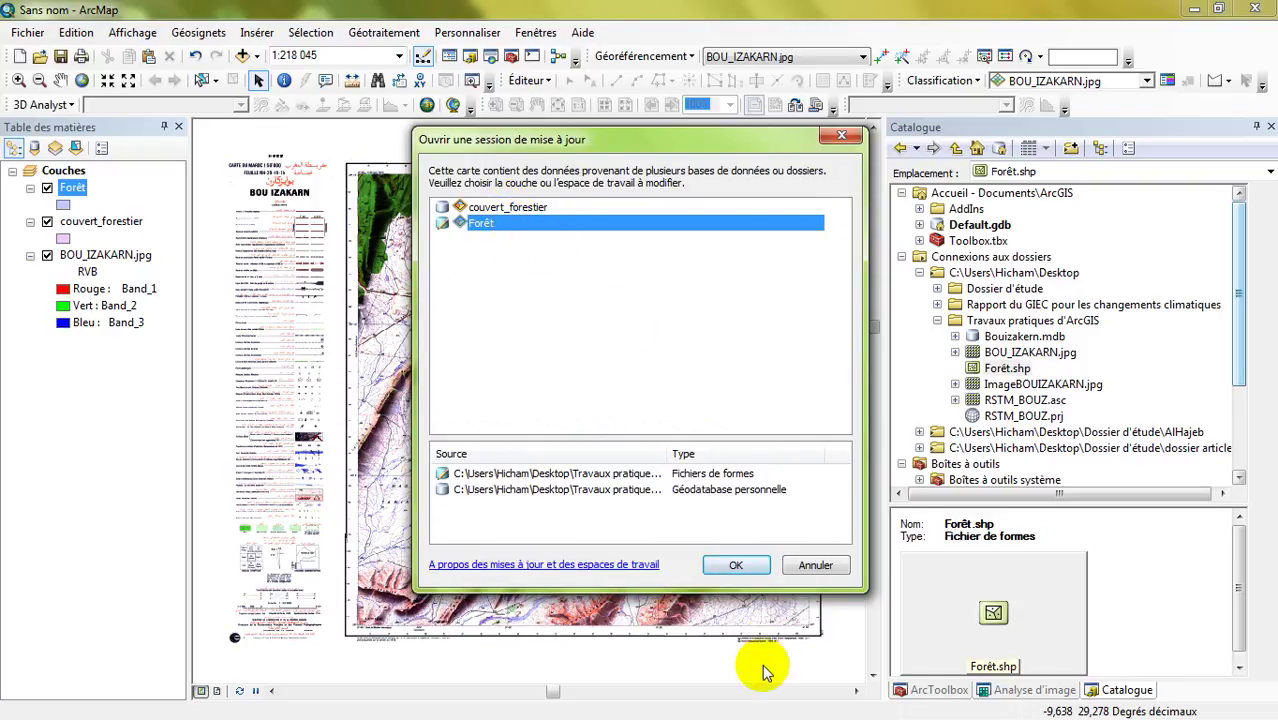
left_click(738, 565)
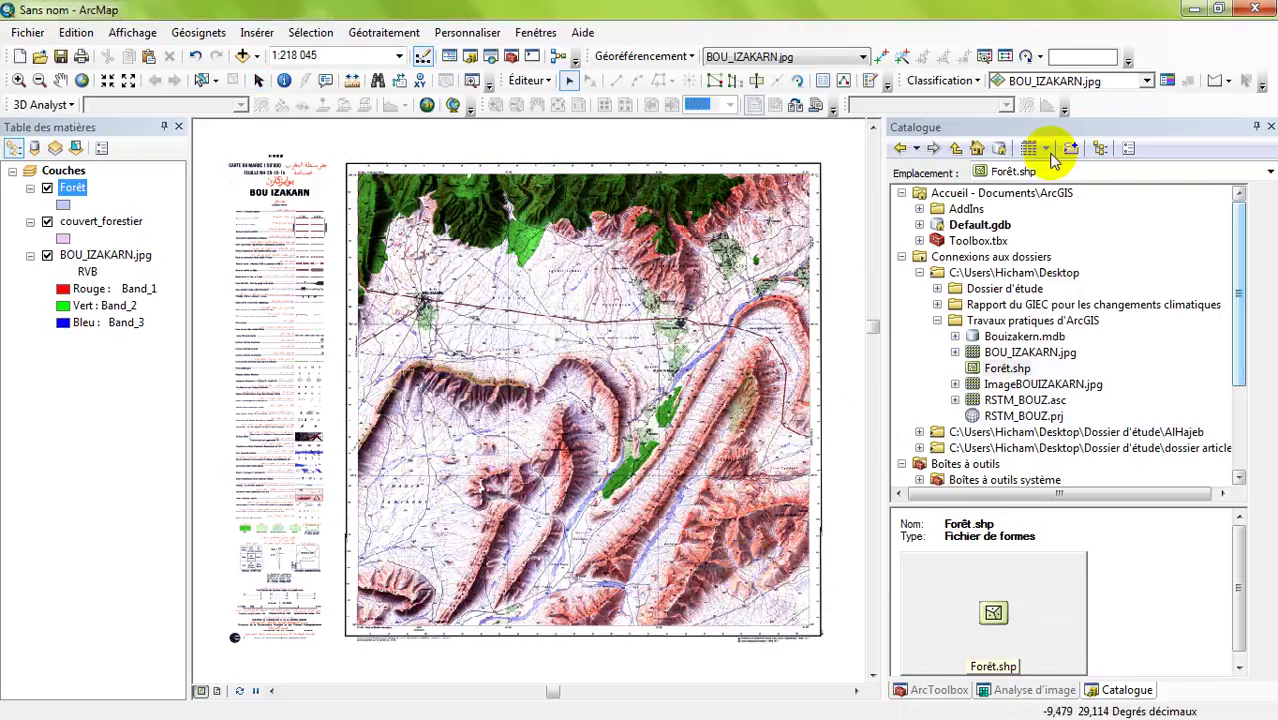
left_click(866, 80)
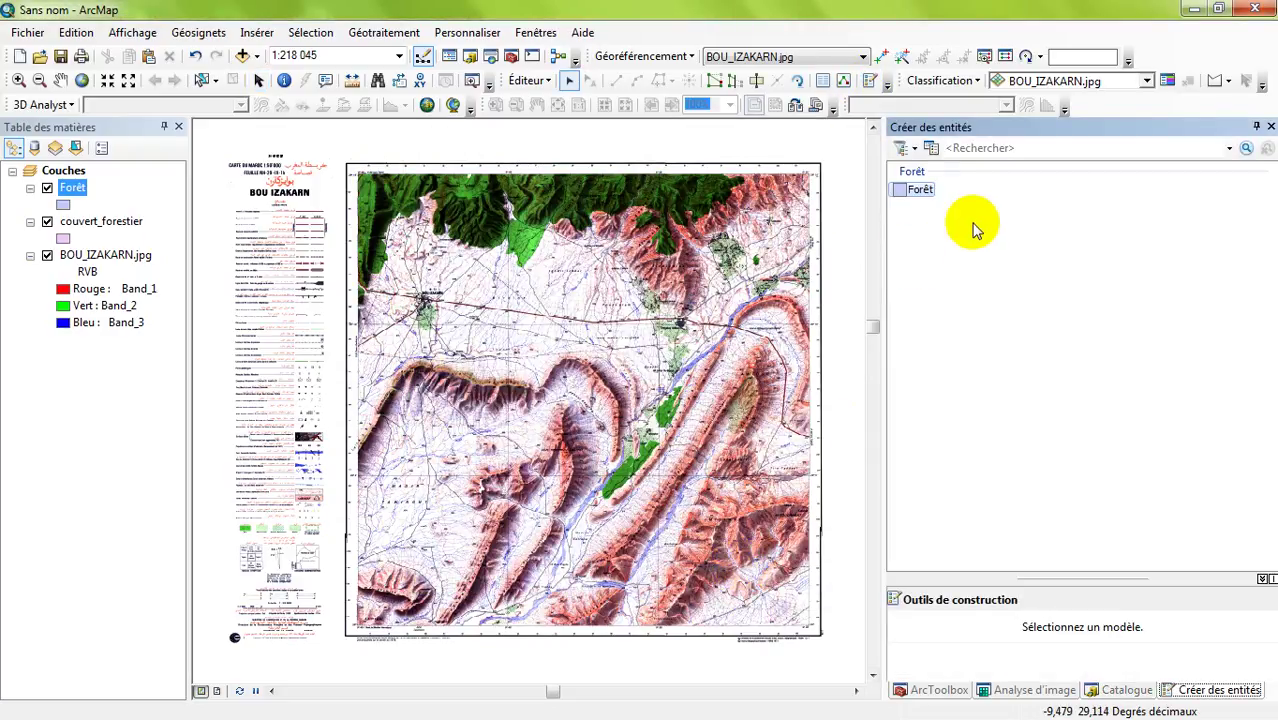
left_click(918, 190)
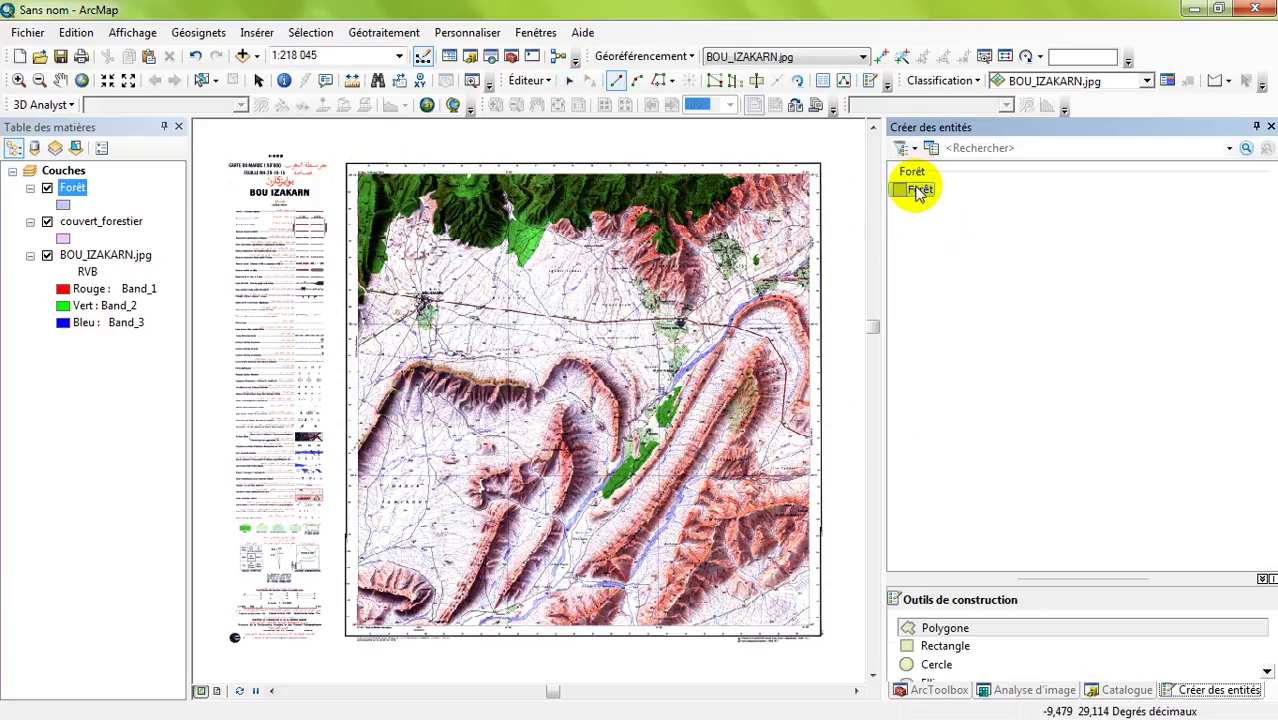